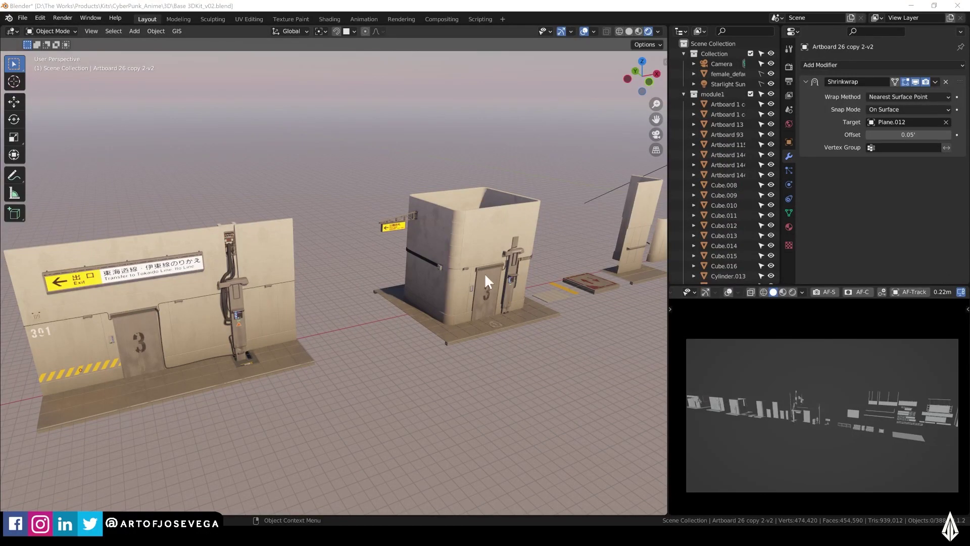
Examine the Zone 03 shutter wall module, including its hanging signs, wall decals, vending unit and electrical boxes
{"action": "middle_click_drag", "start_coordinate": [485, 274], "coordinate": [466, 240]}
{"action": "scroll", "coordinate": [420, 234], "scroll_direction": "up", "scroll_amount": 6}
{"action": "middle_click_drag", "start_coordinate": [283, 243], "coordinate": [532, 273], "text": "shift"}
{"action": "scroll", "coordinate": [487, 235], "scroll_direction": "up", "scroll_amount": 6}
{"action": "scroll", "coordinate": [466, 245], "scroll_direction": "down", "scroll_amount": 6}
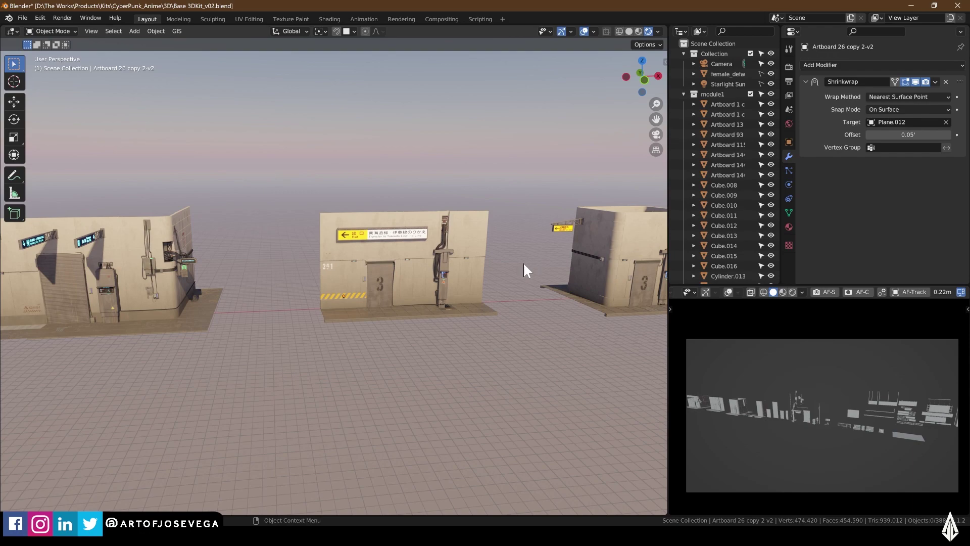
{"action": "middle_click_drag", "start_coordinate": [277, 248], "coordinate": [214, 329]}
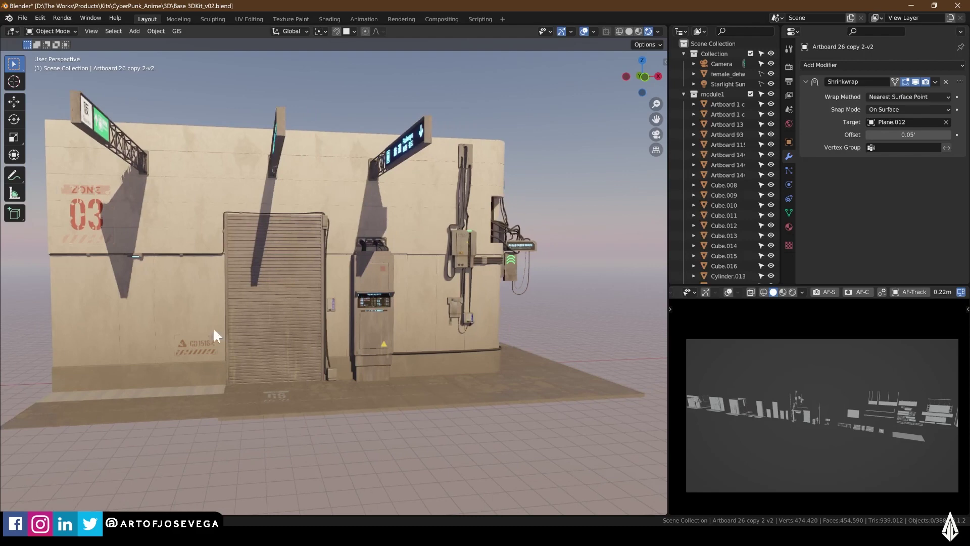
{"action": "middle_click_drag", "start_coordinate": [289, 323], "coordinate": [309, 348]}
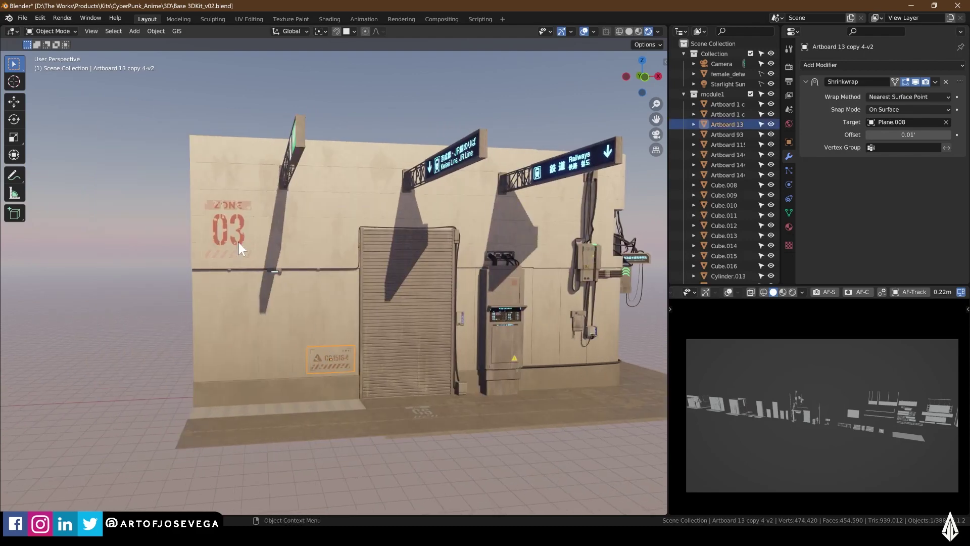
{"action": "middle_click_drag", "start_coordinate": [475, 296], "coordinate": [343, 298], "text": "shift"}
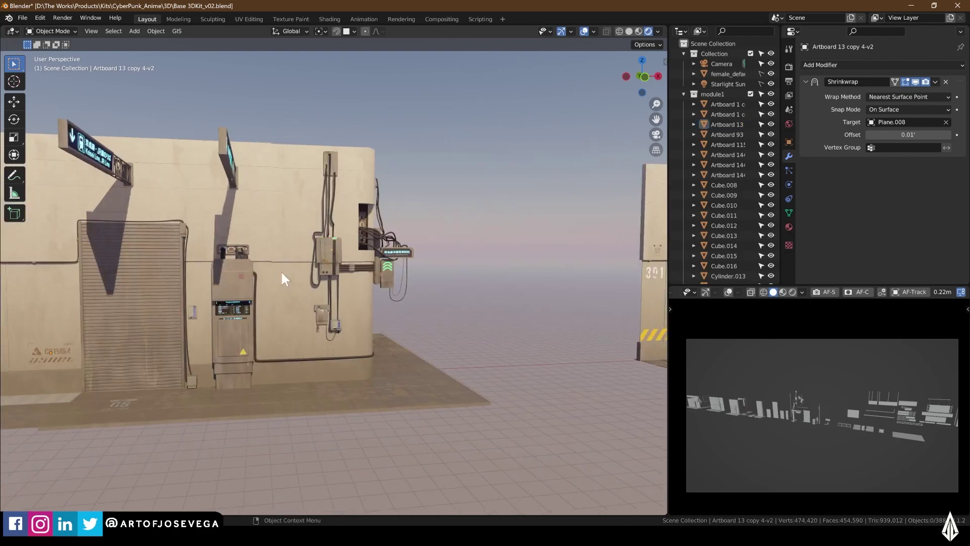
{"action": "scroll", "coordinate": [282, 272], "scroll_direction": "up", "scroll_amount": 6}
{"action": "scroll", "coordinate": [440, 182], "scroll_direction": "up", "scroll_amount": 6}
{"action": "scroll", "coordinate": [472, 197], "scroll_direction": "down", "scroll_amount": 2}
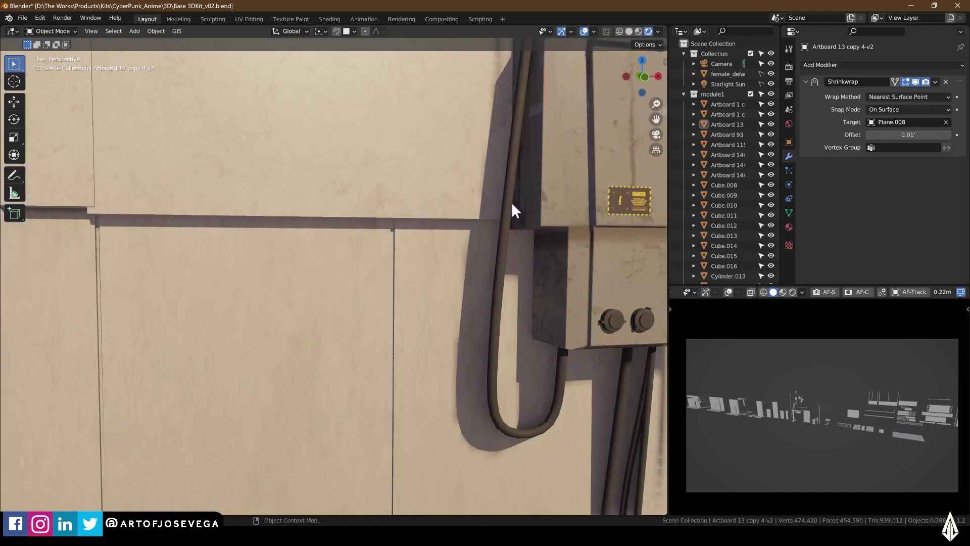
{"action": "scroll", "coordinate": [455, 217], "scroll_direction": "down", "scroll_amount": 10}
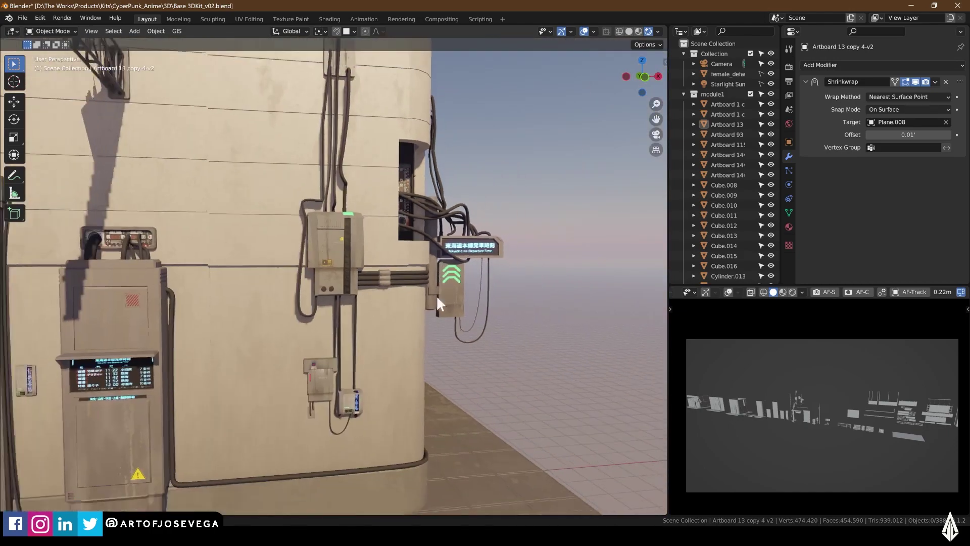
{"action": "scroll", "coordinate": [440, 276], "scroll_direction": "down", "scroll_amount": 4}
Examine the exit-sign wall module and the neighbouring rounded-corner room module with the yellow gate sign
{"action": "middle_click_drag", "start_coordinate": [549, 245], "coordinate": [160, 273], "text": "shift"}
{"action": "middle_click_drag", "start_coordinate": [472, 237], "coordinate": [477, 258], "text": "shift"}
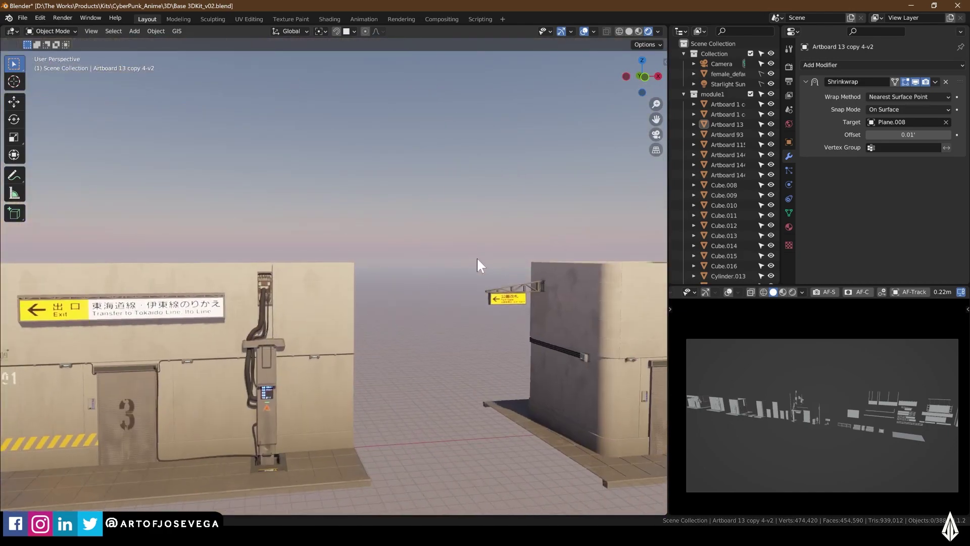
{"action": "scroll", "coordinate": [477, 259], "scroll_direction": "down", "scroll_amount": 2}
{"action": "middle_click_drag", "start_coordinate": [551, 316], "coordinate": [412, 284], "text": "shift"}
{"action": "scroll", "coordinate": [410, 286], "scroll_direction": "down", "scroll_amount": 2}
{"action": "middle_click_drag", "start_coordinate": [485, 320], "coordinate": [426, 320], "text": "shift"}
{"action": "scroll", "coordinate": [404, 293], "scroll_direction": "up", "scroll_amount": 5}
Switch to File Explorer and review the decal images in the CyberPunk_Anime\Textures\Decals folder
{"action": "left_click", "coordinate": [269, 534]}
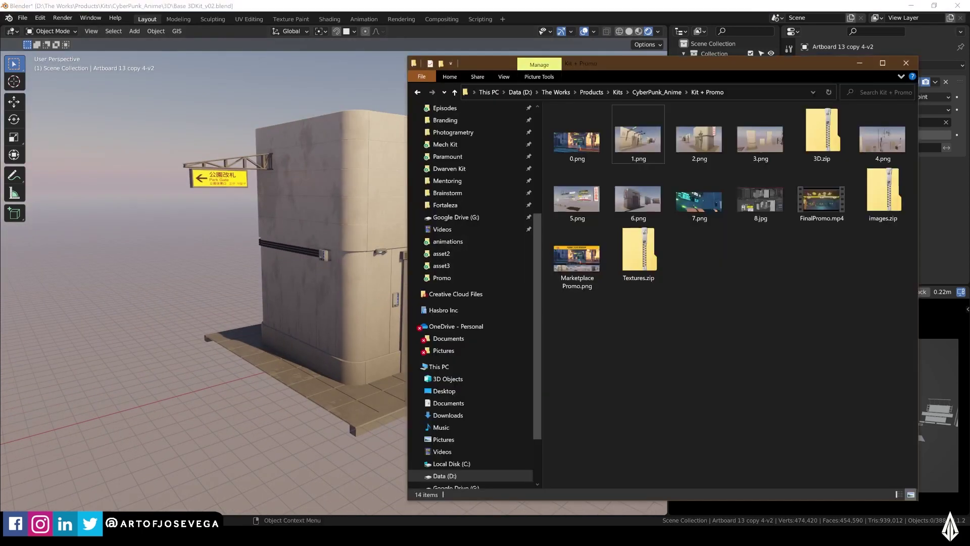
{"action": "left_click", "coordinate": [655, 92]}
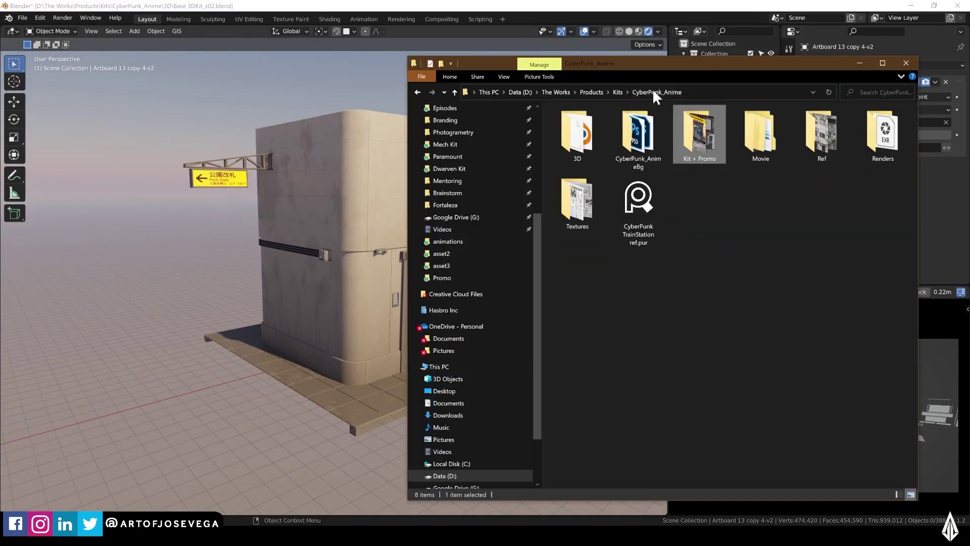
{"action": "double_click", "coordinate": [581, 200]}
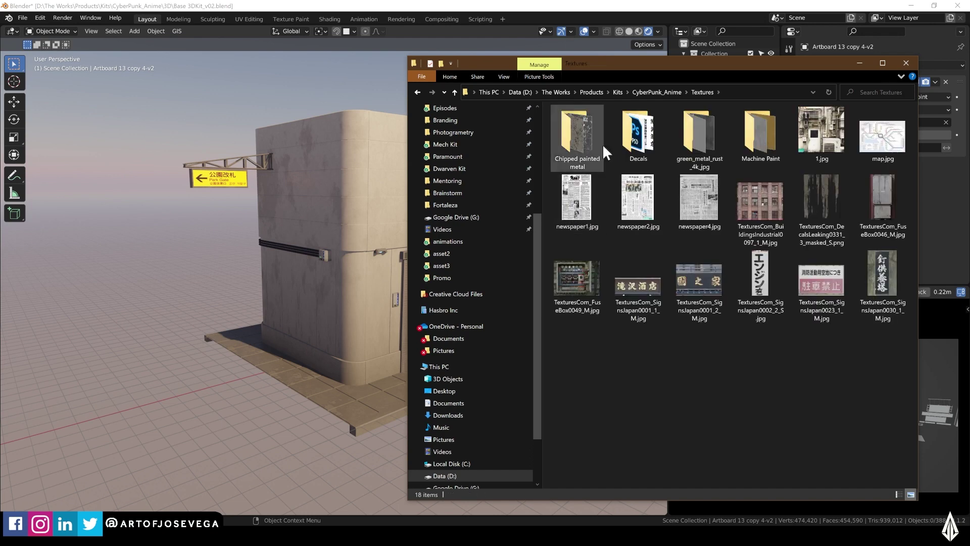
{"action": "double_click", "coordinate": [621, 145]}
{"action": "scroll", "coordinate": [700, 267], "scroll_direction": "down", "scroll_amount": 1}
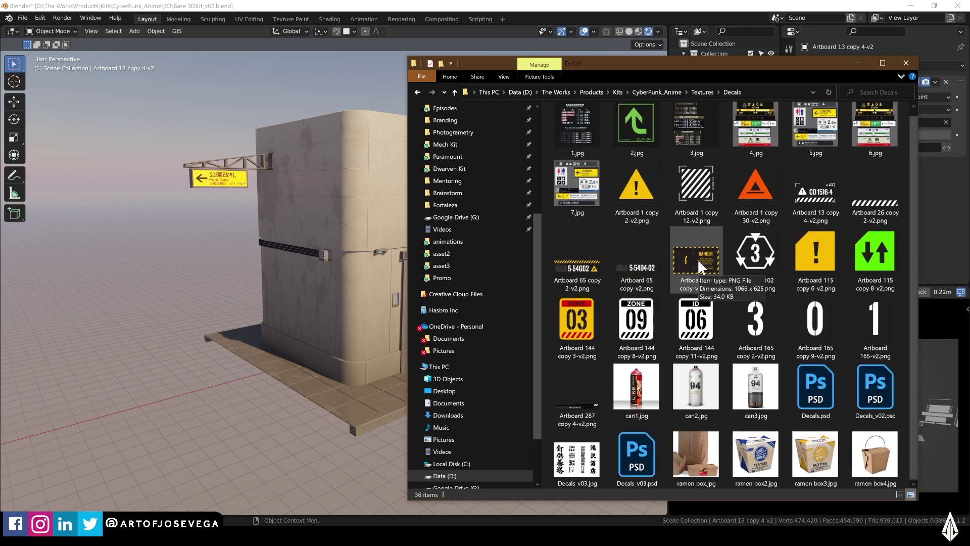
{"action": "left_click", "coordinate": [585, 313]}
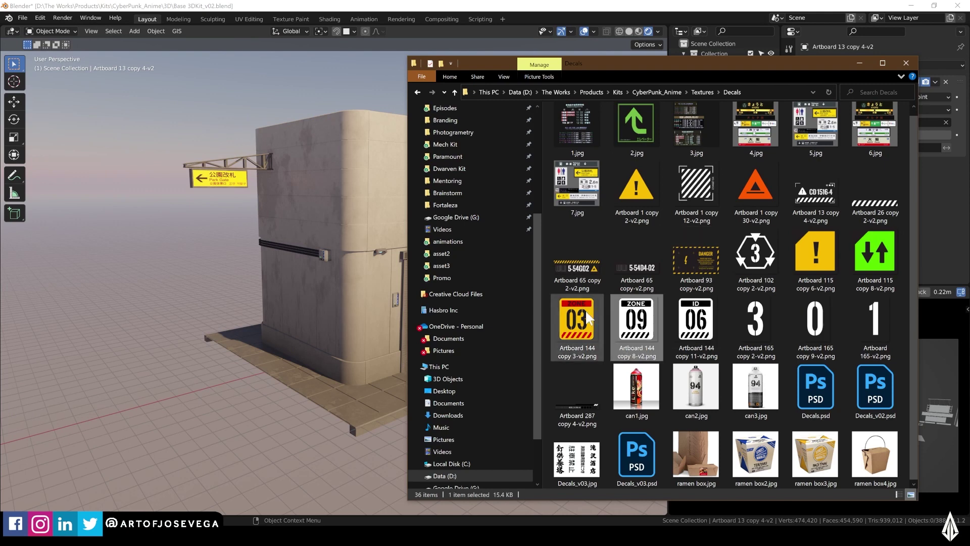
{"action": "left_click", "coordinate": [670, 253]}
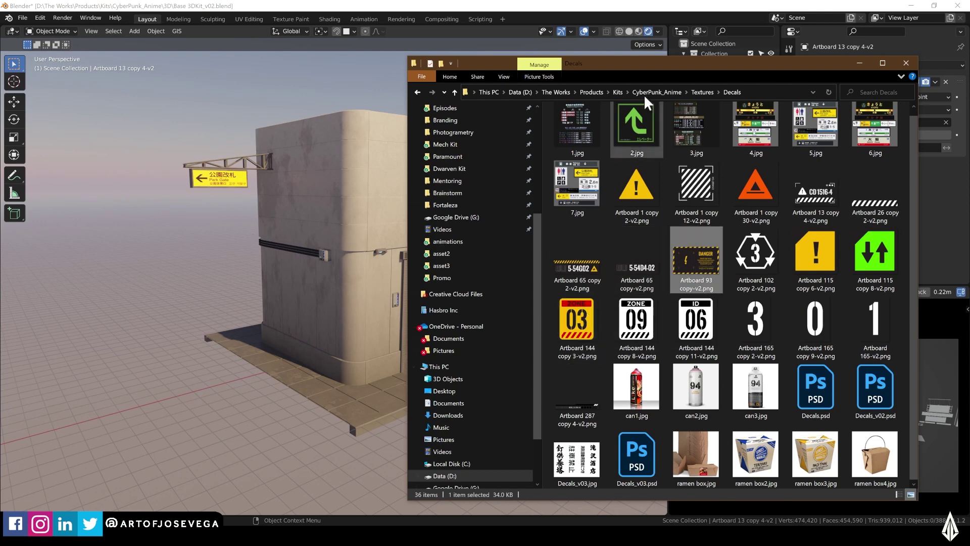
Review the Chipped painted metal textures and TexturesCom_DecalsLeaking0331_3_masked_S.png, and reopen the Decals folder
{"action": "left_click", "coordinate": [698, 93]}
{"action": "double_click", "coordinate": [588, 139]}
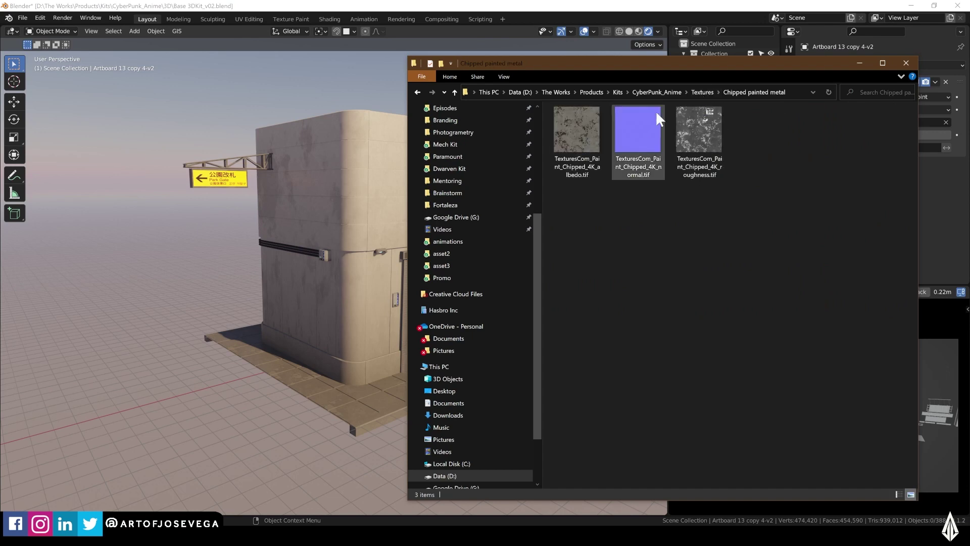
{"action": "left_click", "coordinate": [705, 91]}
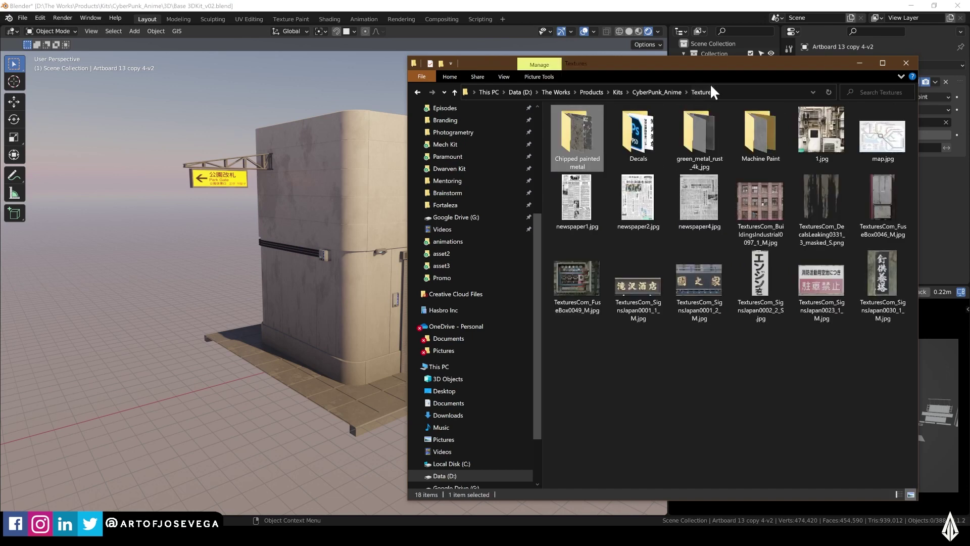
{"action": "left_click", "coordinate": [822, 192]}
{"action": "double_click", "coordinate": [822, 187]}
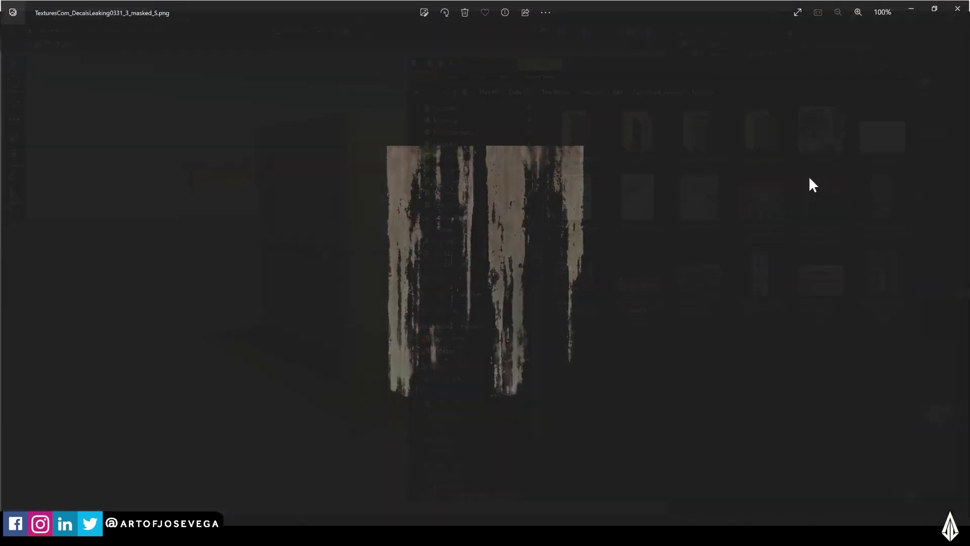
{"action": "left_click", "coordinate": [959, 11]}
{"action": "double_click", "coordinate": [638, 130]}
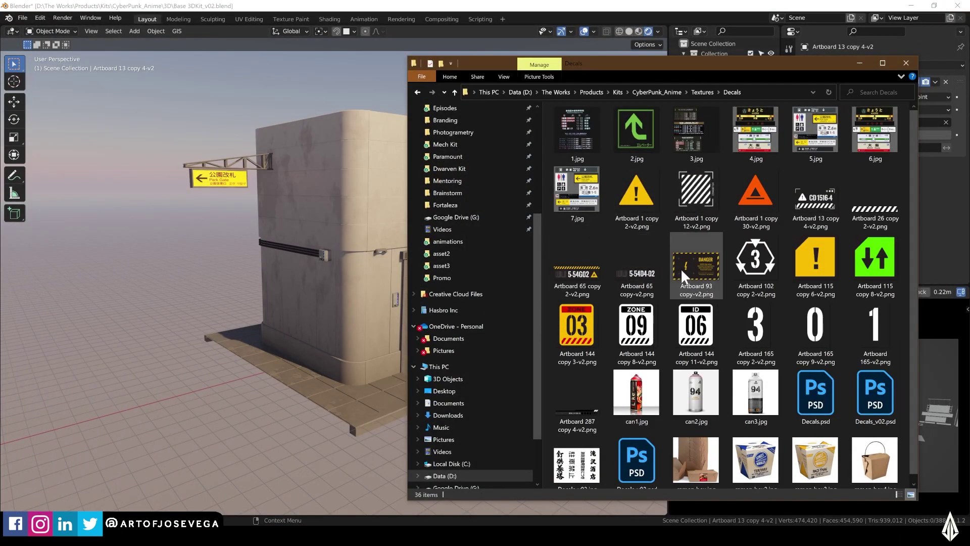
Return to Blender and inspect the rounded corner and door side of the room module
{"action": "left_click", "coordinate": [326, 231]}
{"action": "scroll", "coordinate": [321, 232], "scroll_direction": "up", "scroll_amount": 6}
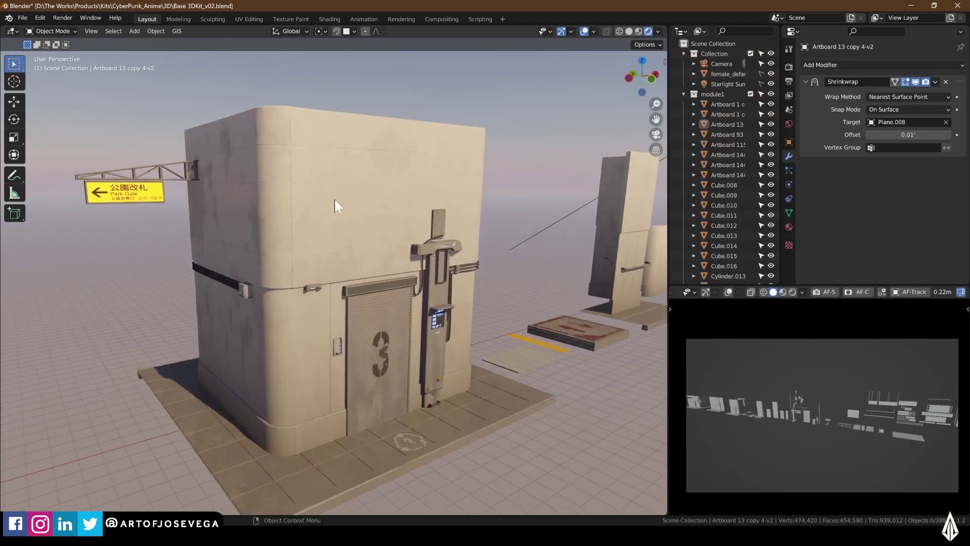
{"action": "middle_click_drag", "start_coordinate": [363, 196], "coordinate": [398, 204]}
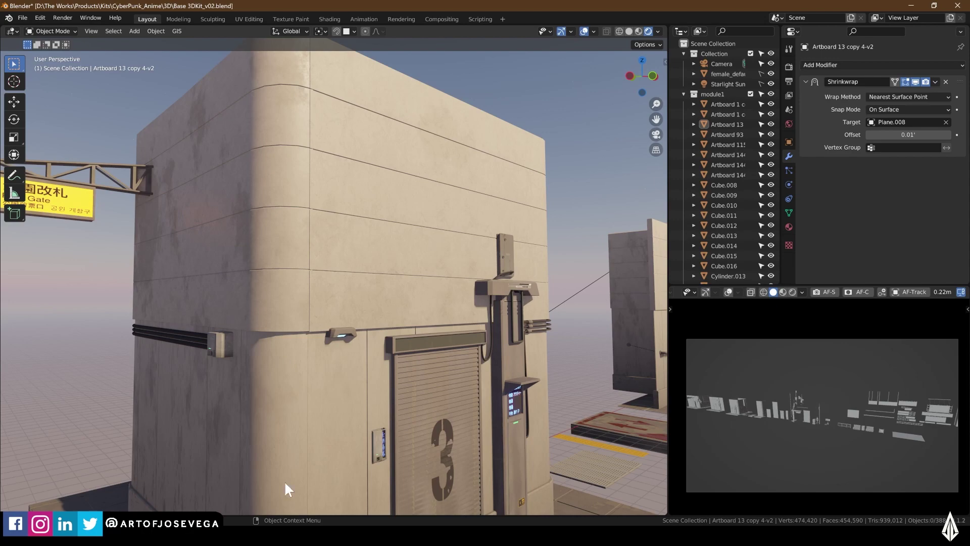
Search the add-ons in Blender's preferences for "imag" to check the Import Images as Planes add-on, and close the preferences
{"action": "key", "text": "alt+Tab"}
{"action": "key", "text": "q"}
{"action": "left_click", "coordinate": [437, 285]}
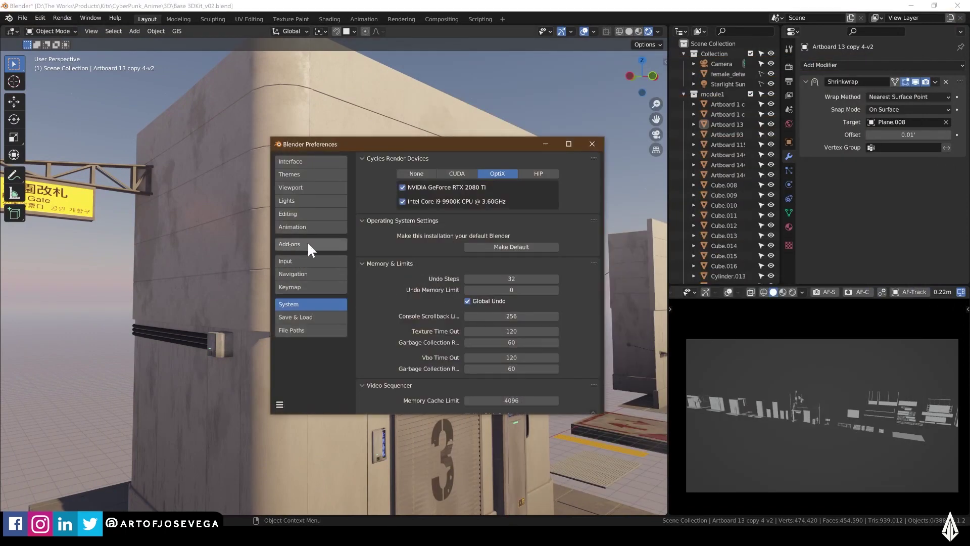
{"action": "left_click", "coordinate": [308, 244]}
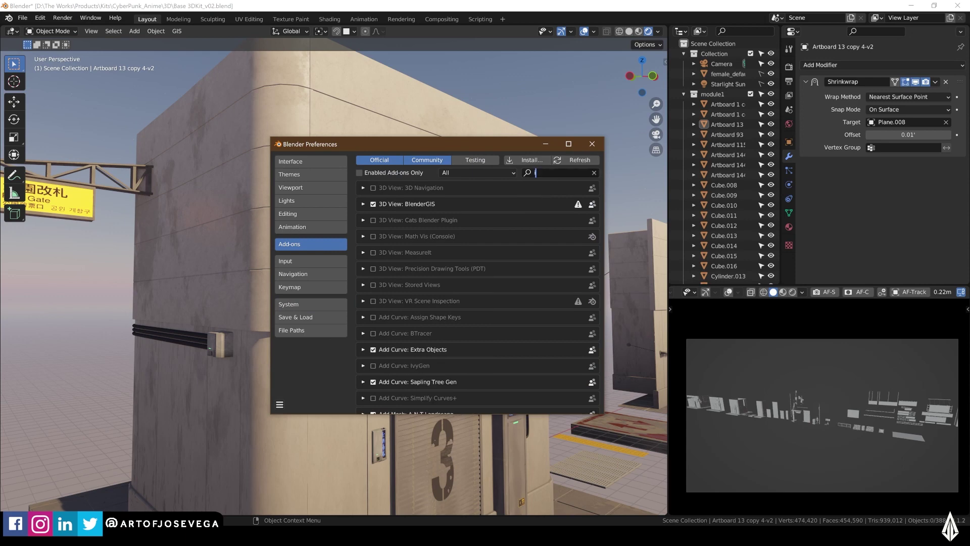
{"action": "type", "text": "imag"}
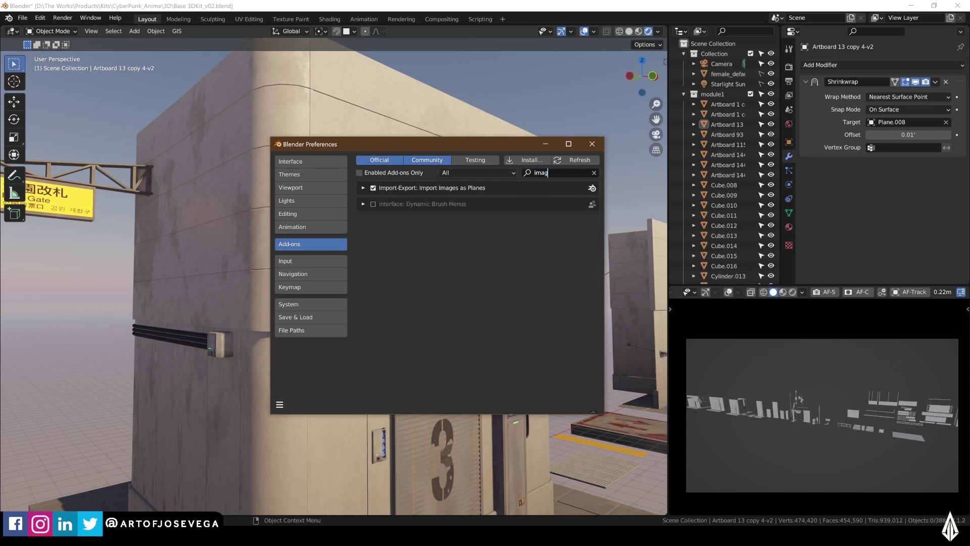
{"action": "left_click", "coordinate": [592, 144]}
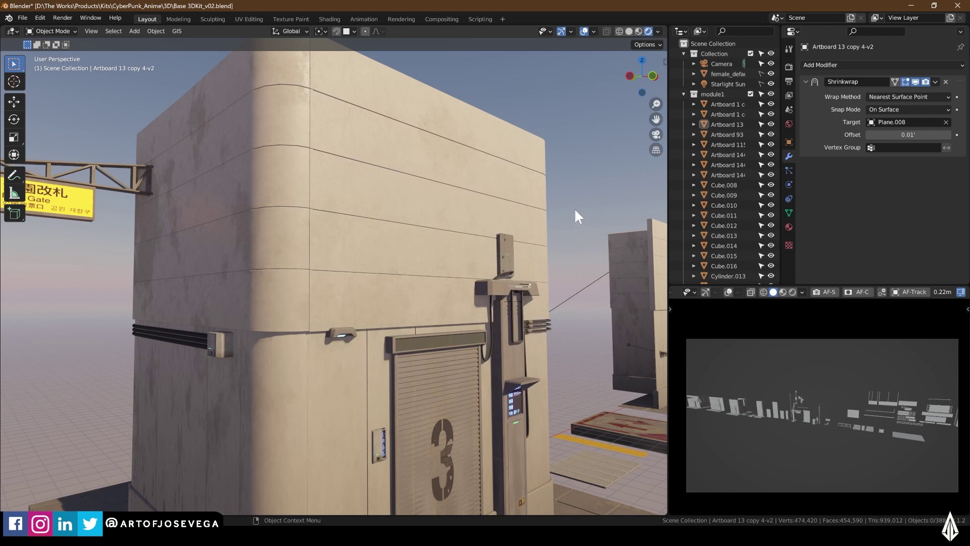
Start an Images as Planes import and point the file browser to D:\The Works\Products\Kits\CyberPunk_Anime\Textures\Decals
{"action": "key", "text": "shift+a"}
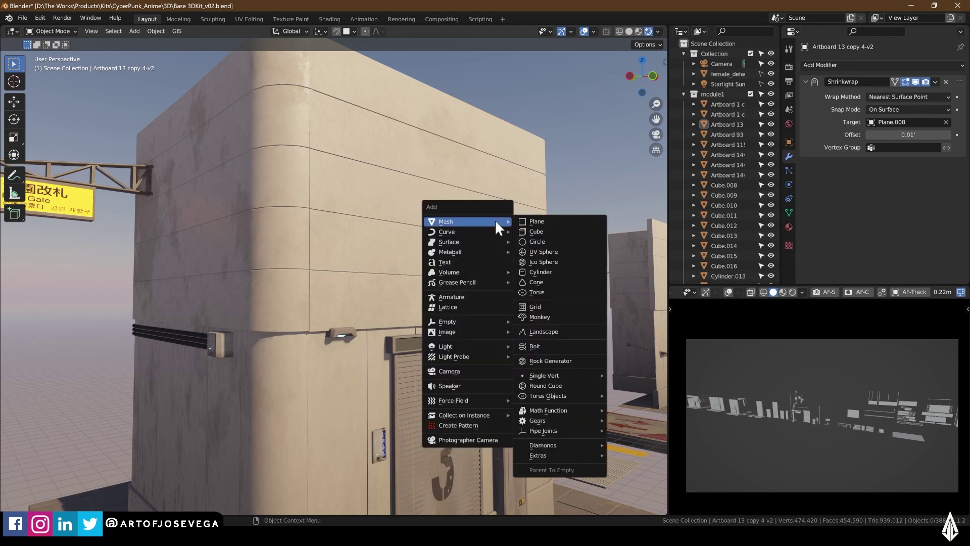
{"action": "mouse_move", "coordinate": [466, 329]}
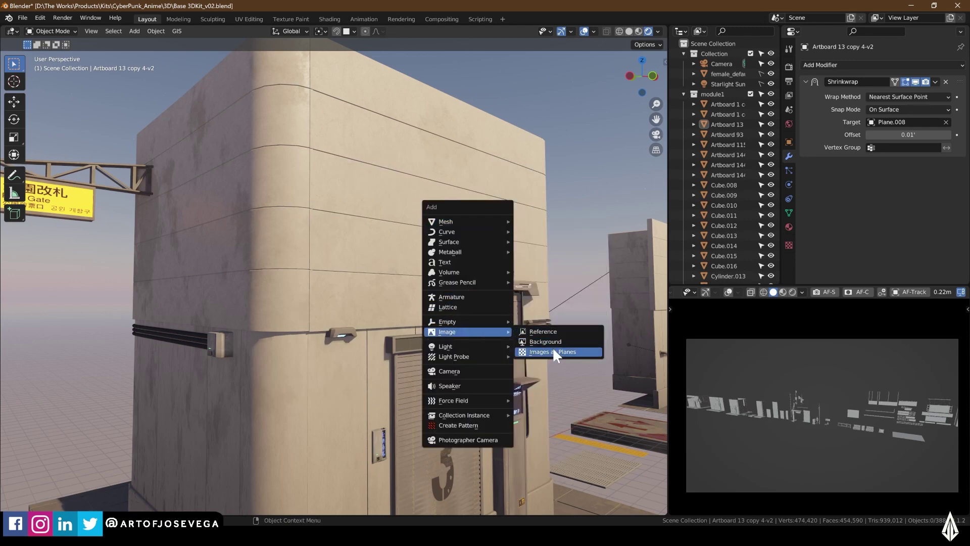
{"action": "left_click", "coordinate": [554, 349]}
{"action": "key", "text": "alt+Tab"}
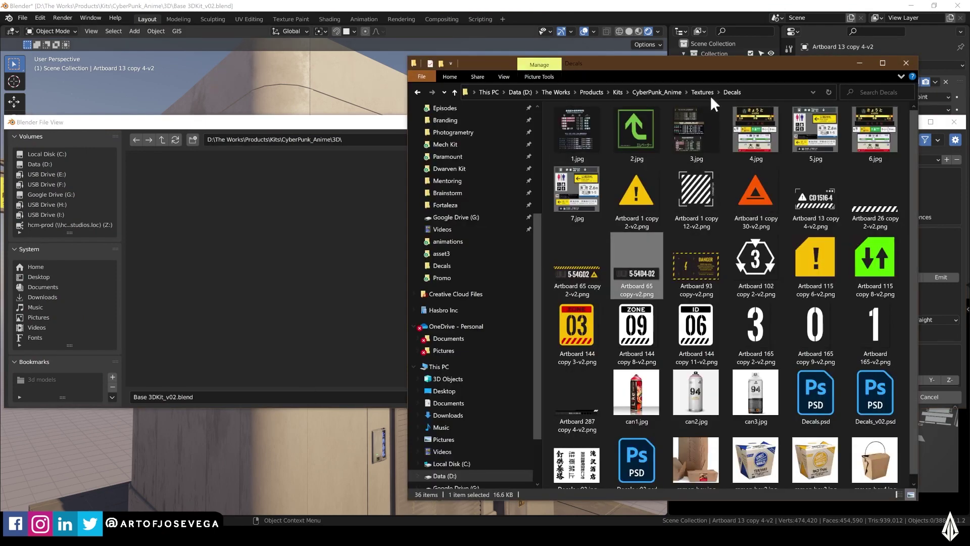
{"action": "left_click", "coordinate": [710, 94]}
{"action": "left_click", "coordinate": [289, 143]}
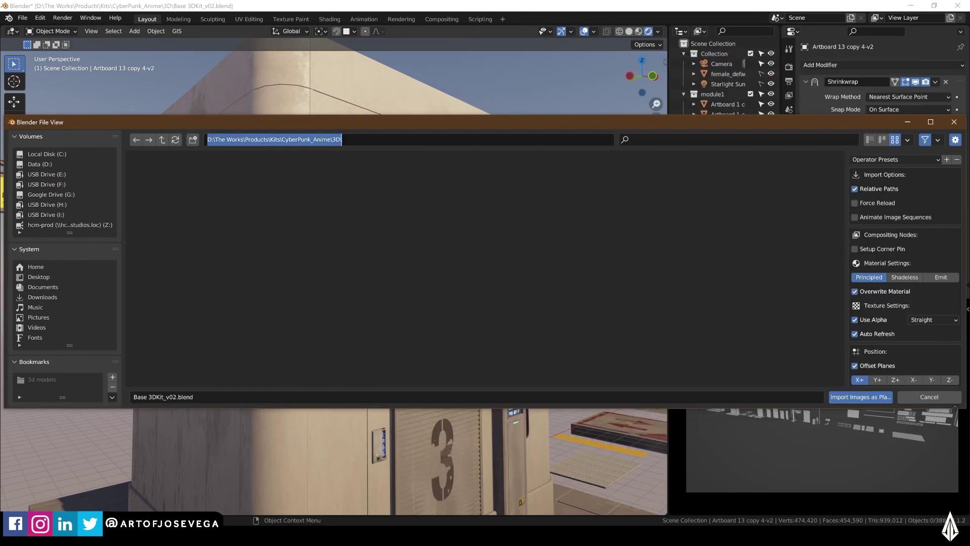
{"action": "key", "text": "Return"}
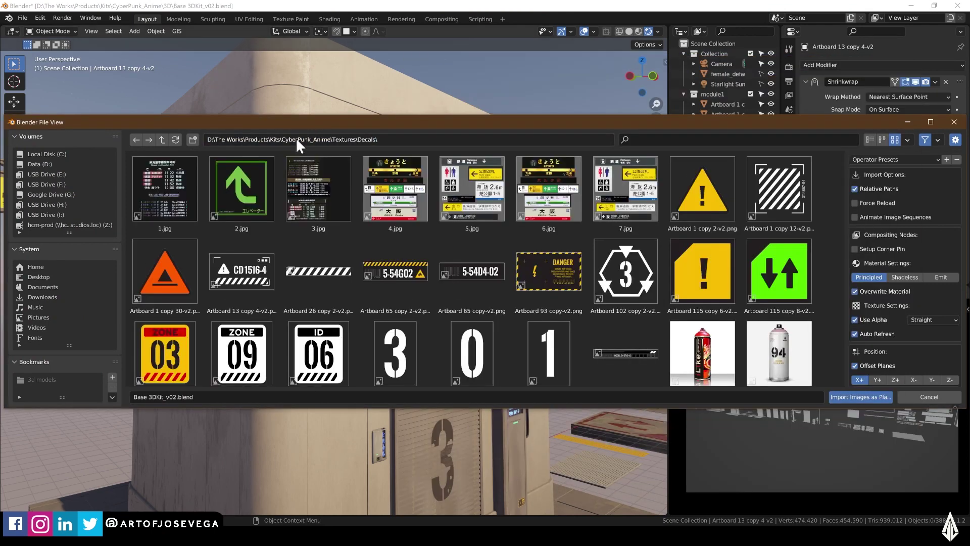
Import Artboard 65 copy-v2.png as an image plane with a Principled material and straight alpha
{"action": "left_click", "coordinate": [243, 278]}
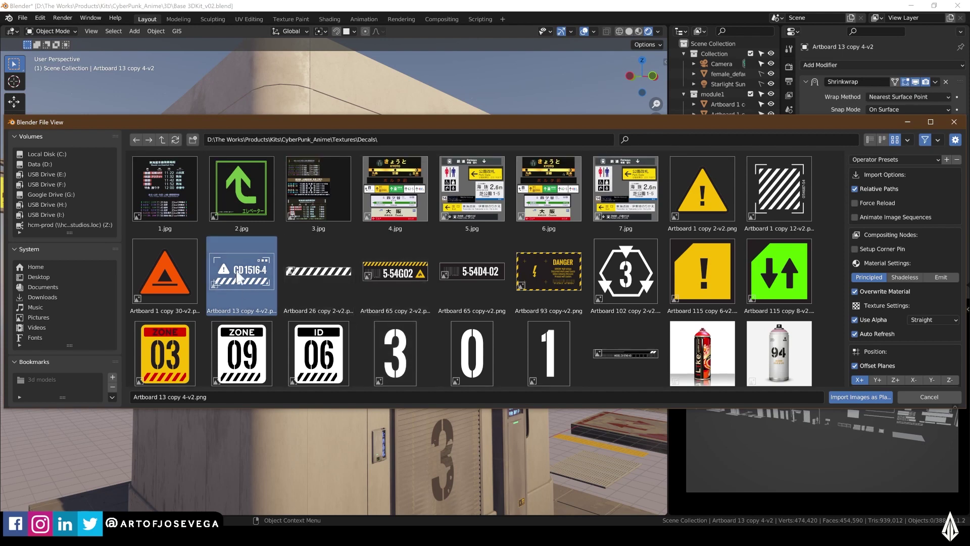
{"action": "left_click", "coordinate": [464, 281]}
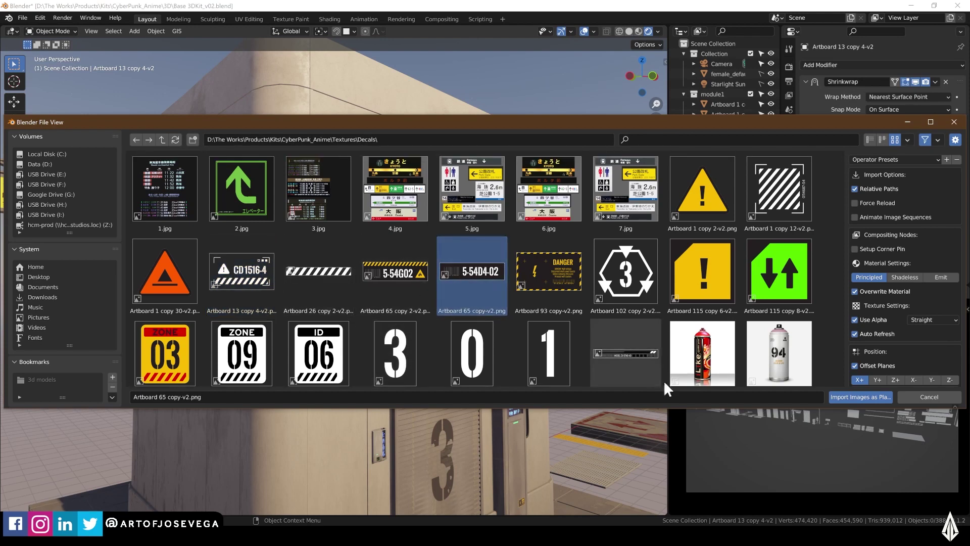
{"action": "left_click", "coordinate": [866, 396]}
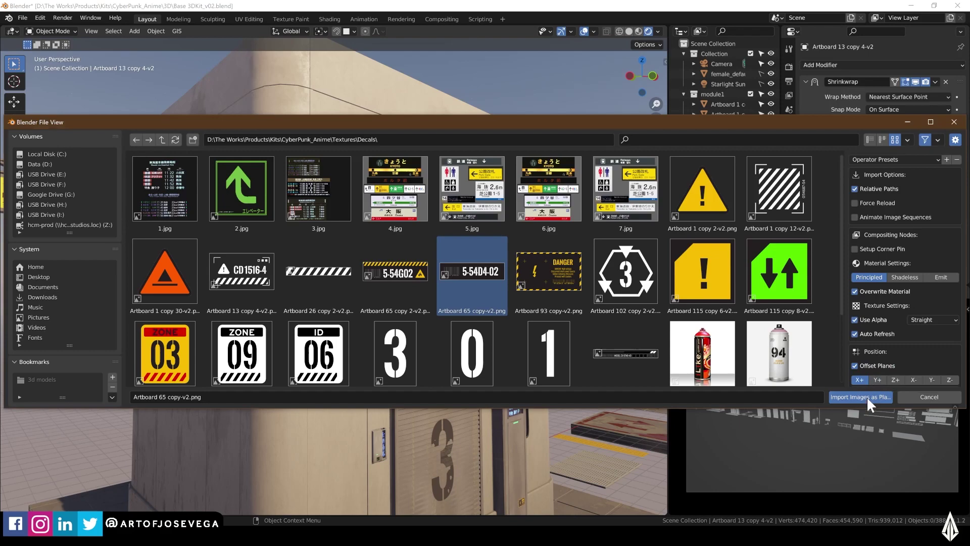
Move the 5-54D4-02 decal plane horizontally, locked to the ground plane, to the front of the room module with door 3
{"action": "scroll", "coordinate": [549, 344], "scroll_direction": "down", "scroll_amount": 5}
{"action": "scroll", "coordinate": [549, 344], "scroll_direction": "down", "scroll_amount": 4}
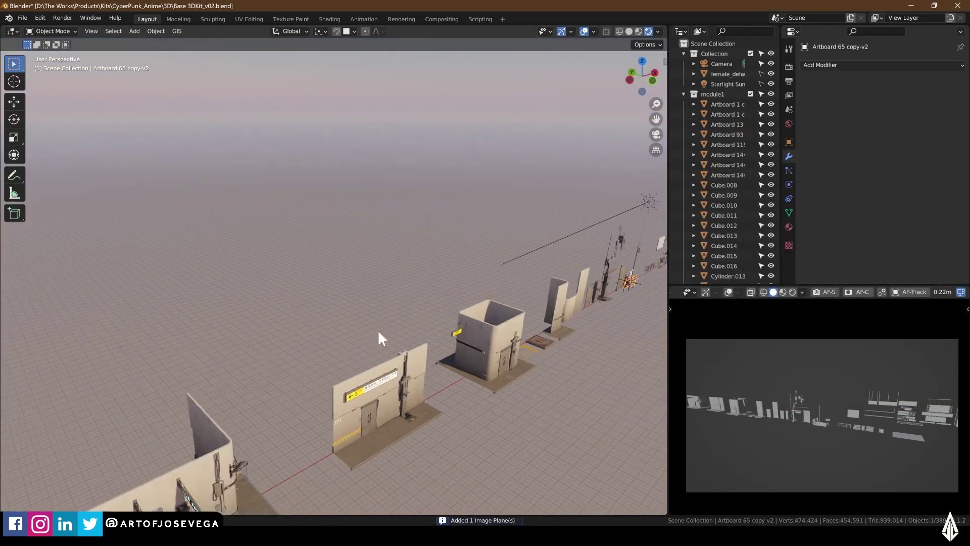
{"action": "middle_click_drag", "start_coordinate": [377, 329], "coordinate": [202, 366], "text": "shift"}
{"action": "scroll", "coordinate": [482, 298], "scroll_direction": "up", "scroll_amount": 6}
{"action": "scroll", "coordinate": [449, 308], "scroll_direction": "up", "scroll_amount": 3}
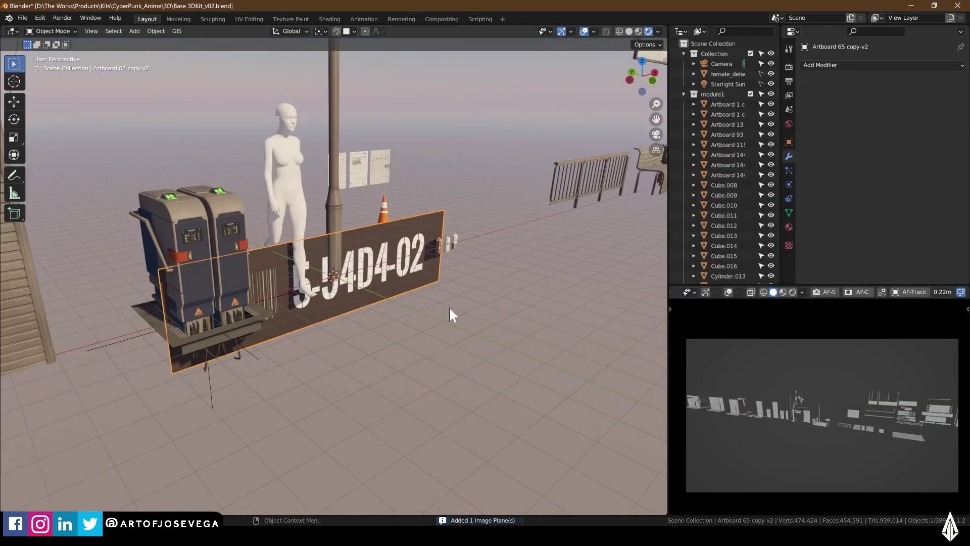
{"action": "scroll", "coordinate": [419, 328], "scroll_direction": "down", "scroll_amount": 8}
{"action": "key", "text": "g"}
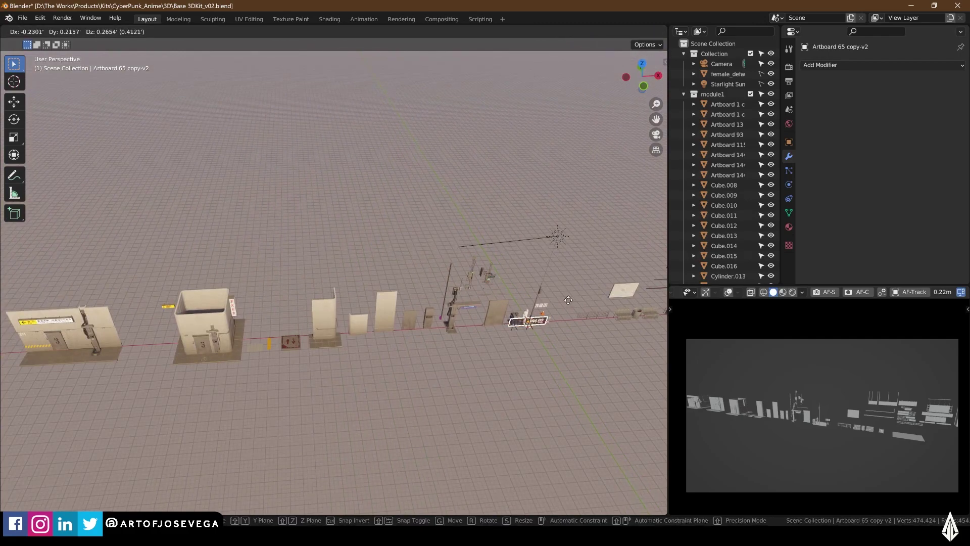
{"action": "key", "text": "shift+z"}
{"action": "left_click", "coordinate": [241, 341]}
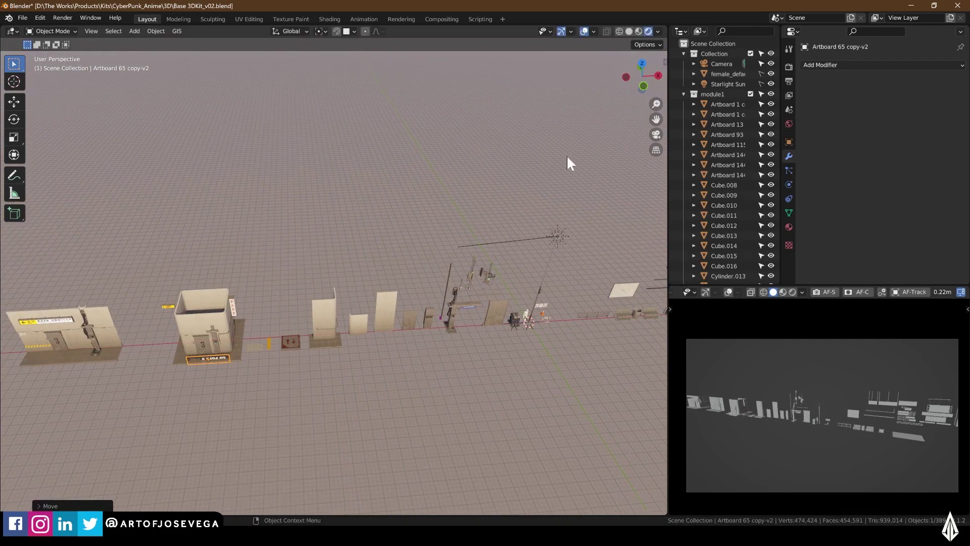
In front view, shrink the 5-54D4-02 decal and move it up about 13 ft onto the wall above door 3
{"action": "left_click", "coordinate": [643, 86]}
{"action": "scroll", "coordinate": [381, 310], "scroll_direction": "up", "scroll_amount": 8}
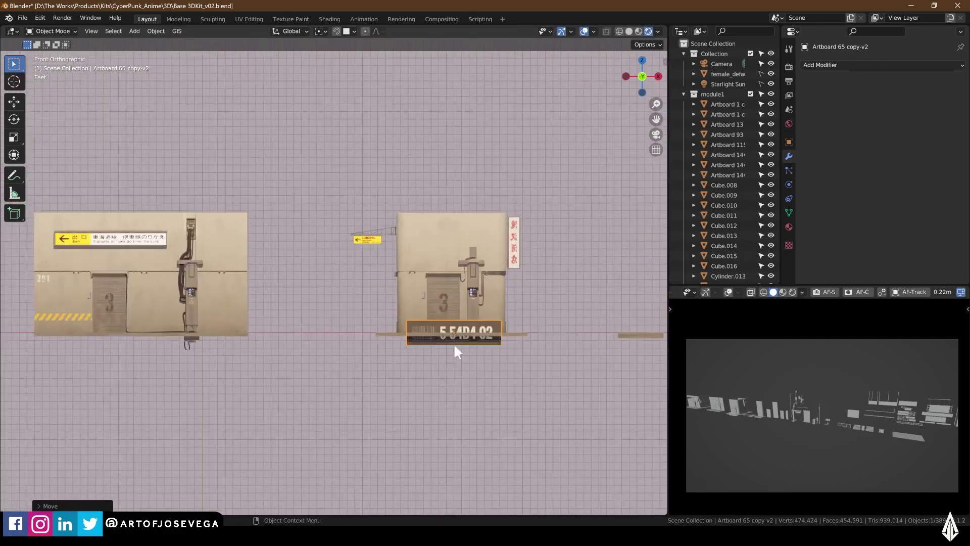
{"action": "key", "text": "s"}
{"action": "left_click", "coordinate": [523, 299]}
{"action": "key", "text": "g"}
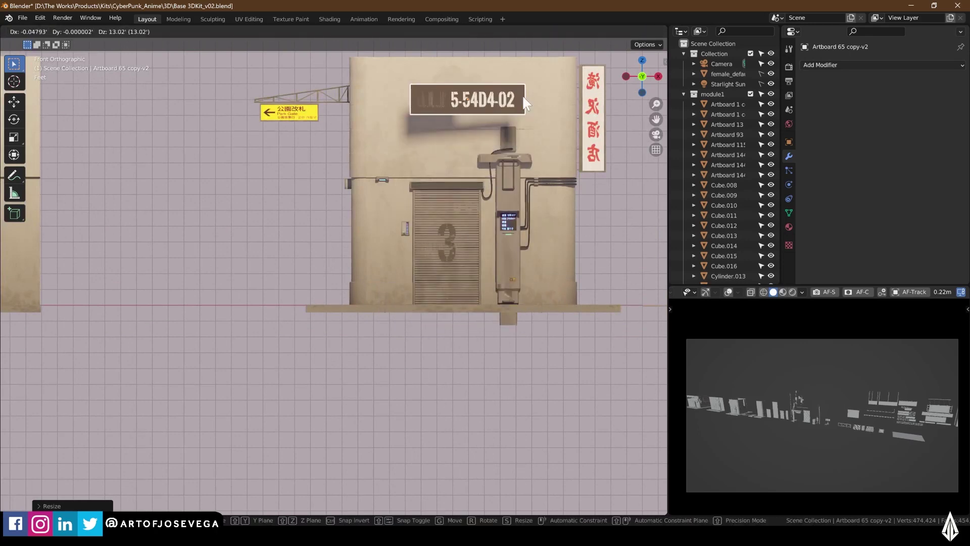
{"action": "left_click", "coordinate": [522, 95]}
Scale the decal to about 0.4 of its size and place it near the upper left end of the module's front wall
{"action": "middle_click_drag", "start_coordinate": [500, 215], "coordinate": [492, 264], "text": "shift"}
{"action": "key", "text": "KP_Decimal"}
{"action": "key", "text": "g"}
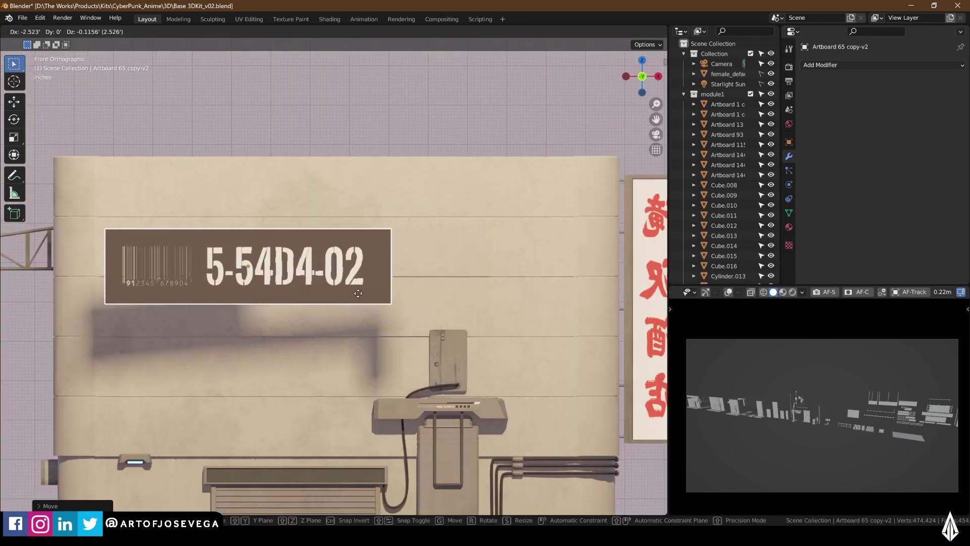
{"action": "left_click", "coordinate": [383, 277]}
{"action": "key", "text": "s"}
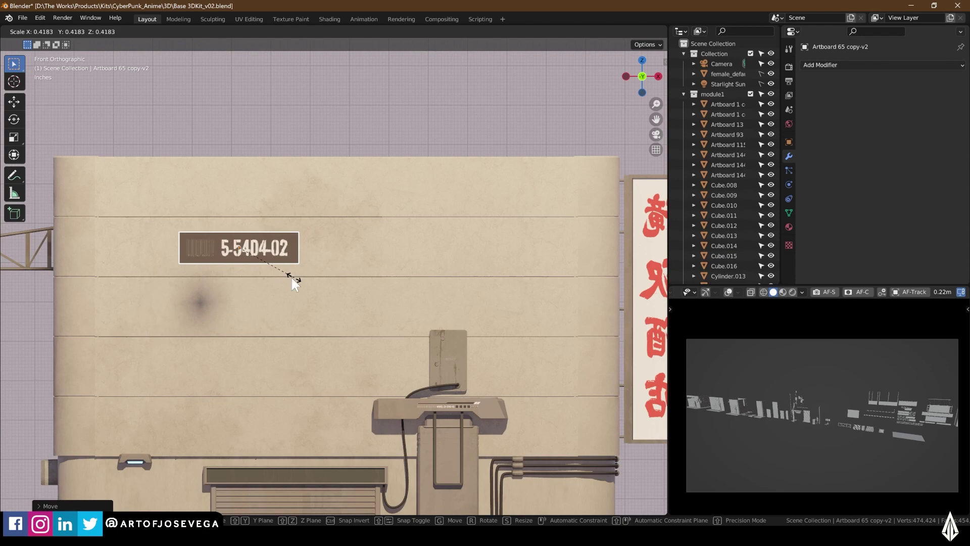
{"action": "left_click", "coordinate": [301, 278]}
{"action": "key", "text": "g"}
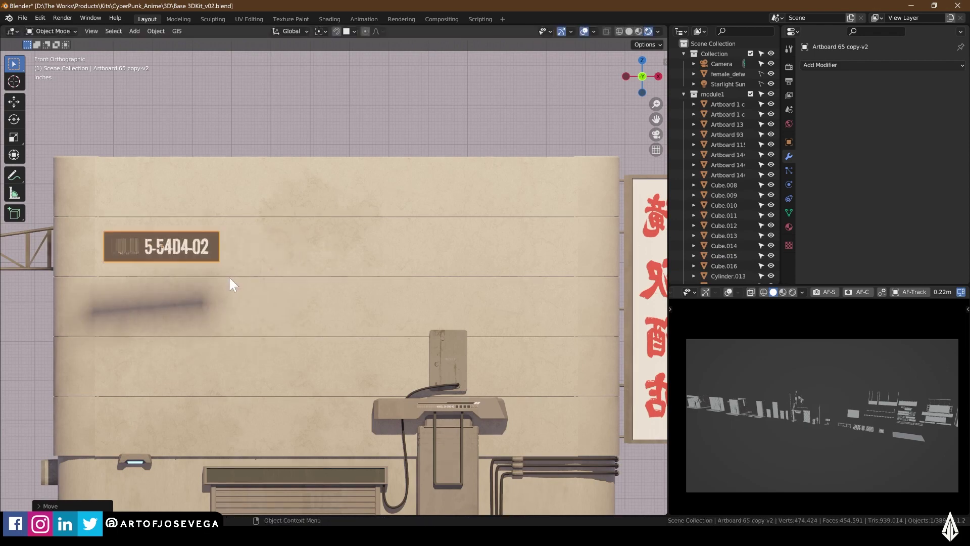
{"action": "left_click", "coordinate": [228, 275]}
Move the decal along the Y axis until it sits just in front of the wall surface
{"action": "middle_click_drag", "start_coordinate": [256, 274], "coordinate": [440, 296]}
{"action": "scroll", "coordinate": [302, 297], "scroll_direction": "down", "scroll_amount": 3}
{"action": "key", "text": "g"}
{"action": "key", "text": "y"}
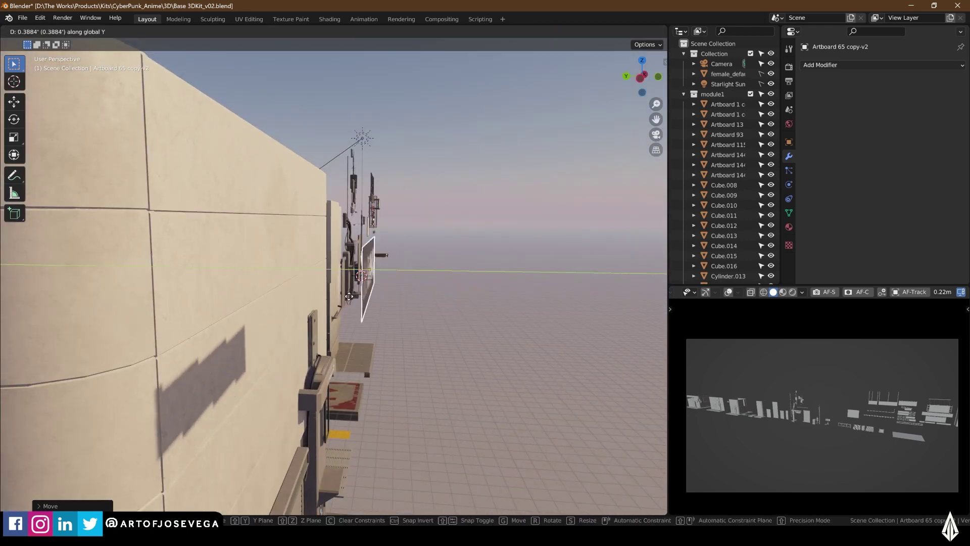
{"action": "left_click", "coordinate": [313, 280]}
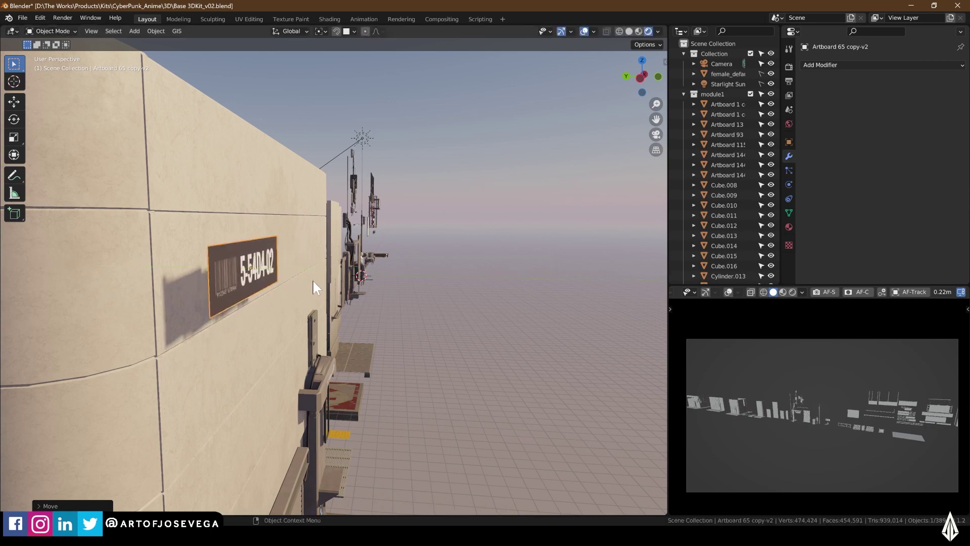
Add a Shrinkwrap modifier to the decal and pick the module wall Plane.023 as its target
{"action": "middle_click_drag", "start_coordinate": [314, 280], "coordinate": [482, 312]}
{"action": "scroll", "coordinate": [462, 279], "scroll_direction": "up", "scroll_amount": 1}
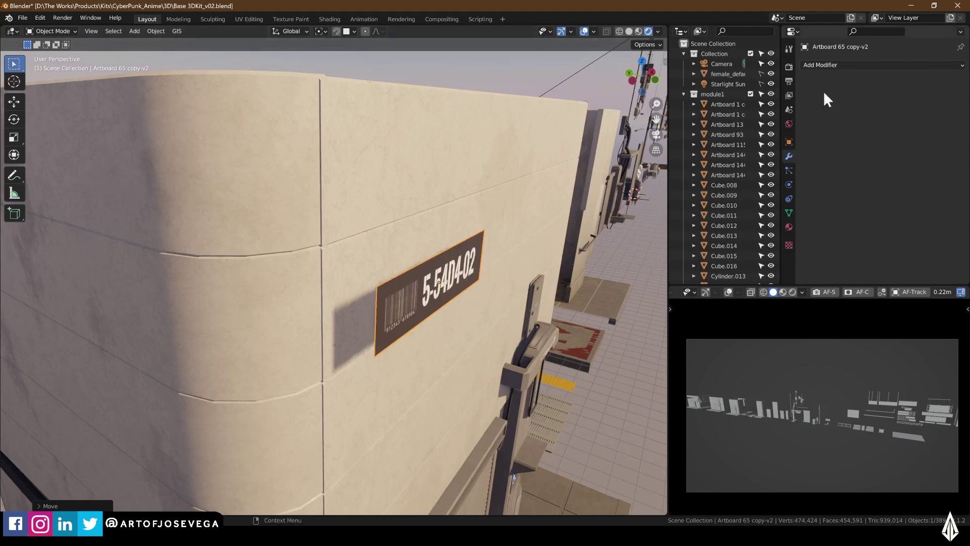
{"action": "left_click", "coordinate": [835, 65]}
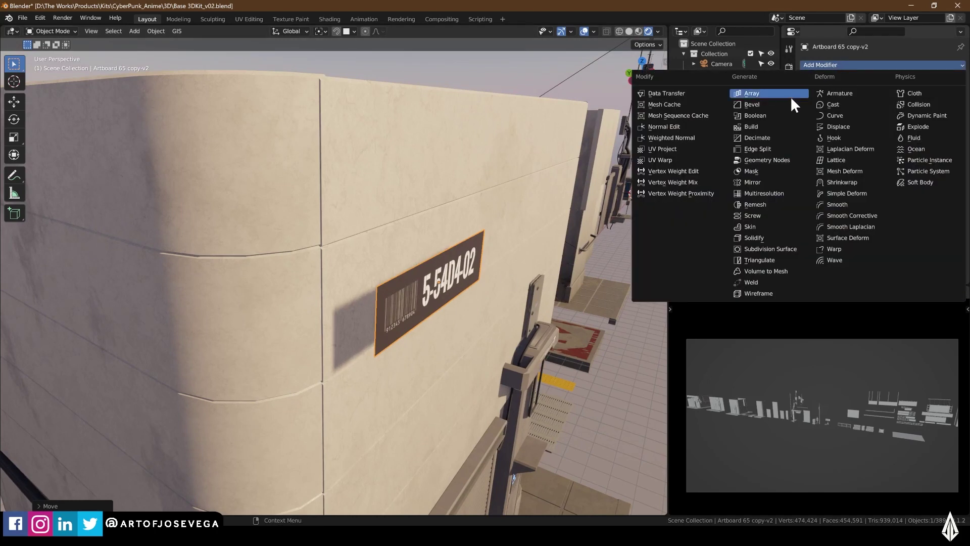
{"action": "left_click", "coordinate": [836, 182]}
{"action": "middle_click_drag", "start_coordinate": [525, 224], "coordinate": [498, 188]}
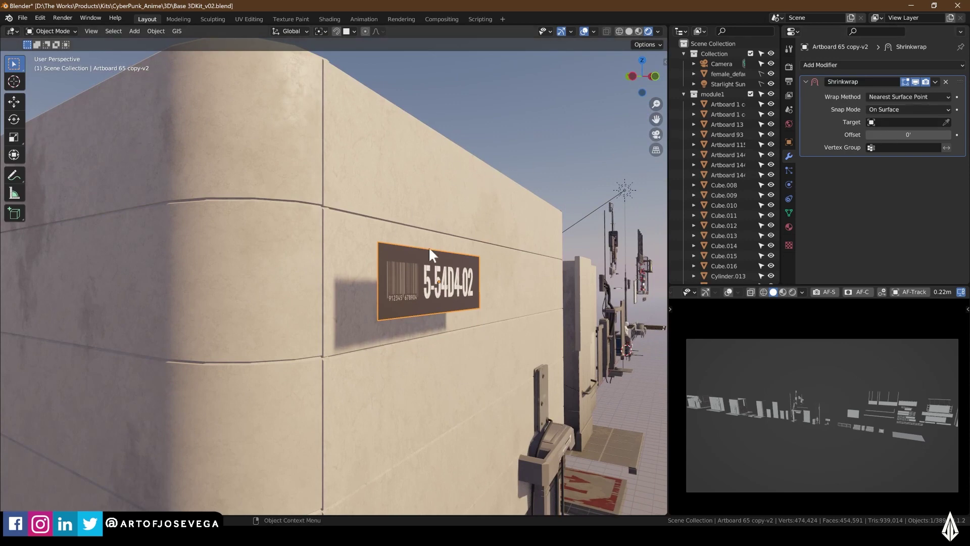
{"action": "left_click", "coordinate": [416, 153]}
{"action": "middle_click_drag", "start_coordinate": [390, 195], "coordinate": [485, 248]}
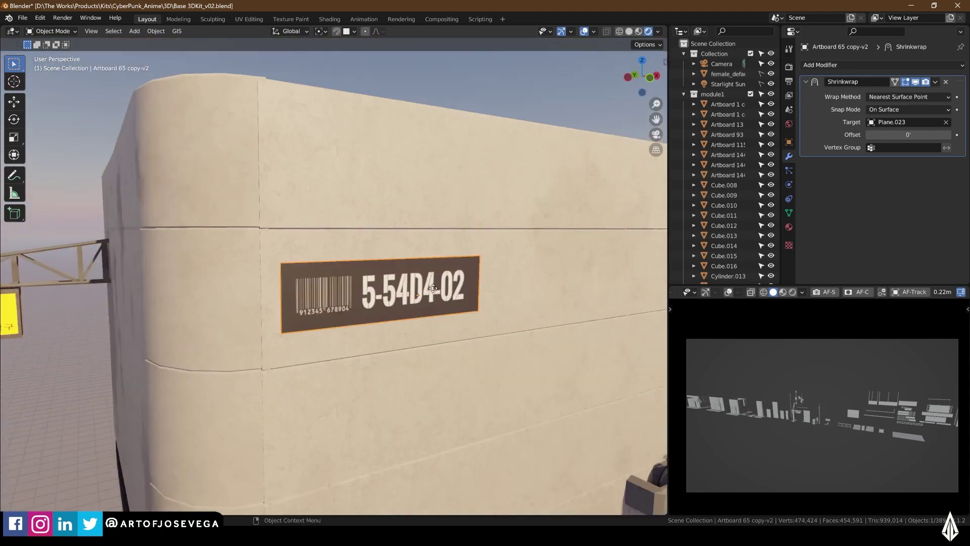
Try moving the shrinkwrapped decal down the wall toward the rounded corner
{"action": "key", "text": "g"}
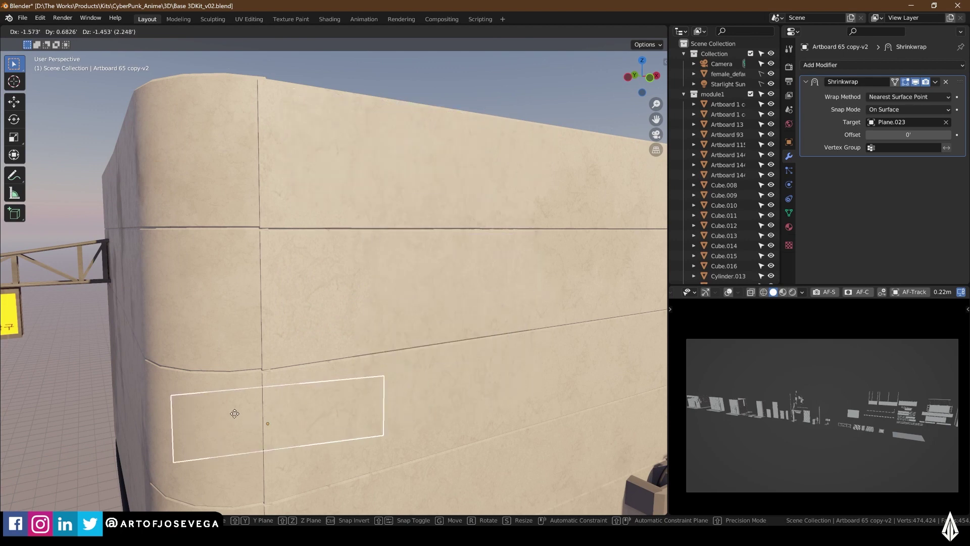
{"action": "left_click", "coordinate": [328, 284]}
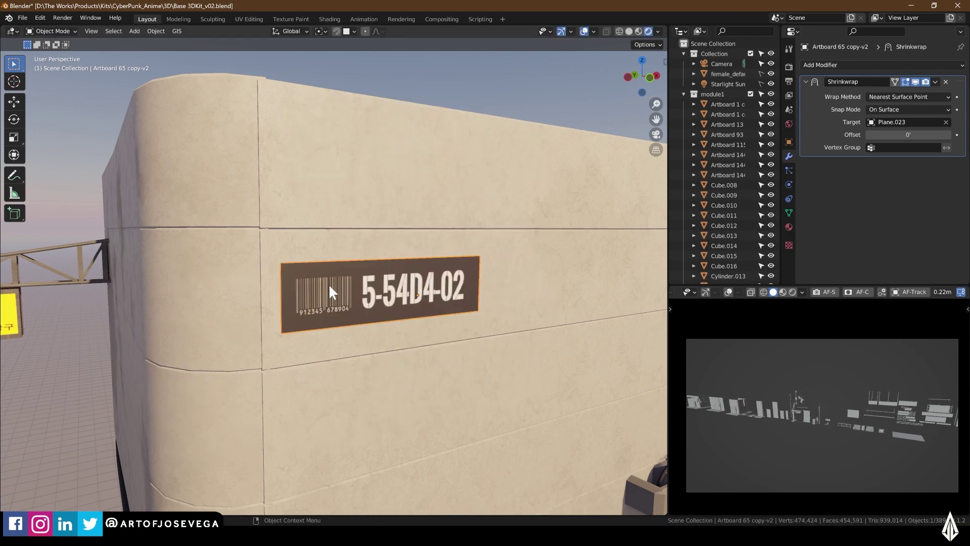
{"action": "mouse_move", "coordinate": [343, 274]}
{"action": "middle_mouse_down"}
{"action": "mouse_move", "coordinate": [382, 281]}
{"action": "mouse_move", "coordinate": [346, 261]}
{"action": "mouse_move", "coordinate": [353, 227]}
{"action": "mouse_move", "coordinate": [299, 221]}
{"action": "mouse_move", "coordinate": [279, 230]}
{"action": "mouse_move", "coordinate": [299, 255]}
{"action": "mouse_move", "coordinate": [279, 290]}
{"action": "mouse_move", "coordinate": [320, 325]}
{"action": "mouse_move", "coordinate": [304, 332]}
{"action": "mouse_move", "coordinate": [336, 271]}
{"action": "middle_mouse_up"}
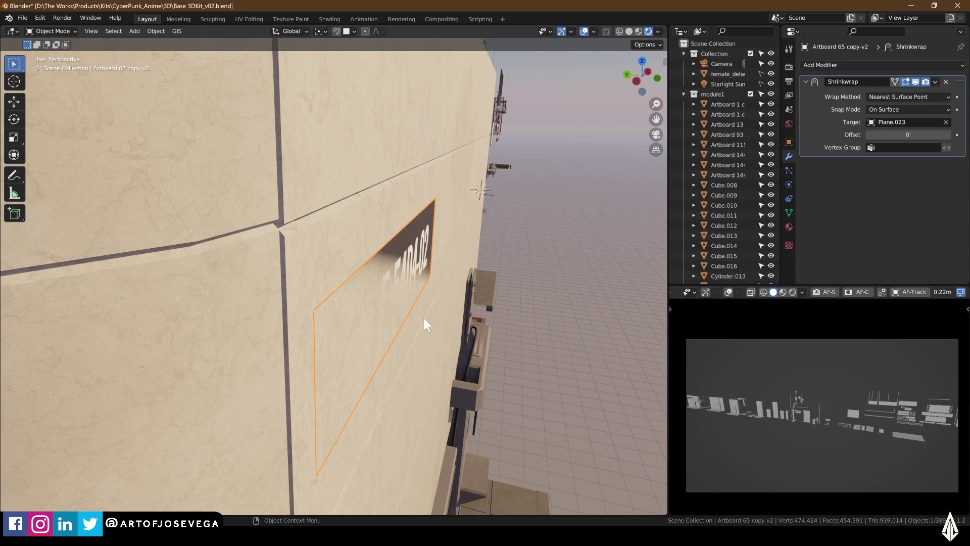
Set the Shrinkwrap offset to 0.1' and check the decal's gap to the wall from the side
{"action": "middle_click_drag", "start_coordinate": [408, 266], "coordinate": [577, 241]}
{"action": "middle_click_drag", "start_coordinate": [484, 244], "coordinate": [474, 239]}
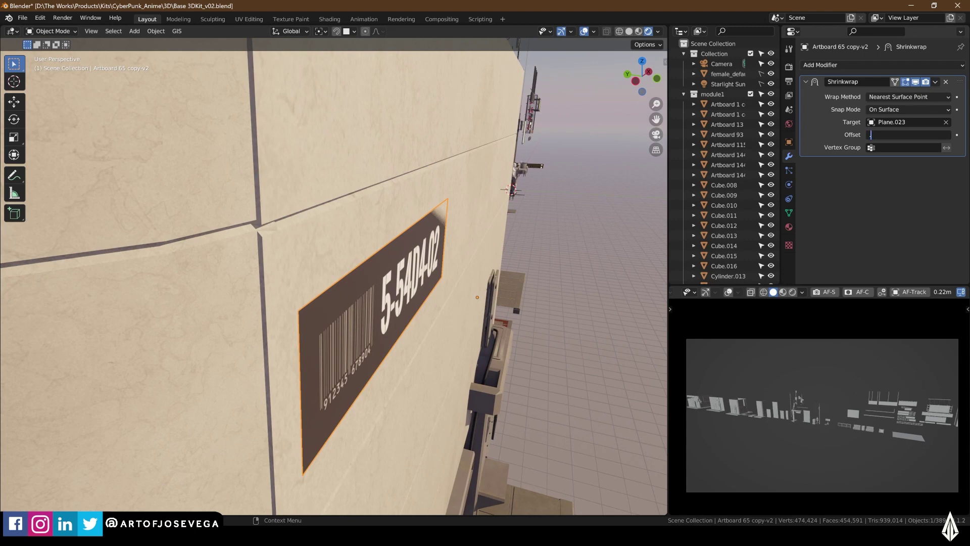
{"action": "type", "text": "0.1"}
{"action": "key", "text": "Return"}
{"action": "middle_click_drag", "start_coordinate": [468, 279], "coordinate": [426, 267]}
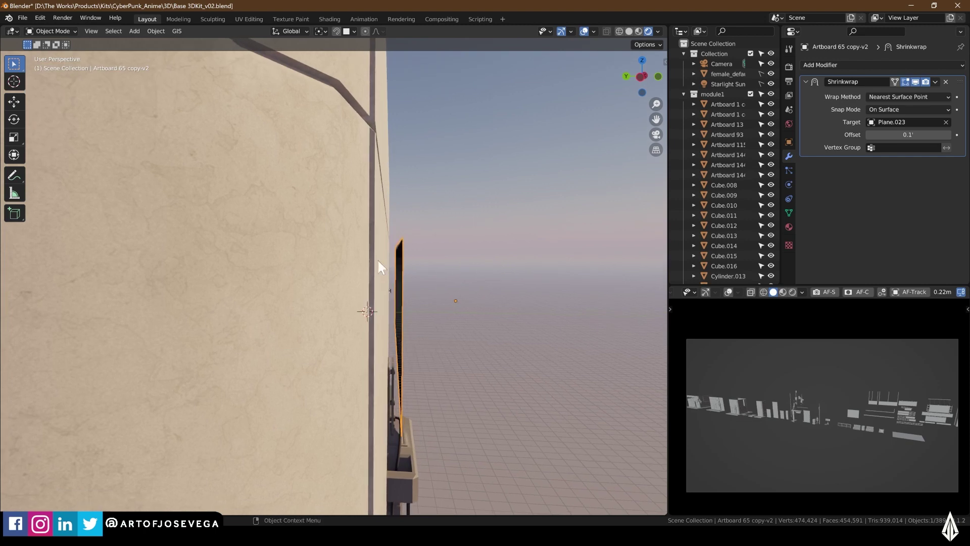
Set the decal's Shrinkwrap offset to 0.02'
{"action": "left_click", "coordinate": [910, 132]}
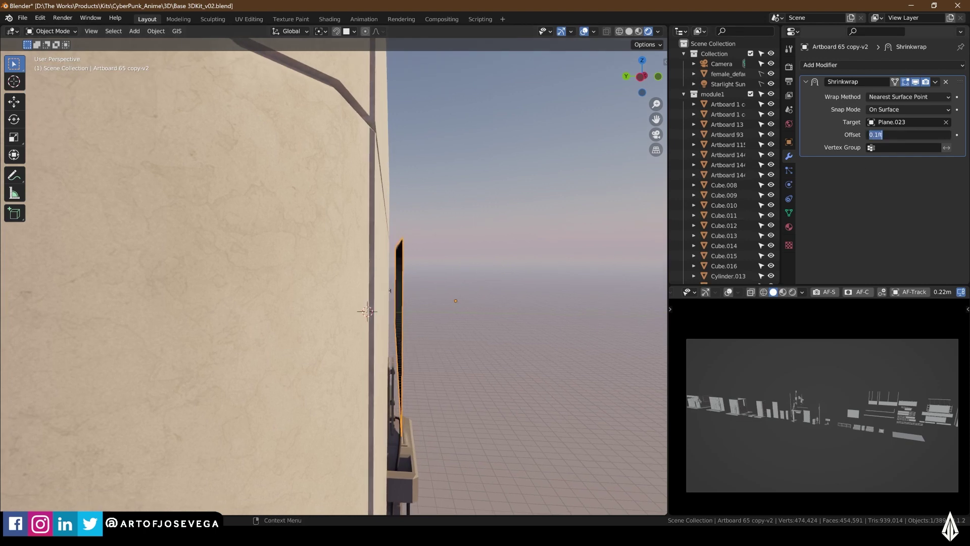
{"action": "type", "text": ".02"}
{"action": "key", "text": "Return"}
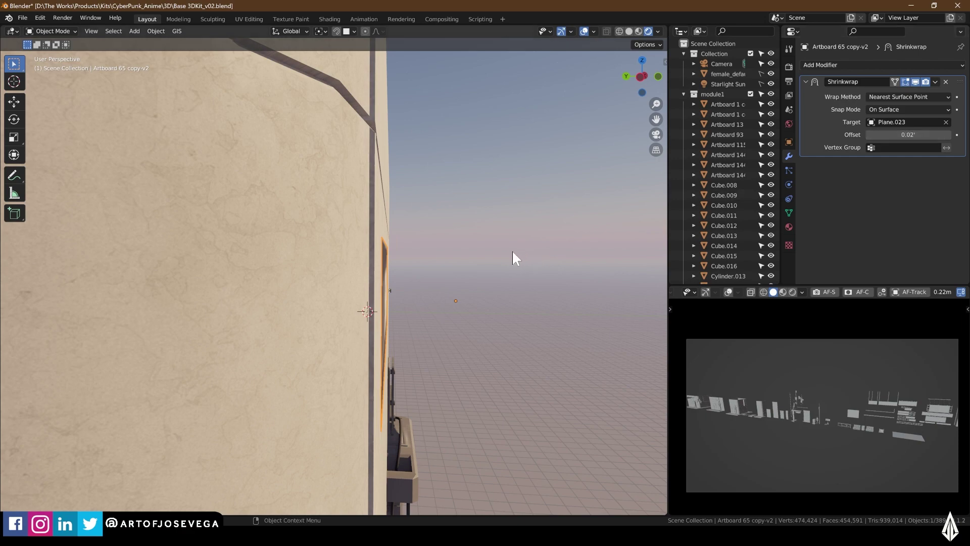
Examine the decal on the module wall from afar and close up, with the viewport overlays hidden
{"action": "middle_click_drag", "start_coordinate": [513, 252], "coordinate": [345, 221]}
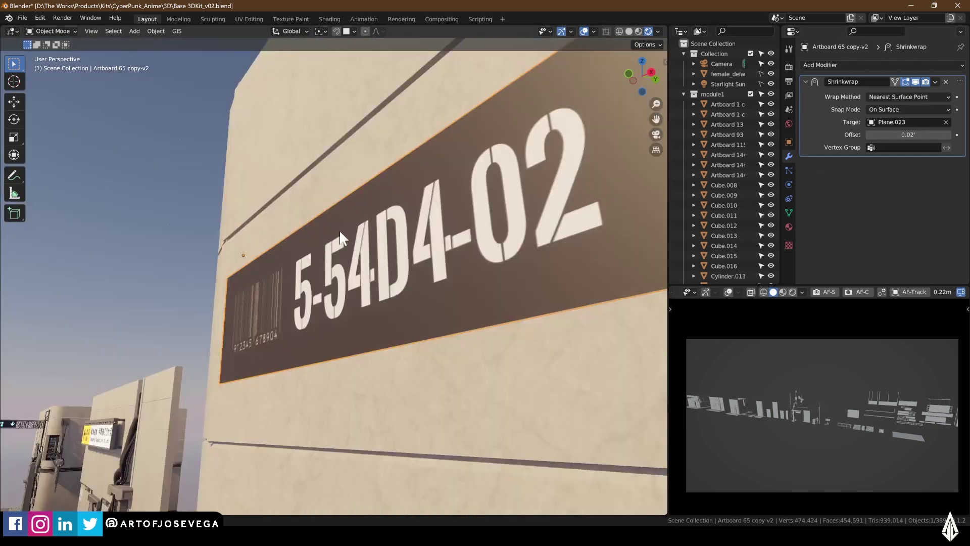
{"action": "scroll", "coordinate": [339, 231], "scroll_direction": "down", "scroll_amount": 8}
{"action": "middle_click_drag", "start_coordinate": [346, 233], "coordinate": [434, 238]}
{"action": "scroll", "coordinate": [342, 304], "scroll_direction": "down", "scroll_amount": 6}
{"action": "scroll", "coordinate": [344, 313], "scroll_direction": "down", "scroll_amount": 3}
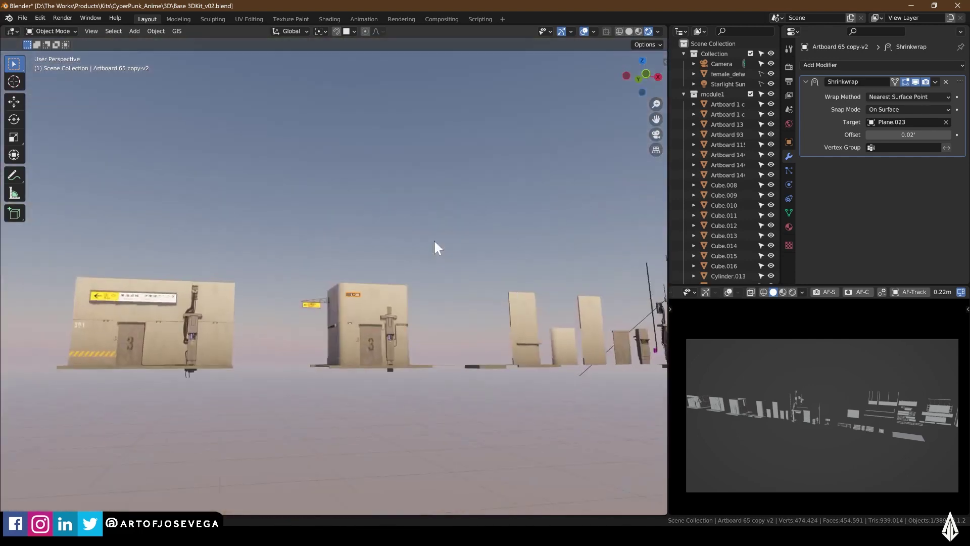
{"action": "left_click", "coordinate": [584, 31]}
{"action": "middle_click_drag", "start_coordinate": [459, 190], "coordinate": [349, 310]}
{"action": "scroll", "coordinate": [349, 310], "scroll_direction": "up", "scroll_amount": 8}
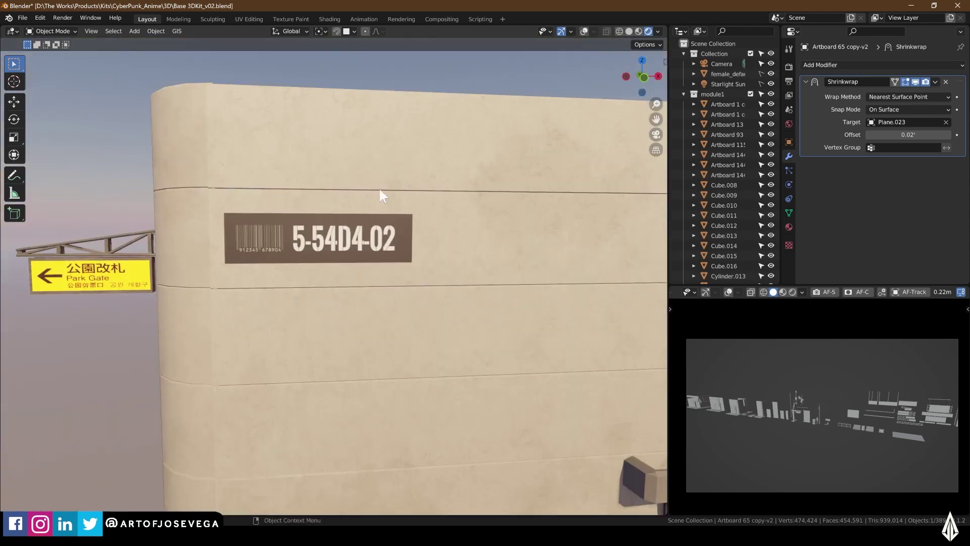
{"action": "middle_click_drag", "start_coordinate": [379, 190], "coordinate": [457, 220]}
{"action": "scroll", "coordinate": [457, 221], "scroll_direction": "up", "scroll_amount": 6}
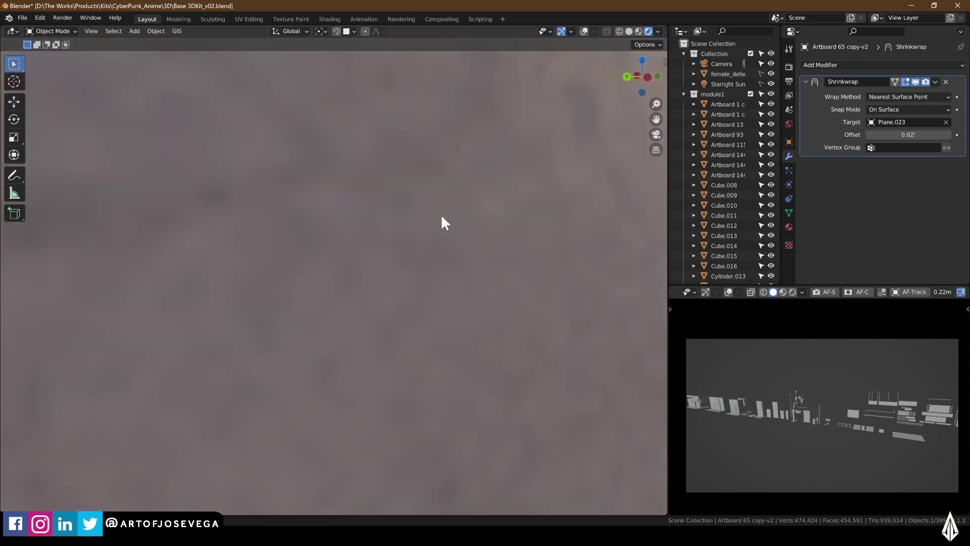
{"action": "scroll", "coordinate": [441, 216], "scroll_direction": "down", "scroll_amount": 7}
{"action": "middle_click_drag", "start_coordinate": [433, 214], "coordinate": [423, 215]}
{"action": "scroll", "coordinate": [427, 212], "scroll_direction": "down", "scroll_amount": 5}
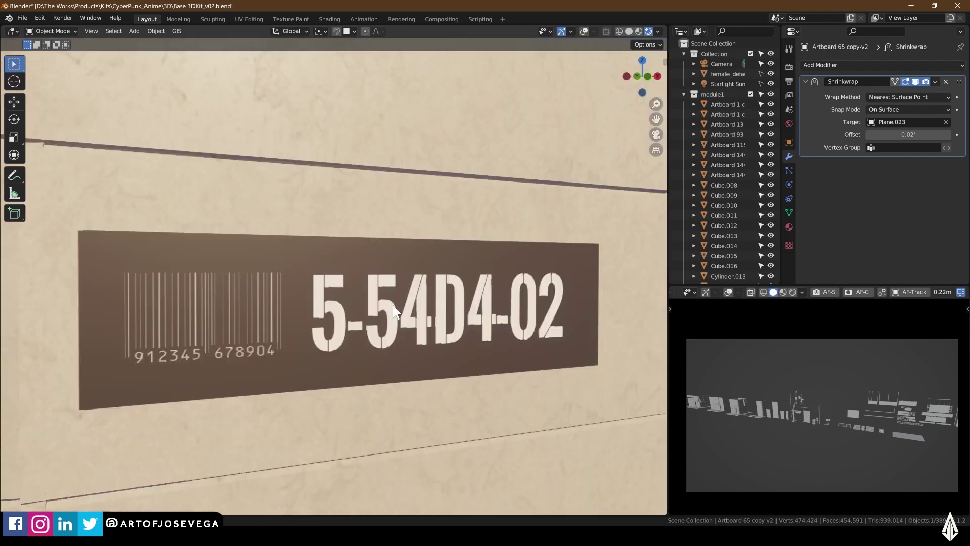
{"action": "scroll", "coordinate": [404, 305], "scroll_direction": "down", "scroll_amount": 6}
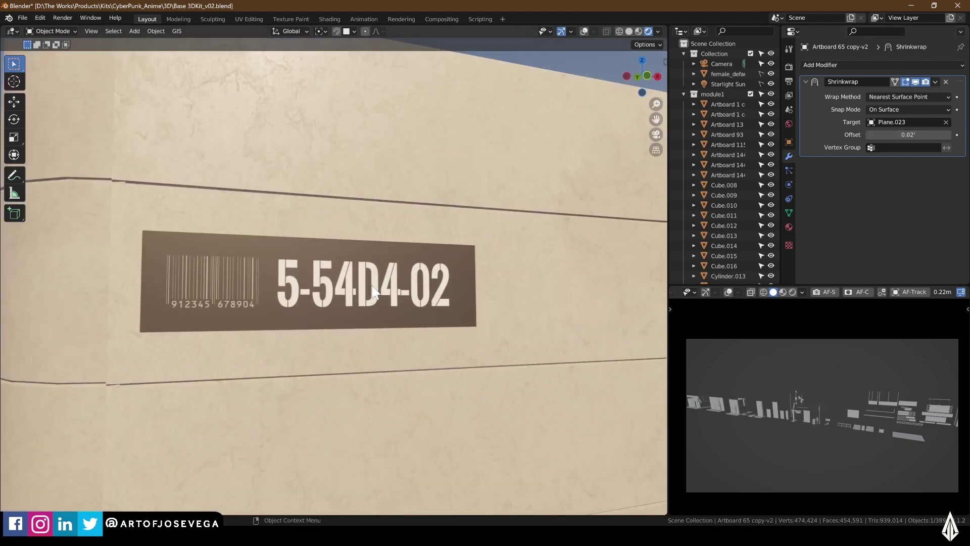
{"action": "middle_click_drag", "start_coordinate": [356, 299], "coordinate": [282, 277]}
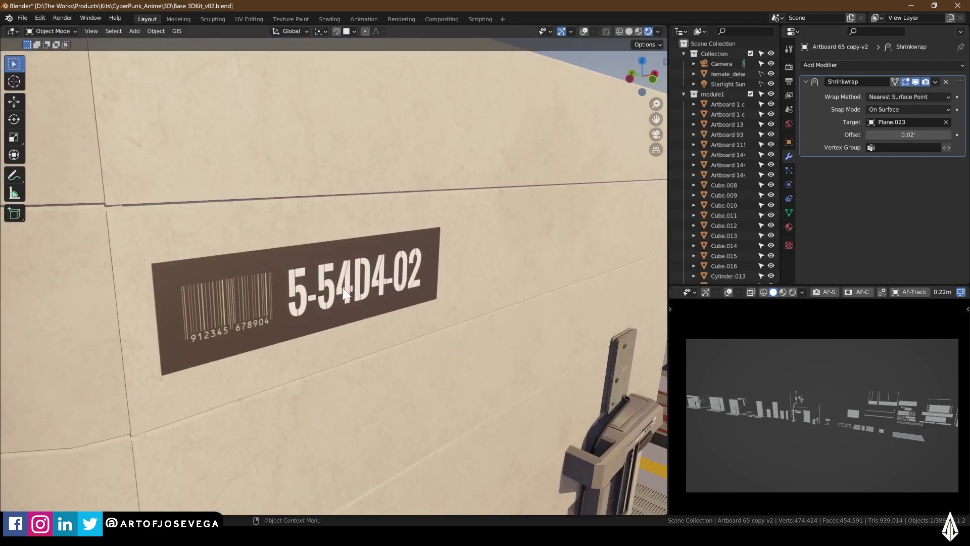
{"action": "middle_click_drag", "start_coordinate": [344, 293], "coordinate": [396, 228]}
{"action": "scroll", "coordinate": [530, 162], "scroll_direction": "down", "scroll_amount": 6}
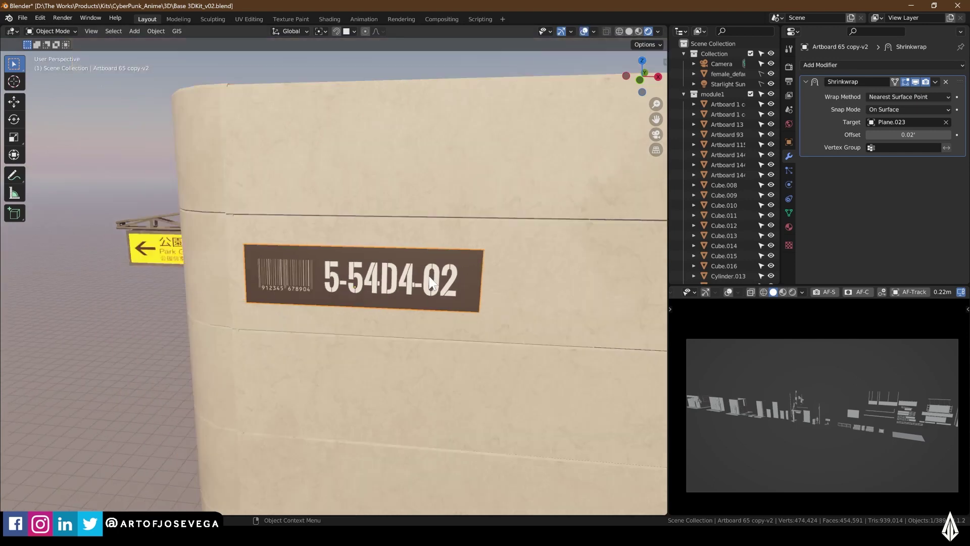
Try sliding the decal along the wall toward the rounded corner, both freely and with its height locked
{"action": "key", "text": "g"}
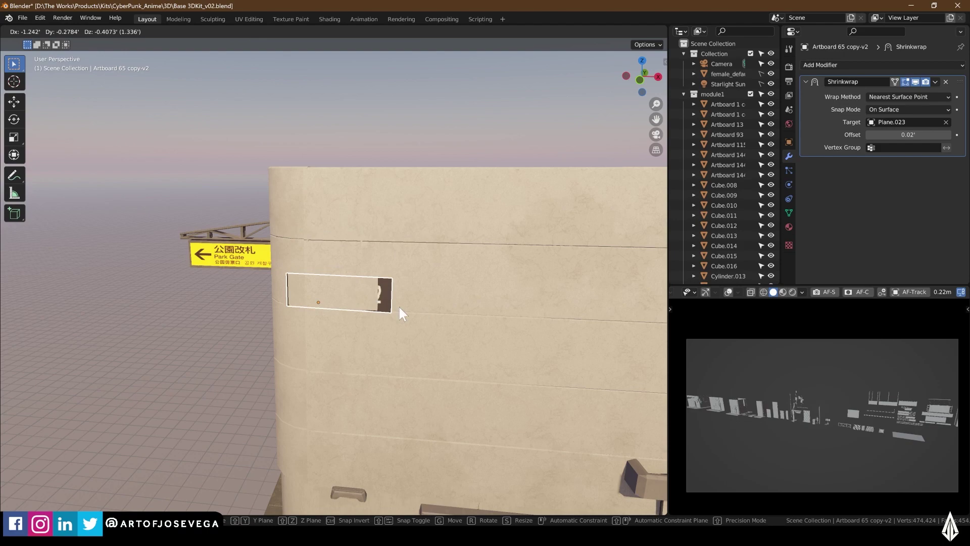
{"action": "left_click", "coordinate": [401, 305]}
{"action": "middle_click_drag", "start_coordinate": [381, 252], "coordinate": [410, 272]}
{"action": "scroll", "coordinate": [358, 265], "scroll_direction": "up", "scroll_amount": 3}
{"action": "scroll", "coordinate": [371, 249], "scroll_direction": "down", "scroll_amount": 1}
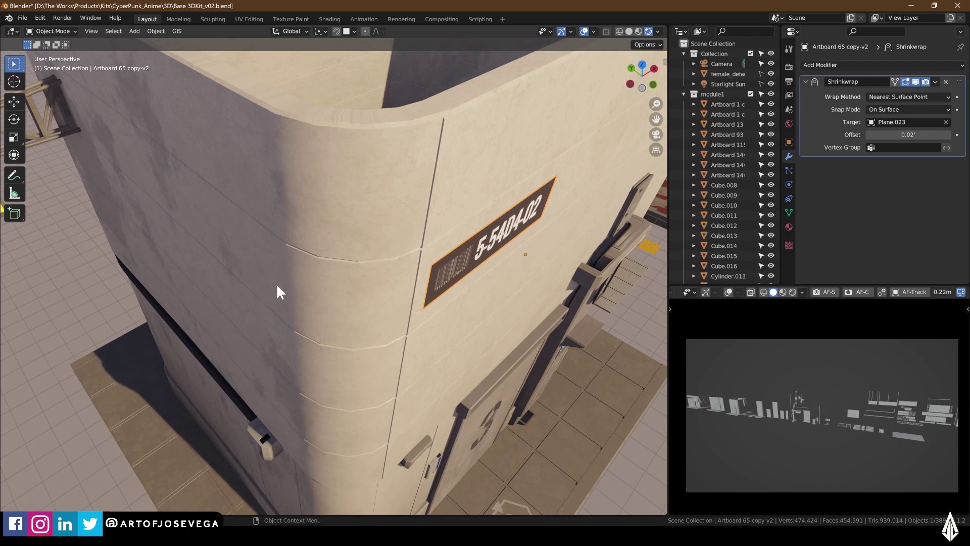
{"action": "key", "text": "g"}
{"action": "key", "text": "shift+z"}
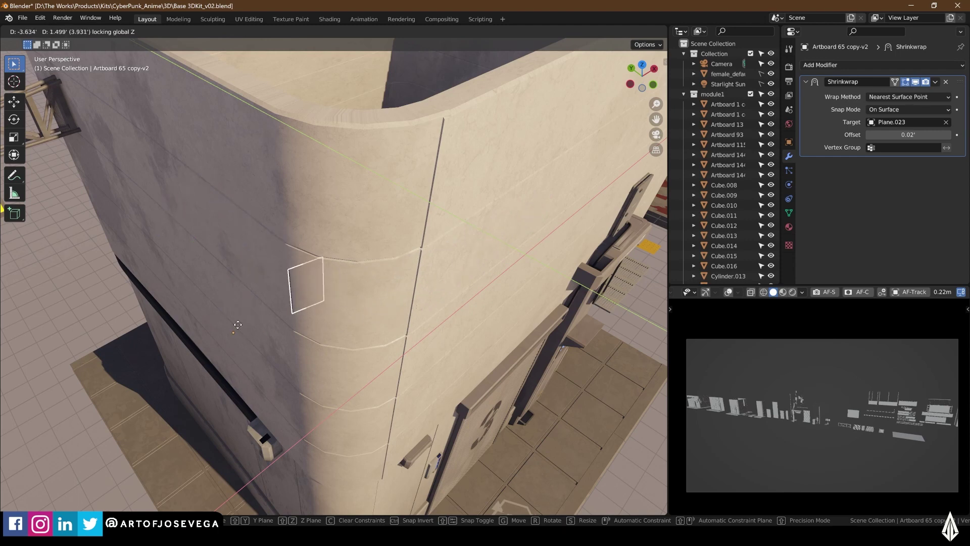
{"action": "left_click", "coordinate": [486, 232]}
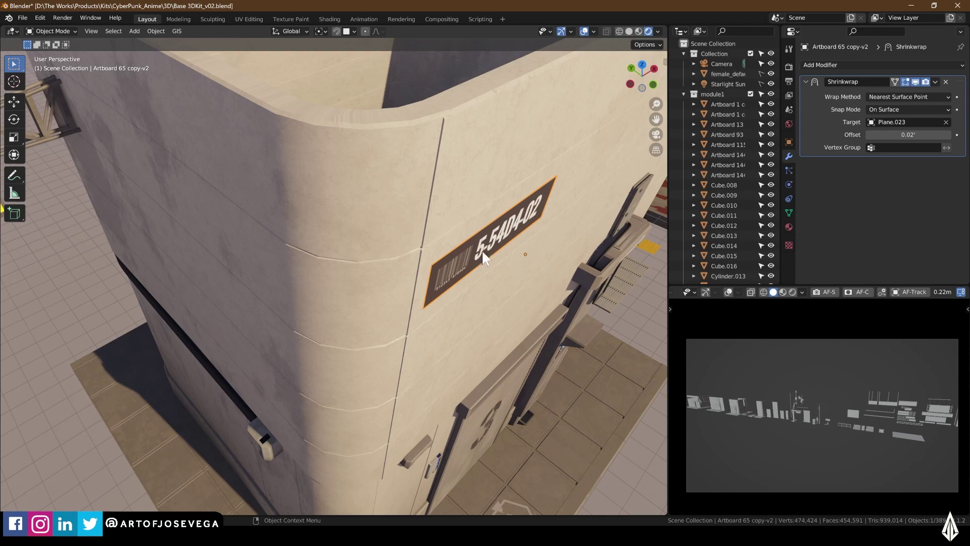
In Edit Mode, add seven evenly spaced vertical loop cuts across the 5-54D4-02 decal plane
{"action": "key", "text": "ctrl+Tab"}
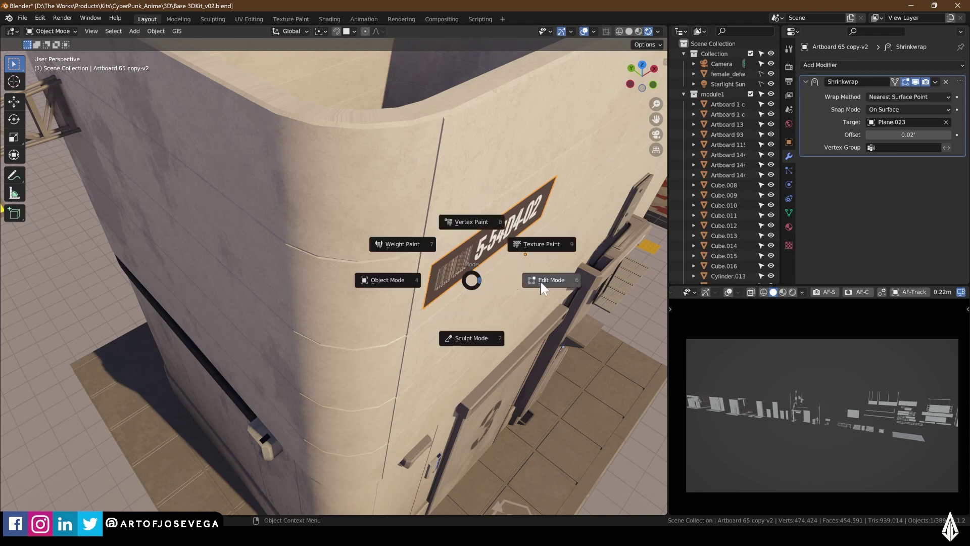
{"action": "left_click", "coordinate": [543, 282]}
{"action": "middle_click_drag", "start_coordinate": [491, 252], "coordinate": [444, 202]}
{"action": "middle_click_drag", "start_coordinate": [581, 308], "coordinate": [418, 288], "text": "shift"}
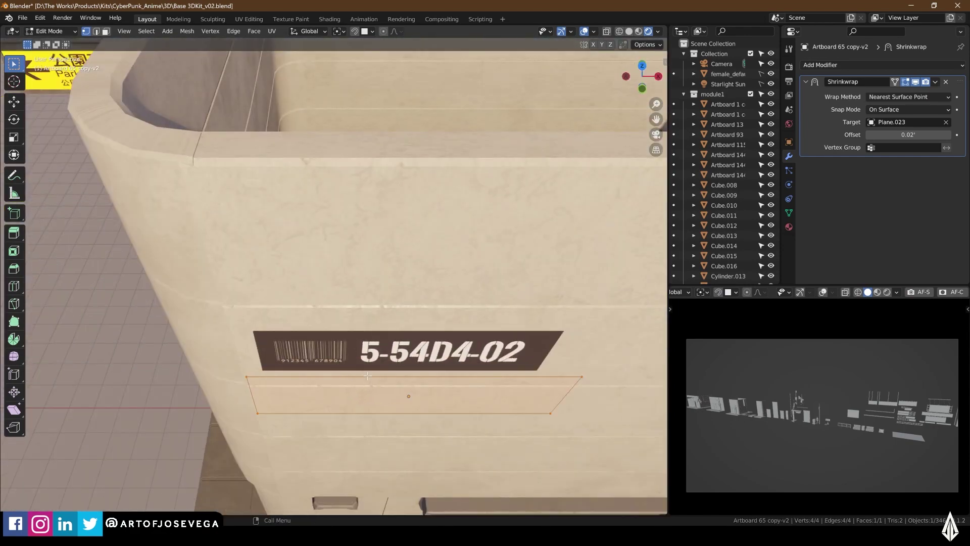
{"action": "middle_click_drag", "start_coordinate": [367, 376], "coordinate": [325, 360]}
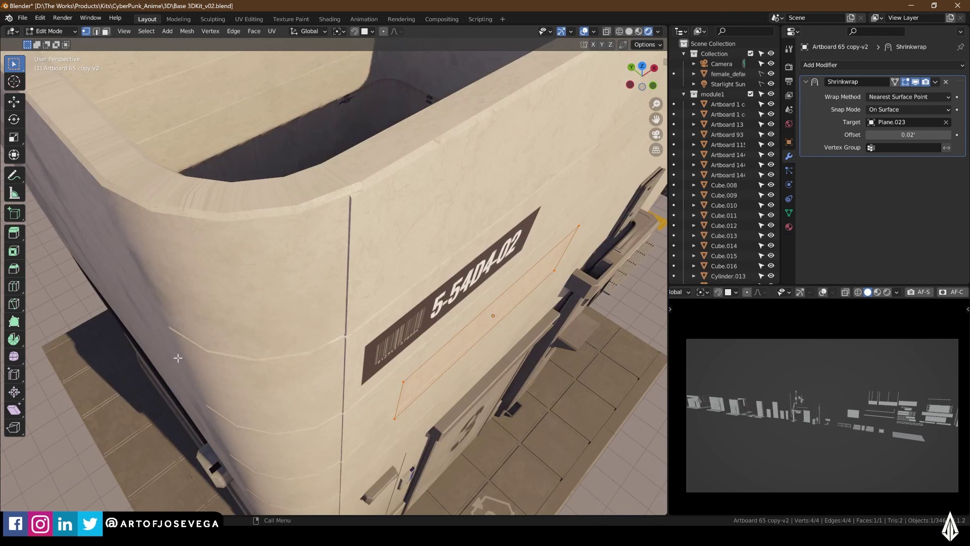
{"action": "middle_click_drag", "start_coordinate": [398, 382], "coordinate": [460, 347]}
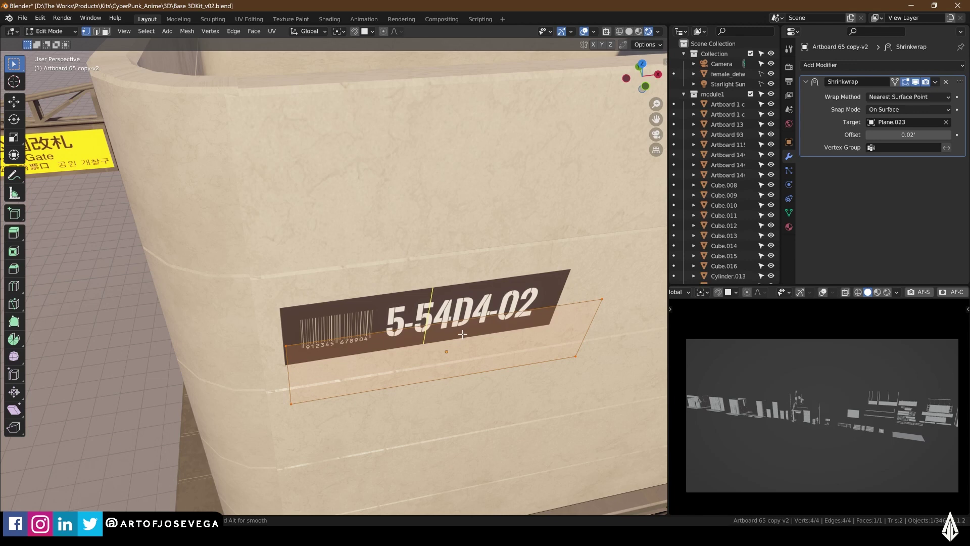
{"action": "left_click", "coordinate": [427, 309]}
{"action": "right_click", "coordinate": [427, 309]}
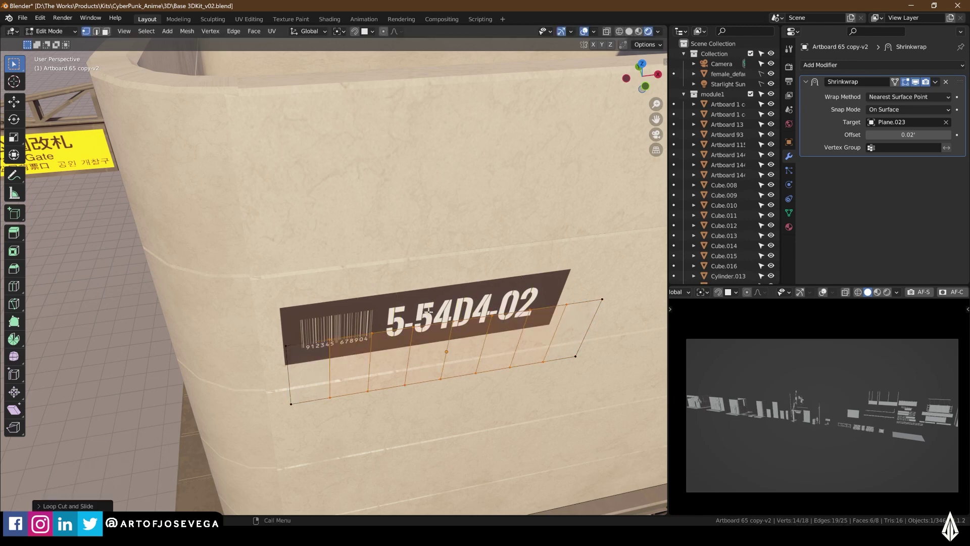
Leave Edit Mode and slide the 5-54D4-02 decal onto the module's rounded corner with its height locked
{"action": "key", "text": "Tab"}
{"action": "middle_click_drag", "start_coordinate": [392, 290], "coordinate": [521, 265]}
{"action": "key", "text": "g"}
{"action": "key", "text": "shift+z"}
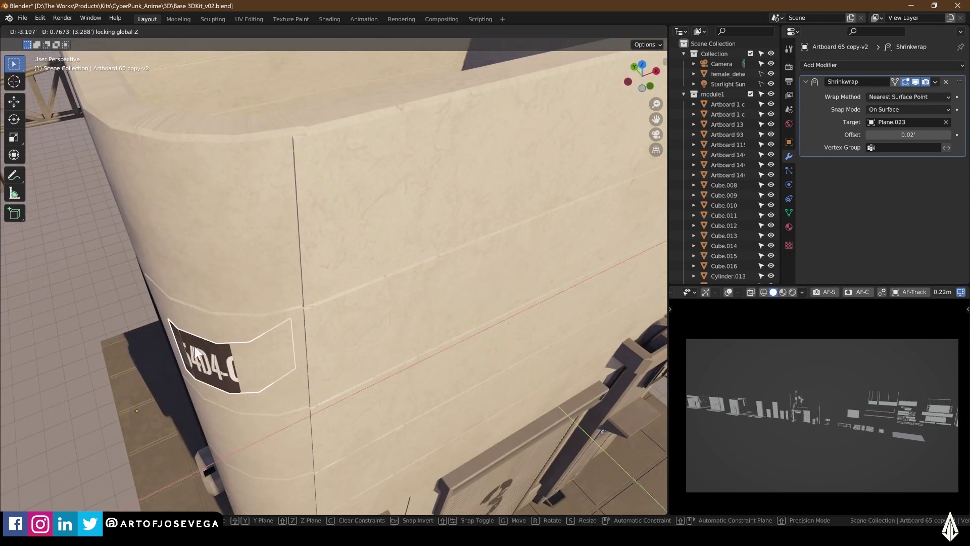
{"action": "left_click", "coordinate": [196, 352]}
Rotate the decal about the global Z axis so it wraps around the rounded corner
{"action": "middle_click_drag", "start_coordinate": [339, 284], "coordinate": [416, 267]}
{"action": "key", "text": "r"}
{"action": "key", "text": "z"}
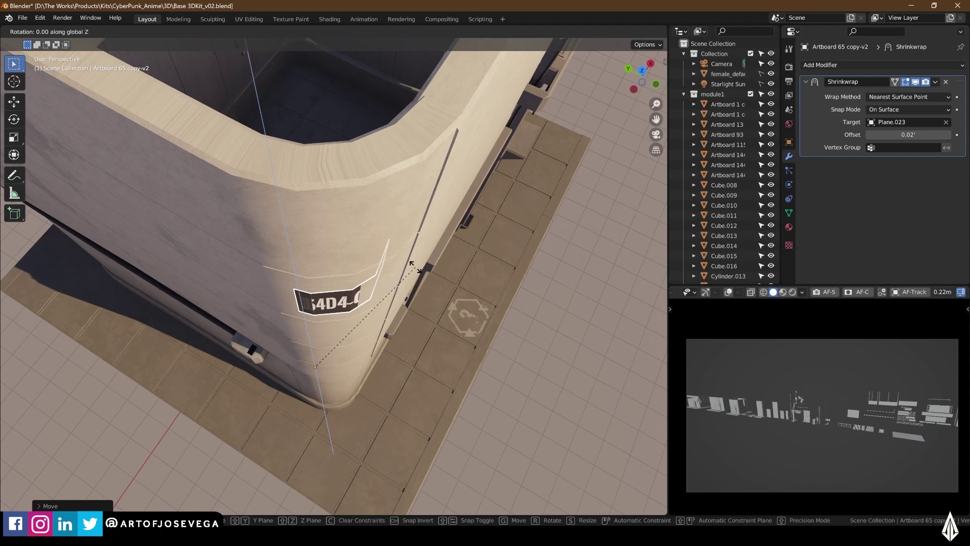
{"action": "left_click", "coordinate": [439, 345]}
{"action": "middle_click_drag", "start_coordinate": [438, 336], "coordinate": [379, 245]}
{"action": "key", "text": "r"}
{"action": "key", "text": "z"}
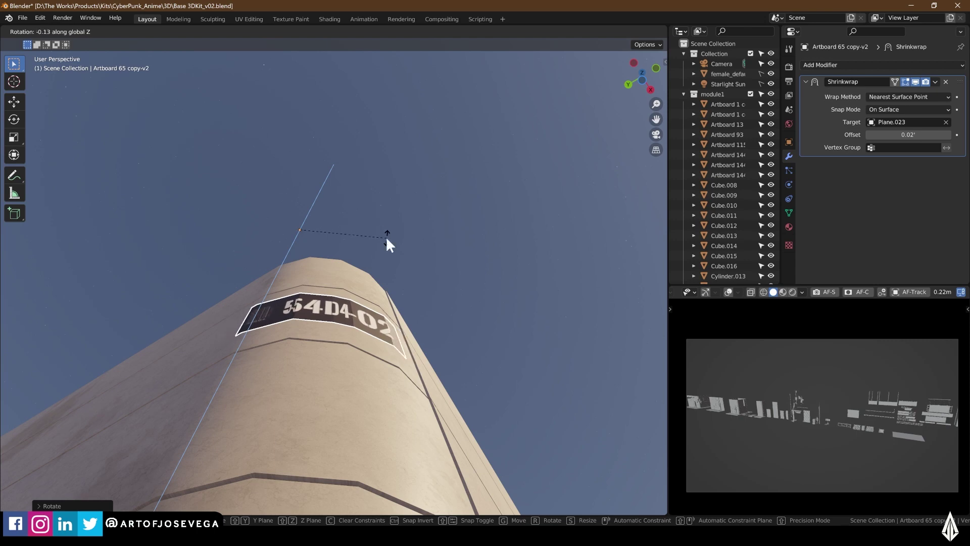
{"action": "left_click", "coordinate": [389, 244]}
{"action": "key", "text": "g"}
{"action": "key", "text": "shift+z"}
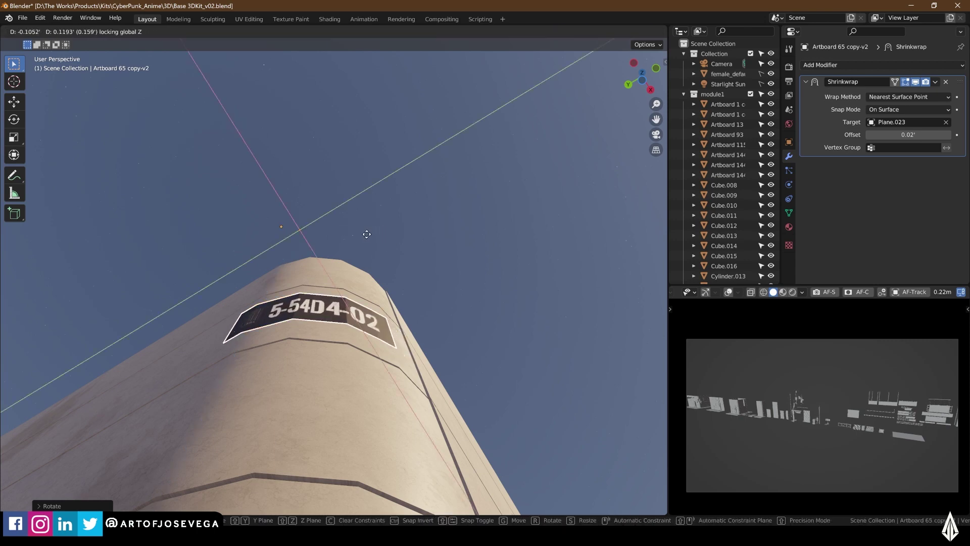
{"action": "left_click", "coordinate": [374, 238]}
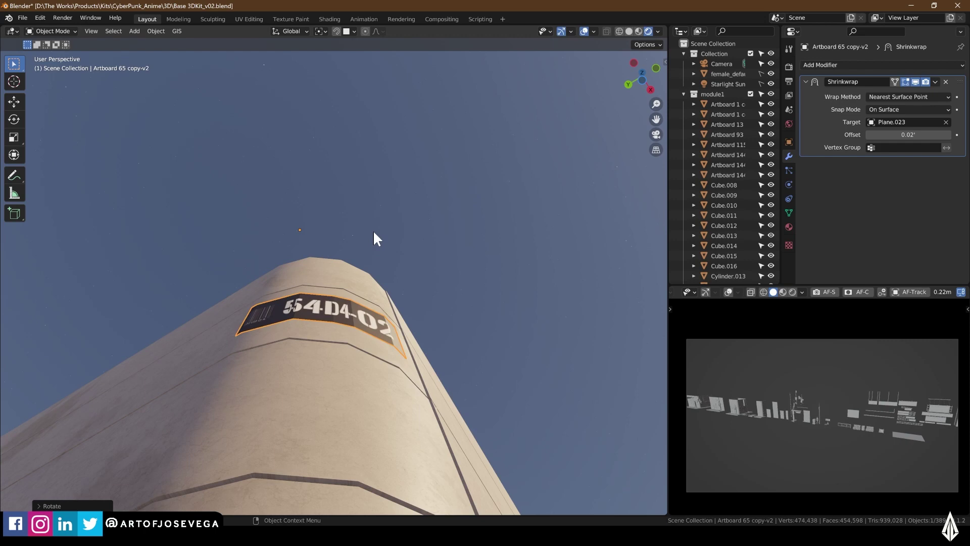
Turn on the wireframe overlay and examine the edges of the decal and the curved corner from several angles
{"action": "middle_click_drag", "start_coordinate": [374, 238], "coordinate": [355, 290]}
{"action": "key", "text": "q"}
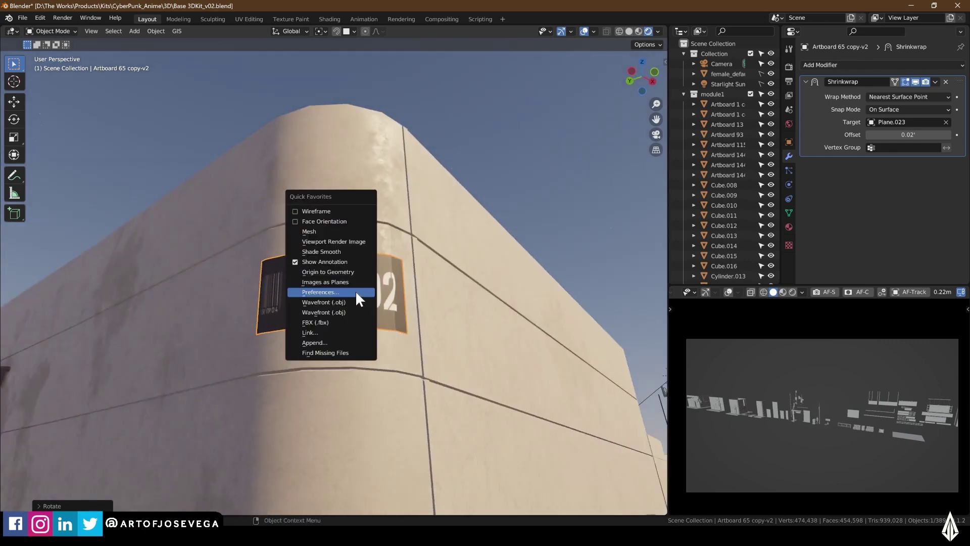
{"action": "left_click", "coordinate": [316, 211]}
{"action": "left_click", "coordinate": [474, 144]}
{"action": "middle_click_drag", "start_coordinate": [475, 144], "coordinate": [371, 179]}
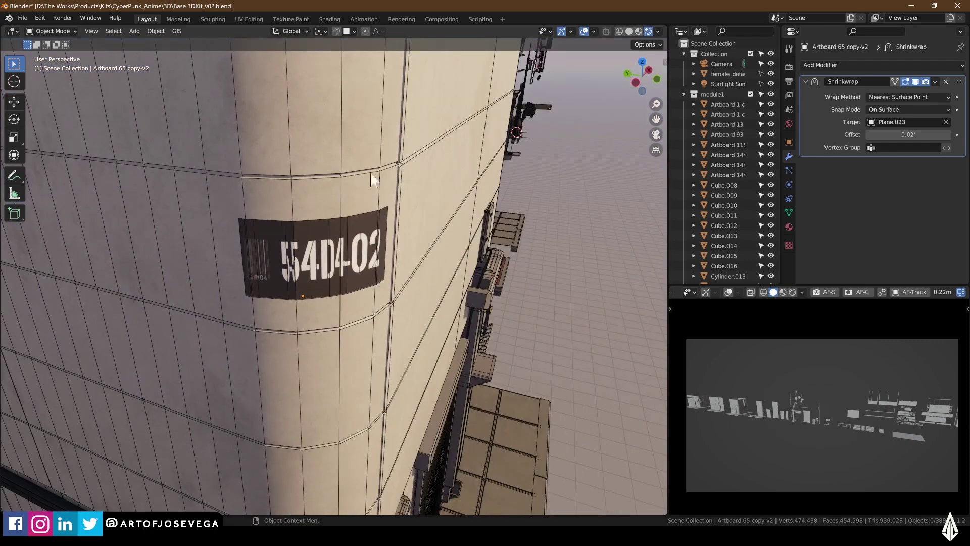
{"action": "middle_click_drag", "start_coordinate": [399, 289], "coordinate": [333, 252]}
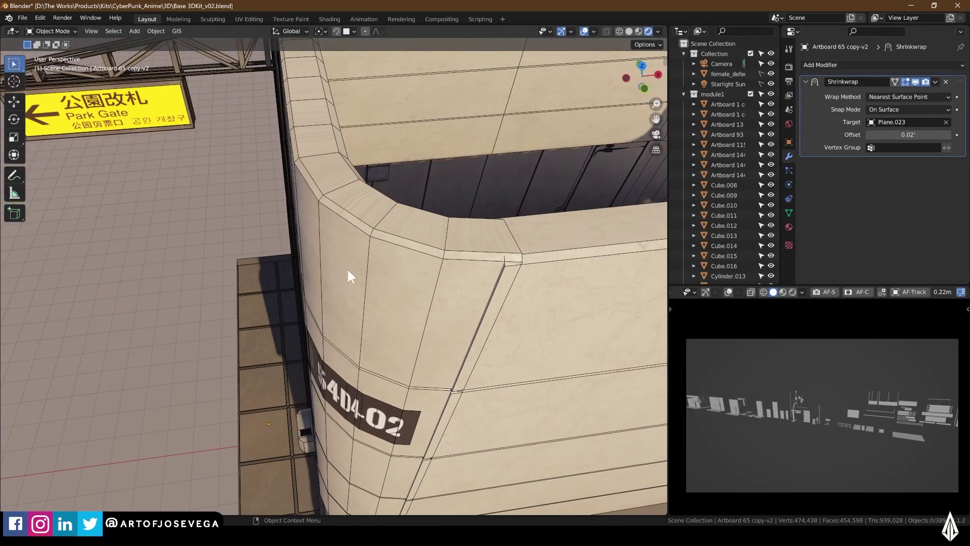
{"action": "middle_click_drag", "start_coordinate": [378, 357], "coordinate": [421, 250]}
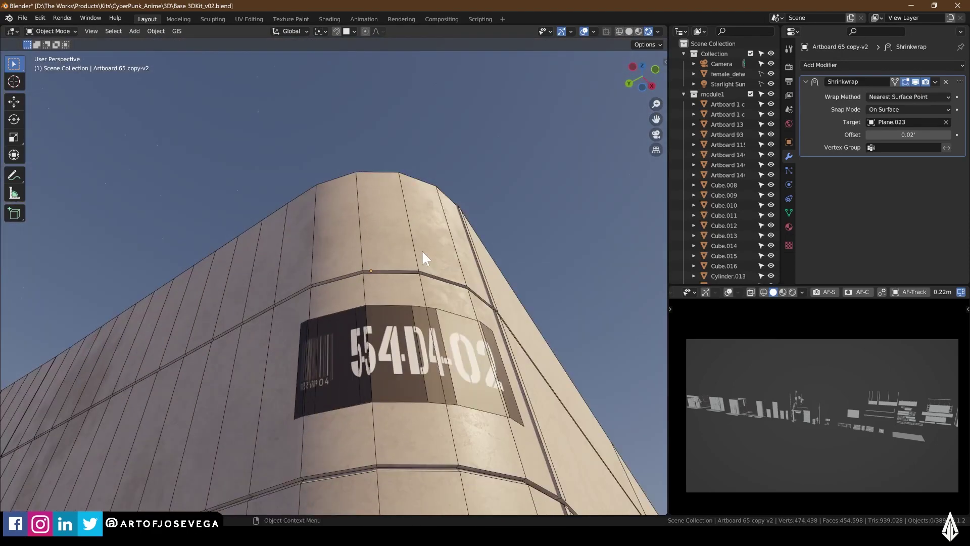
{"action": "right_click", "coordinate": [421, 249]}
{"action": "key", "text": "Escape"}
Fine-tune the decal's rotation about the global Z axis and shift it slightly along the corner with its height locked
{"action": "middle_click_drag", "start_coordinate": [461, 281], "coordinate": [399, 272]}
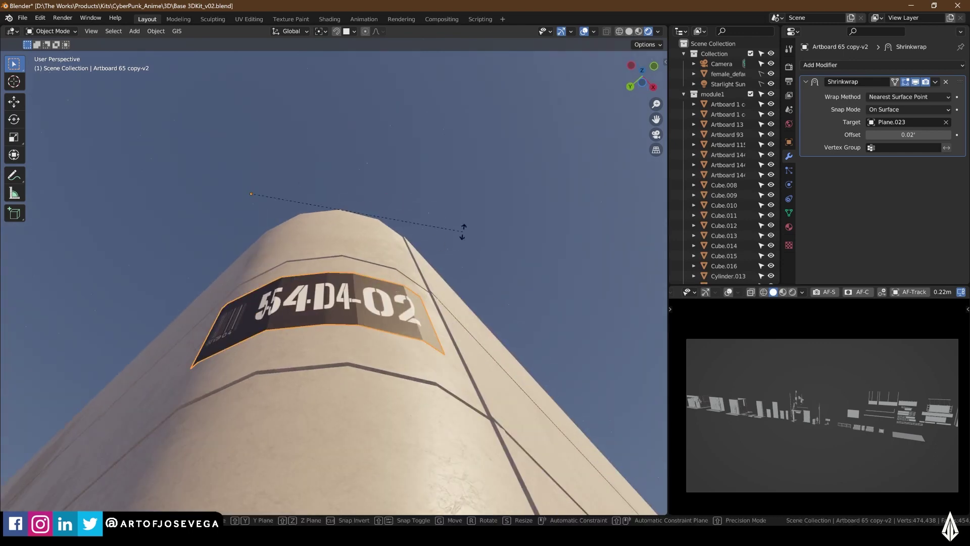
{"action": "key", "text": "r"}
{"action": "key", "text": "z"}
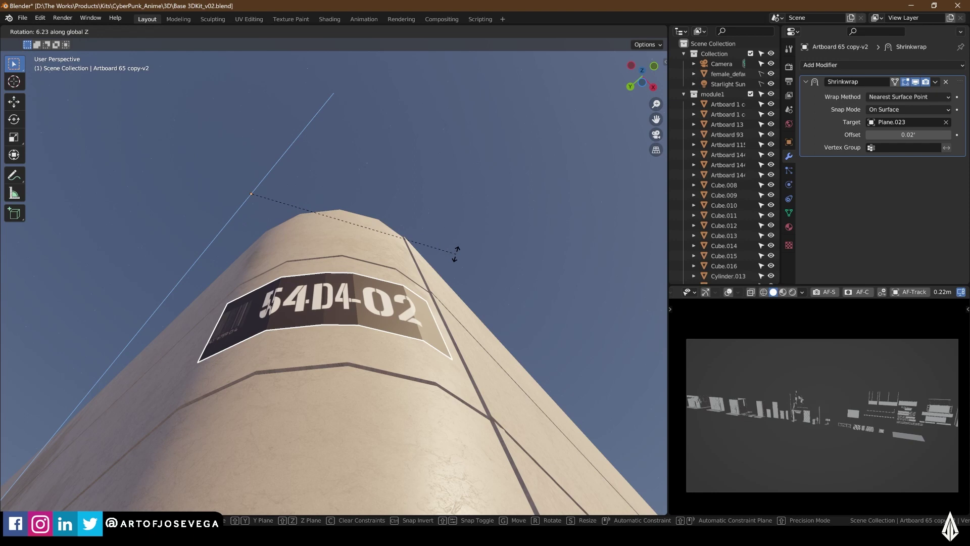
{"action": "left_click", "coordinate": [446, 248]}
{"action": "middle_click_drag", "start_coordinate": [447, 248], "coordinate": [456, 269]}
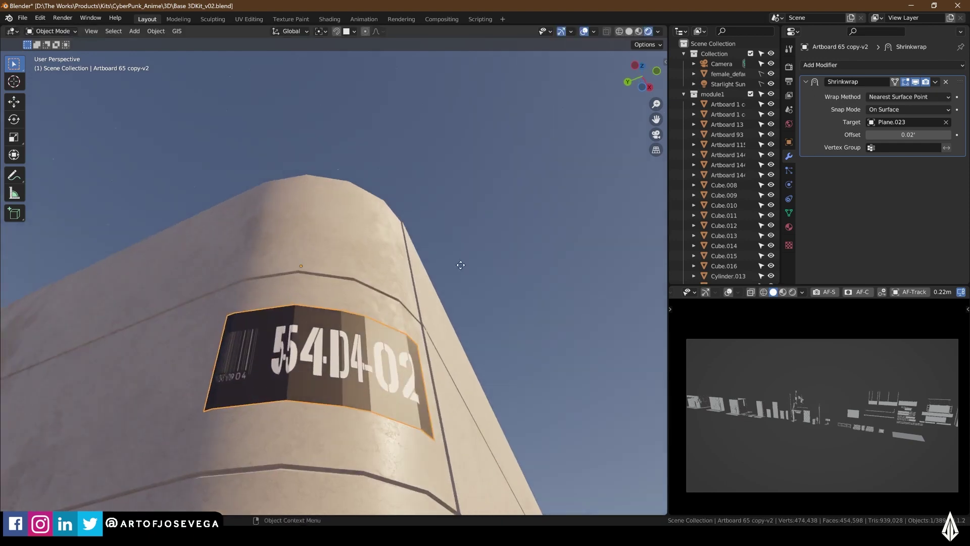
{"action": "key", "text": "g"}
{"action": "key", "text": "shift+z"}
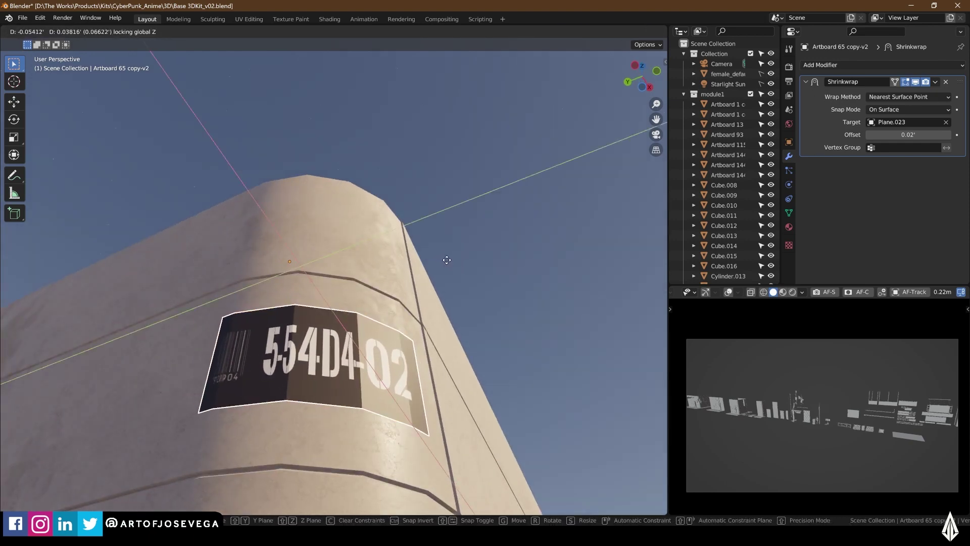
{"action": "left_click", "coordinate": [439, 261]}
Stretch the decal along its local X axis to about 1.08 times its width
{"action": "middle_click_drag", "start_coordinate": [440, 260], "coordinate": [423, 255]}
{"action": "key", "text": "s"}
{"action": "key", "text": "x"}
{"action": "key", "text": "x"}
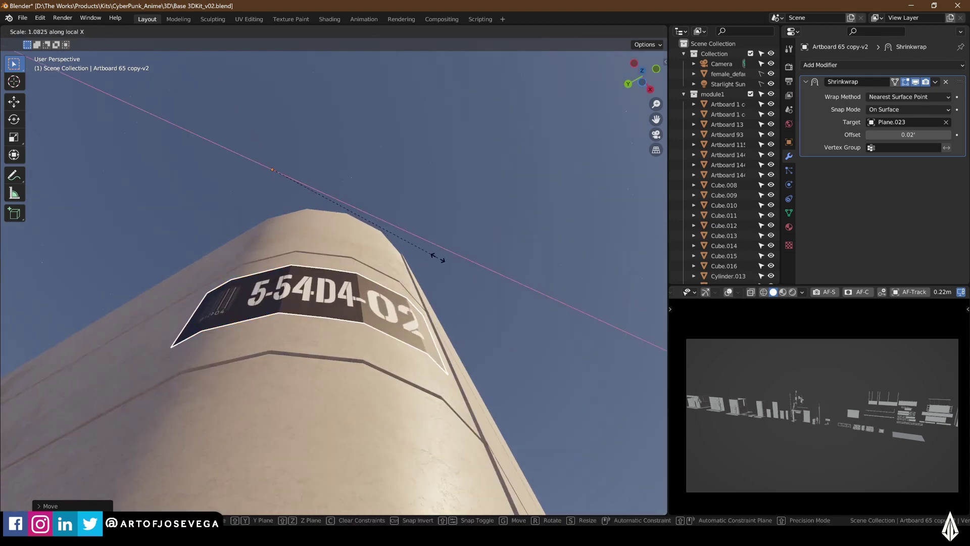
{"action": "left_click", "coordinate": [439, 257]}
Examine the wrapped decal and the wall's rounded corner from afar and close up
{"action": "middle_click_drag", "start_coordinate": [434, 302], "coordinate": [422, 352]}
{"action": "scroll", "coordinate": [417, 331], "scroll_direction": "down", "scroll_amount": 5}
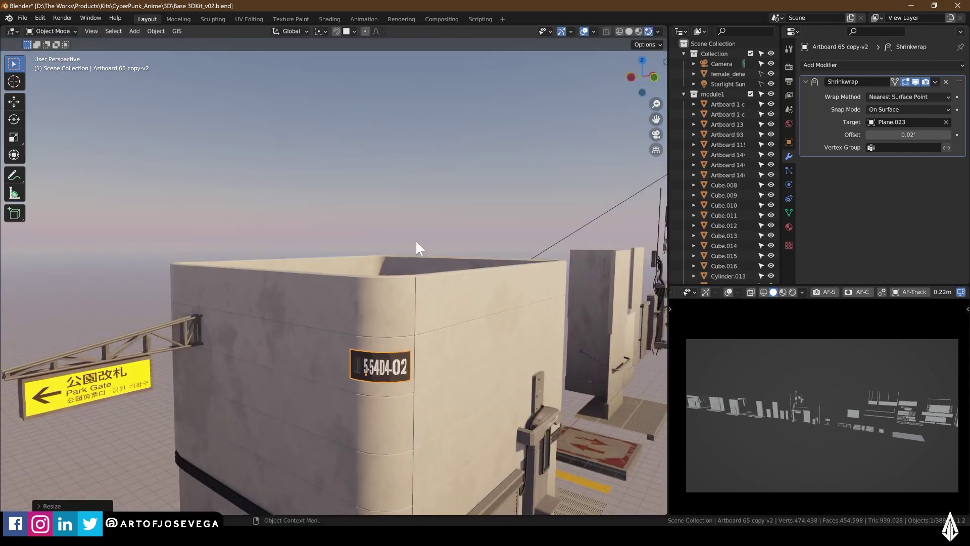
{"action": "middle_click_drag", "start_coordinate": [417, 242], "coordinate": [385, 290]}
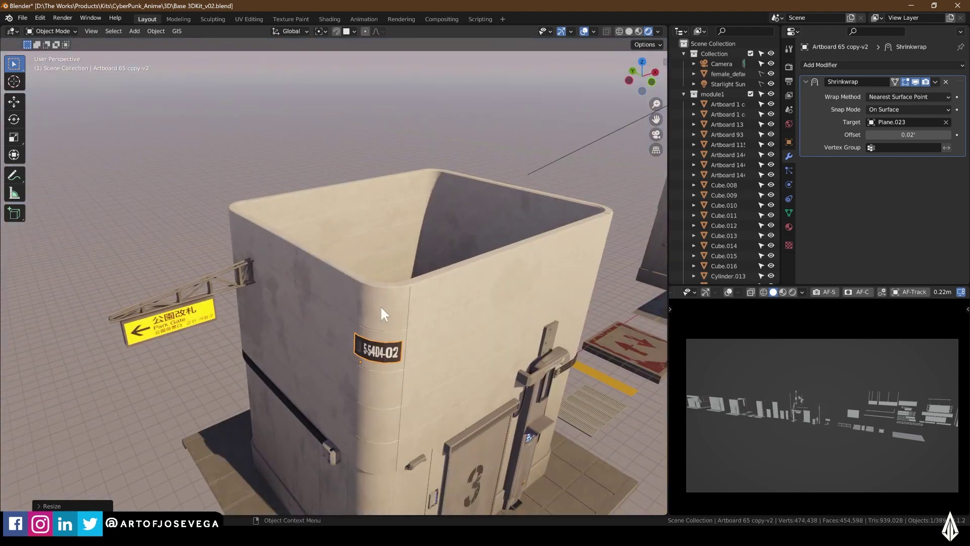
{"action": "left_click", "coordinate": [382, 304]}
{"action": "scroll", "coordinate": [382, 305], "scroll_direction": "up", "scroll_amount": 3}
{"action": "key", "text": "ctrl+Tab"}
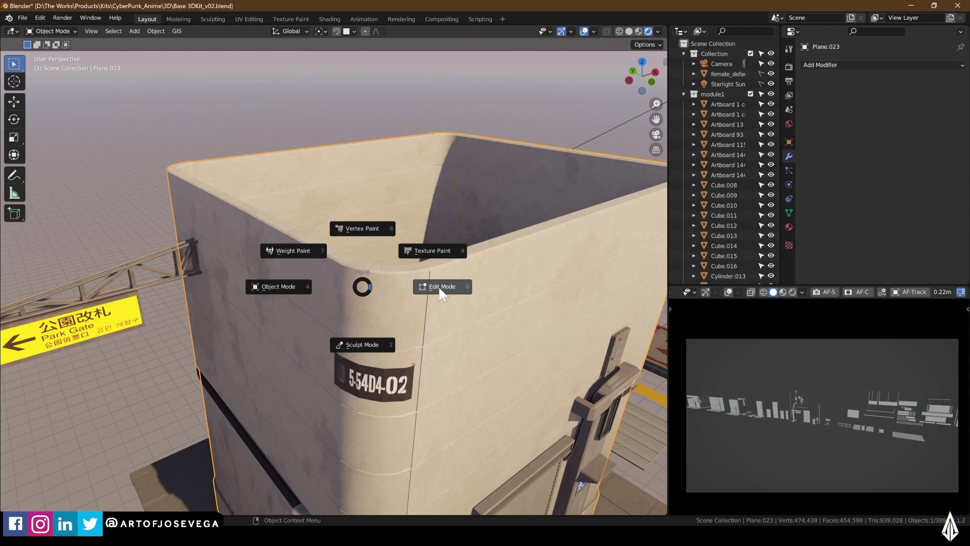
{"action": "key", "text": "Escape"}
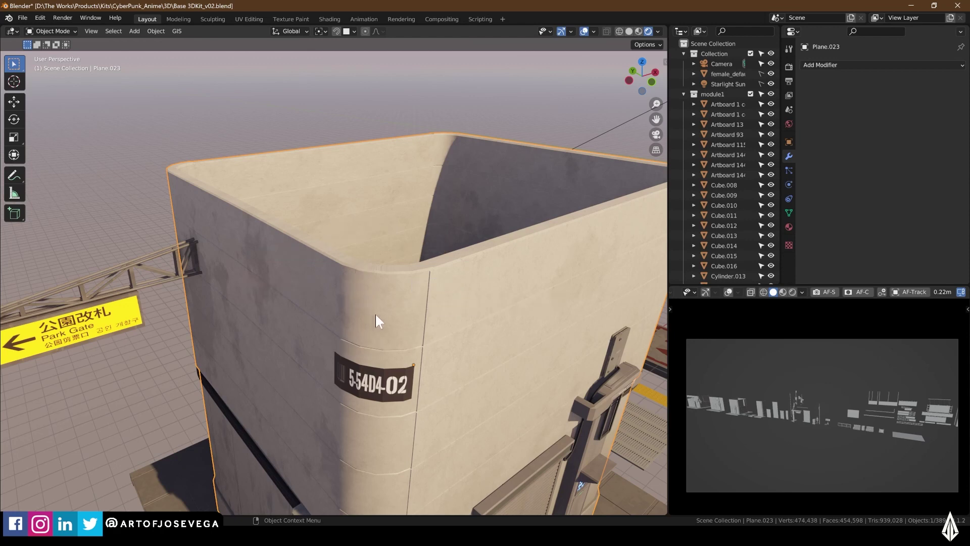
{"action": "left_click", "coordinate": [381, 390]}
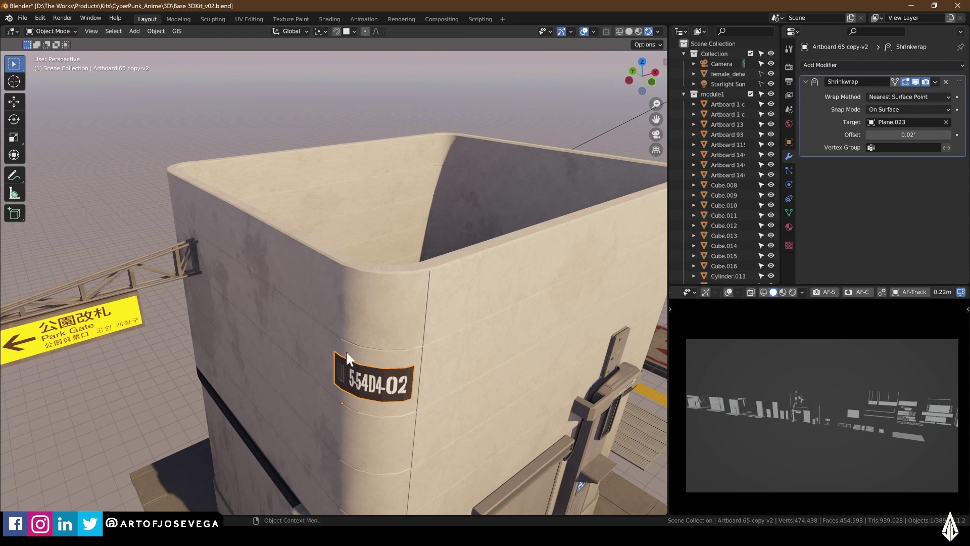
{"action": "middle_click_drag", "start_coordinate": [352, 351], "coordinate": [425, 345]}
{"action": "scroll", "coordinate": [387, 371], "scroll_direction": "up", "scroll_amount": 3}
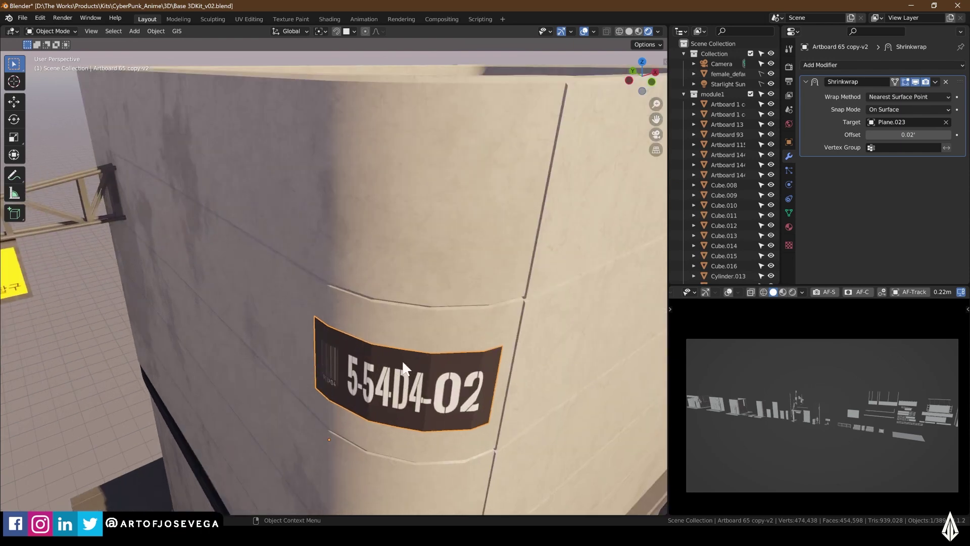
Slide the decal back onto the flat wall above the door with its height locked, and deselect it
{"action": "scroll", "coordinate": [403, 367], "scroll_direction": "down", "scroll_amount": 4}
{"action": "key", "text": "g"}
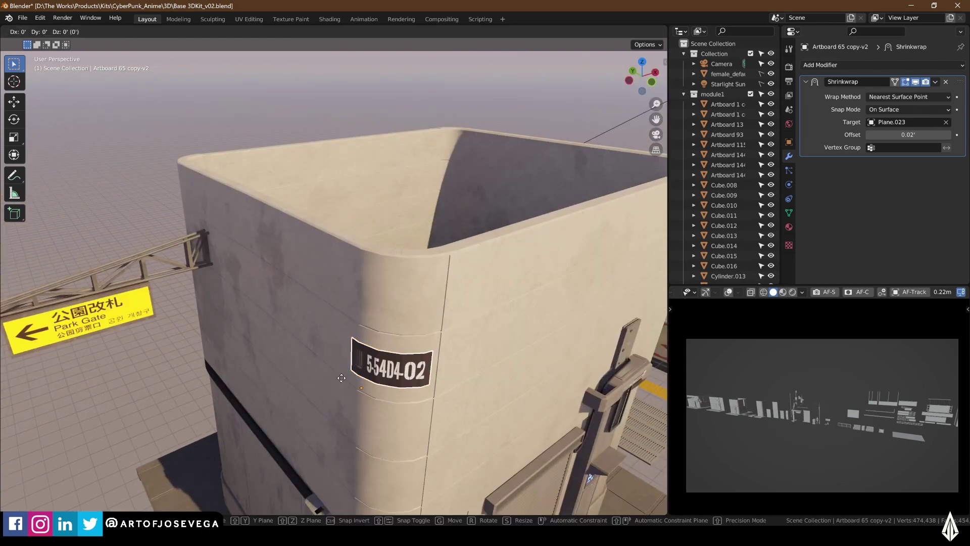
{"action": "key", "text": "shift+z"}
{"action": "left_click", "coordinate": [544, 338]}
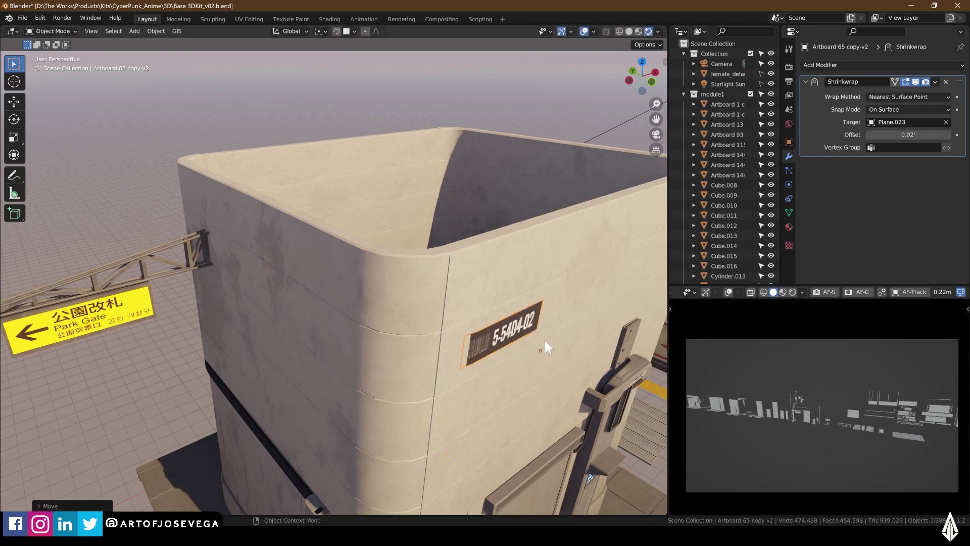
{"action": "middle_click_drag", "start_coordinate": [478, 298], "coordinate": [542, 299]}
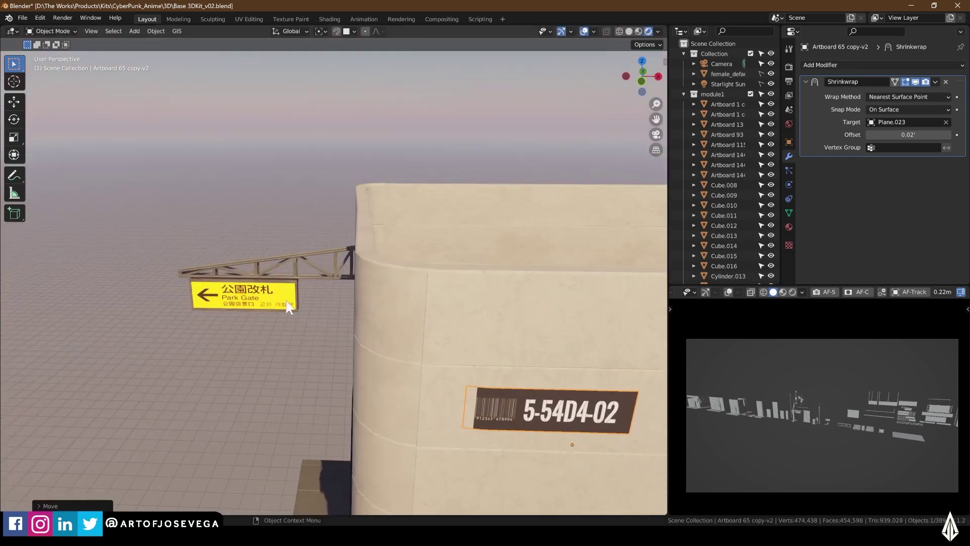
{"action": "left_click", "coordinate": [256, 371]}
{"action": "middle_click_drag", "start_coordinate": [256, 371], "coordinate": [372, 338]}
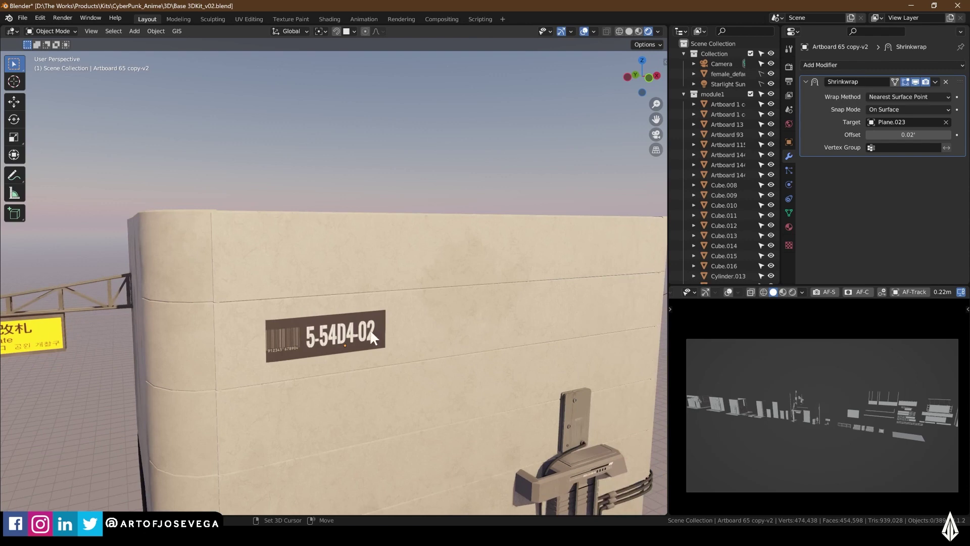
Survey the row of kit modules, from the wall panels and equipment back to the decorated door modules
{"action": "scroll", "coordinate": [371, 331], "scroll_direction": "down", "scroll_amount": 5}
{"action": "middle_click_drag", "start_coordinate": [490, 352], "coordinate": [370, 343], "text": "shift"}
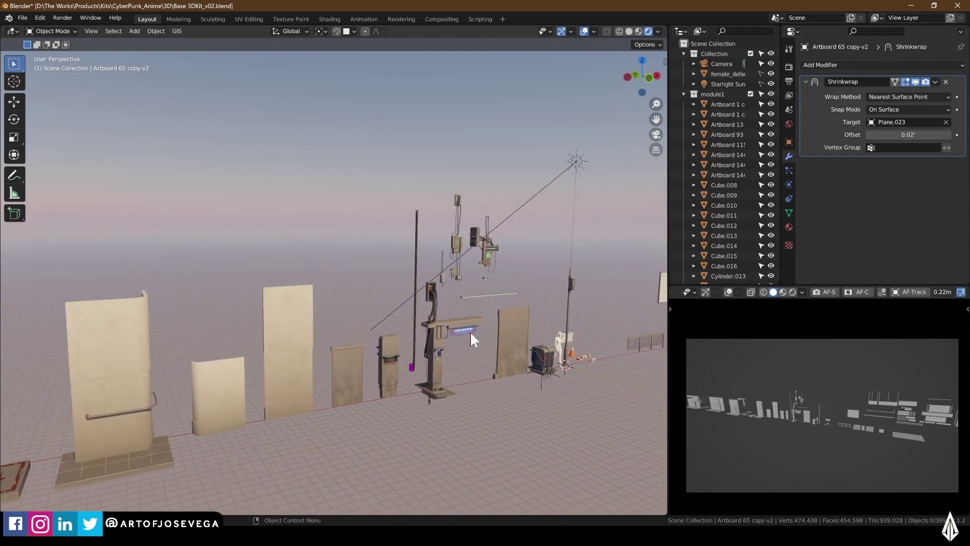
{"action": "scroll", "coordinate": [469, 332], "scroll_direction": "up", "scroll_amount": 5}
{"action": "middle_click_drag", "start_coordinate": [468, 332], "coordinate": [356, 284], "text": "shift"}
{"action": "scroll", "coordinate": [323, 281], "scroll_direction": "up", "scroll_amount": 1}
{"action": "middle_click_drag", "start_coordinate": [283, 281], "coordinate": [369, 342], "text": "shift"}
{"action": "scroll", "coordinate": [356, 311], "scroll_direction": "down", "scroll_amount": 3}
{"action": "scroll", "coordinate": [286, 350], "scroll_direction": "down", "scroll_amount": 4}
{"action": "middle_click_drag", "start_coordinate": [30, 348], "coordinate": [246, 313], "text": "shift"}
{"action": "scroll", "coordinate": [389, 318], "scroll_direction": "down", "scroll_amount": 3}
{"action": "scroll", "coordinate": [389, 318], "scroll_direction": "up", "scroll_amount": 5}
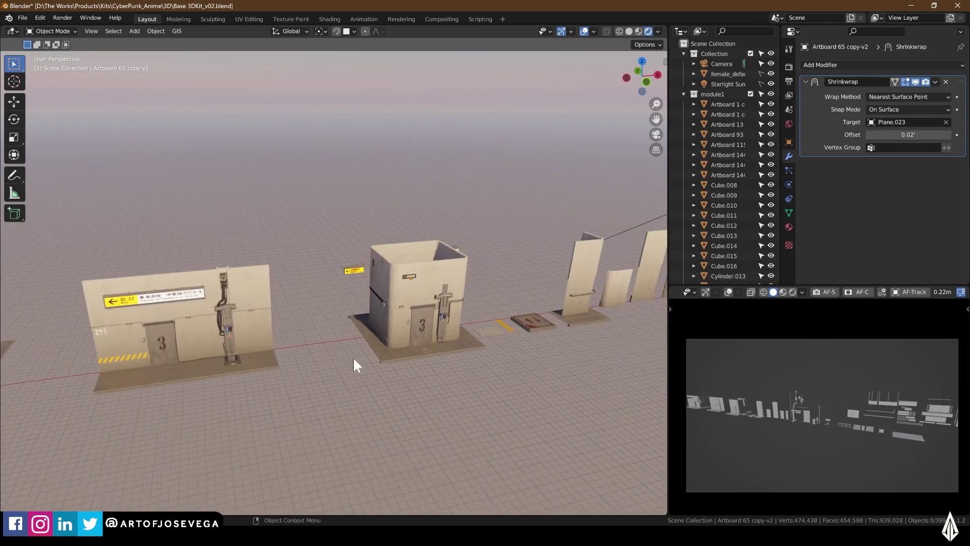
Switch to a new Blender window and delete the default object at the scene origin
{"action": "key", "text": "alt+Tab"}
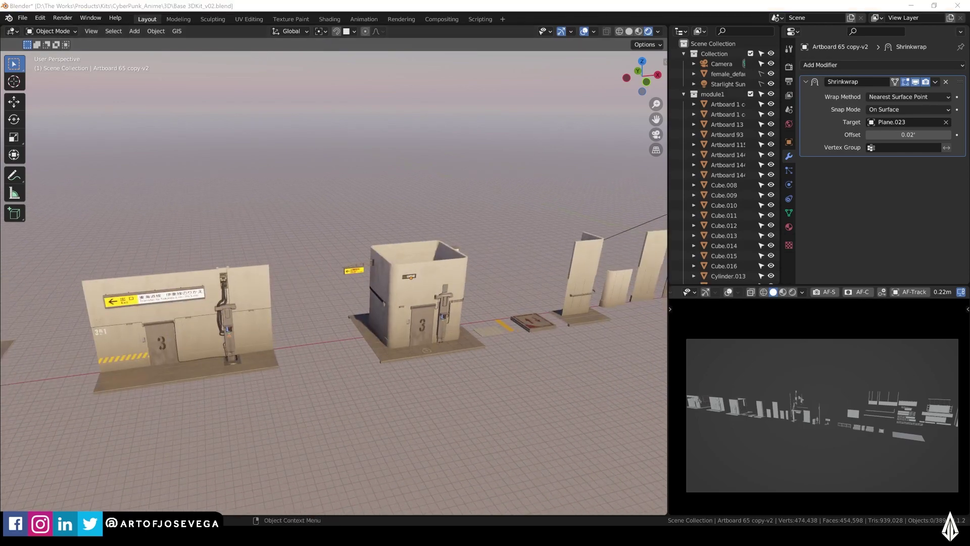
{"action": "left_click", "coordinate": [332, 499]}
{"action": "left_click_drag", "start_coordinate": [341, 266], "coordinate": [406, 347]}
{"action": "key", "text": "x"}
{"action": "left_click", "coordinate": [371, 307]}
{"action": "scroll", "coordinate": [332, 318], "scroll_direction": "up", "scroll_amount": 2}
{"action": "middle_click_drag", "start_coordinate": [333, 321], "coordinate": [423, 379]}
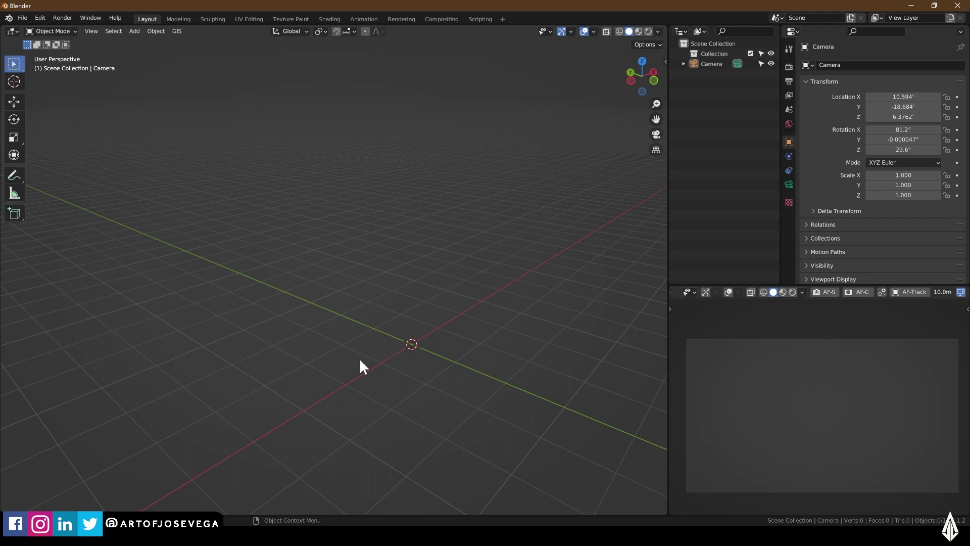
Switch to File Explorer, look over the Decals images and copy the folder path D:\The Works\Products\Kits\CyberPunk_Anime\Textures\Decals
{"action": "key", "text": "alt+Tab"}
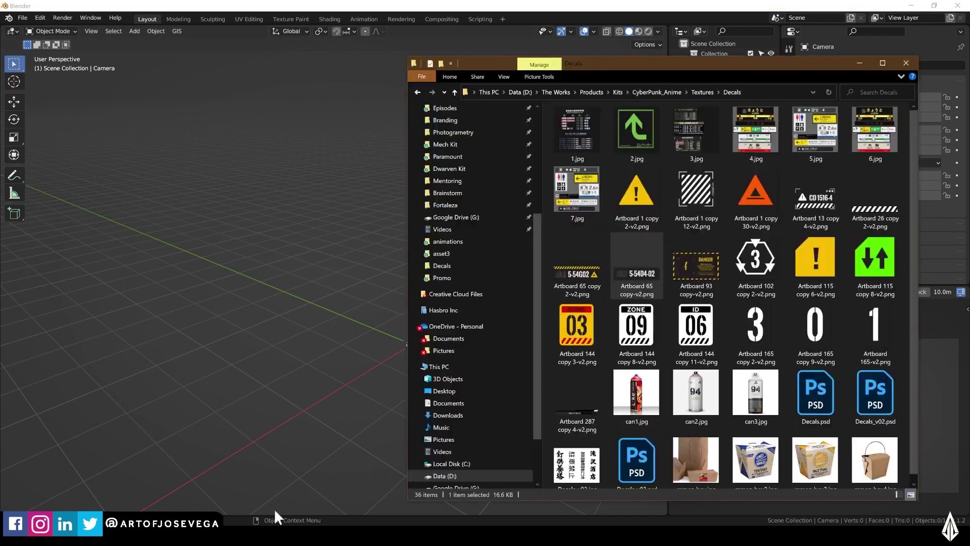
{"action": "left_click_drag", "start_coordinate": [914, 245], "coordinate": [908, 200]}
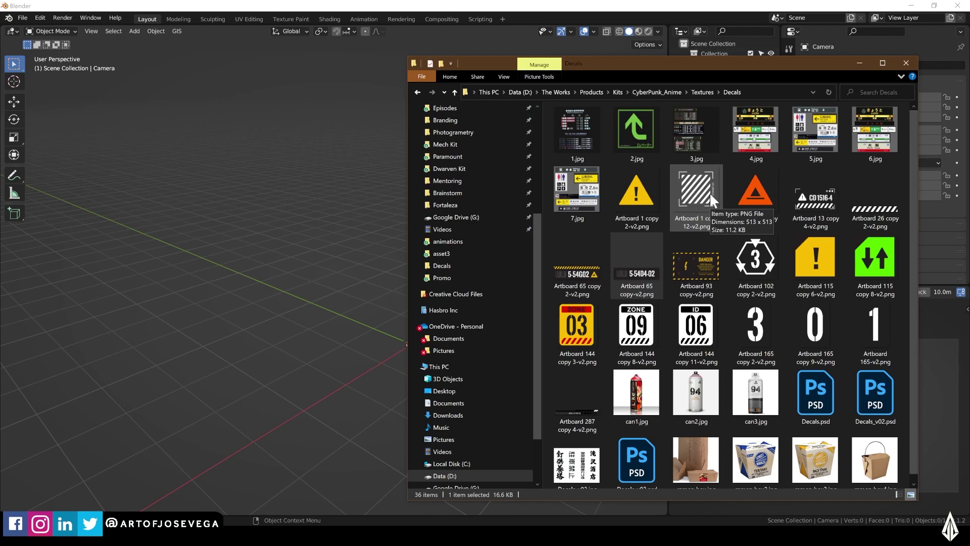
{"action": "left_click", "coordinate": [565, 285]}
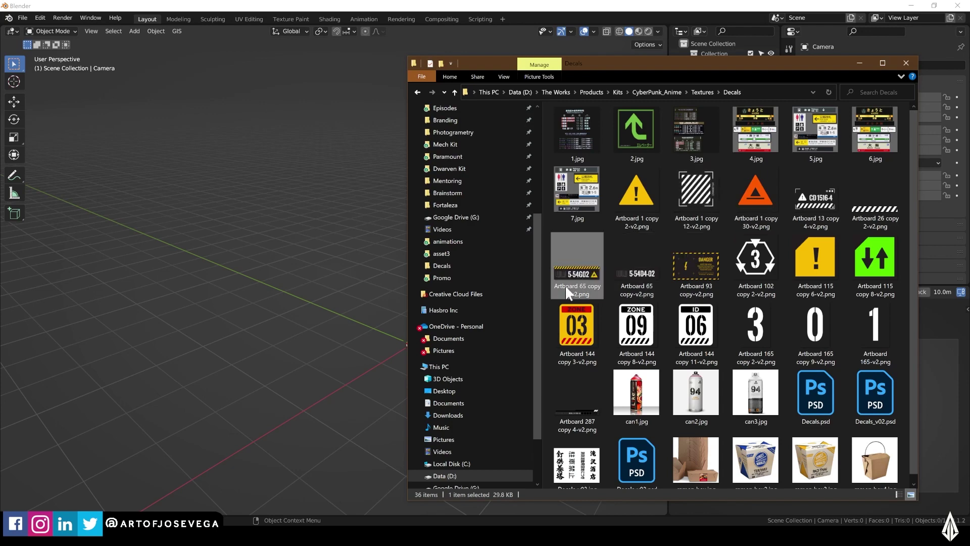
{"action": "key", "text": "alt+d"}
{"action": "key", "text": "ctrl+c"}
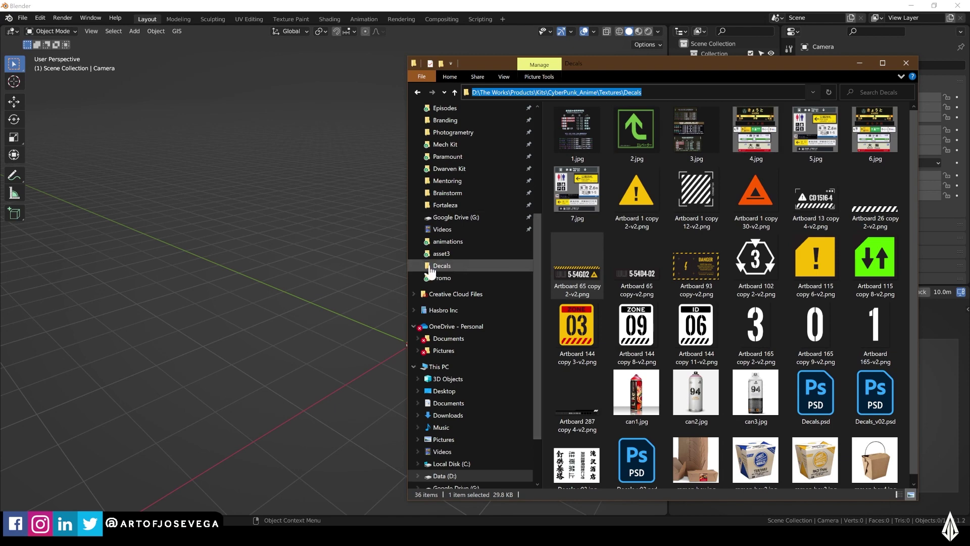
Switch back to Blender and import Artboard 65 copy 2-v2.png as an image plane from D:\The Works\Products\Kits\CyberPunk_Anime\Textures\Decals
{"action": "left_click", "coordinate": [350, 5]}
{"action": "key", "text": "shift+a"}
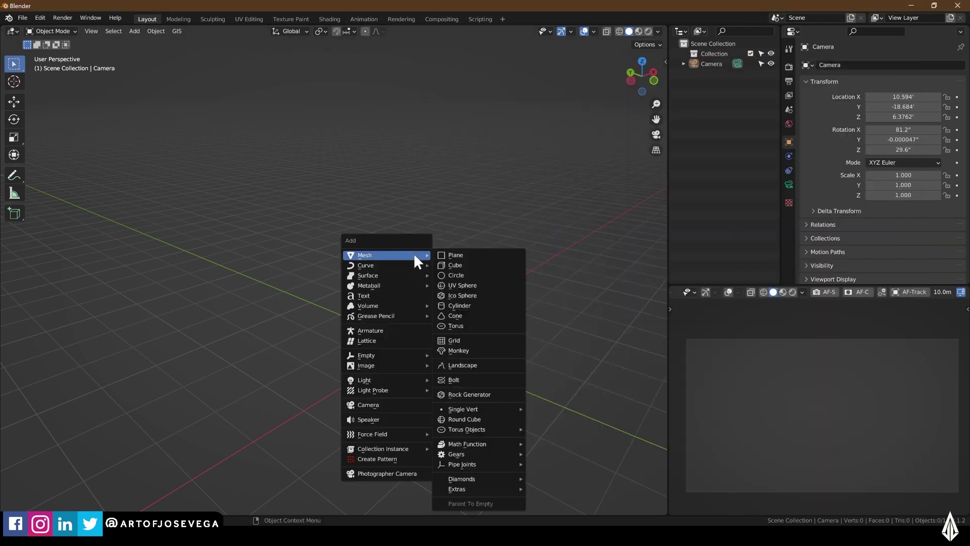
{"action": "mouse_move", "coordinate": [411, 363]}
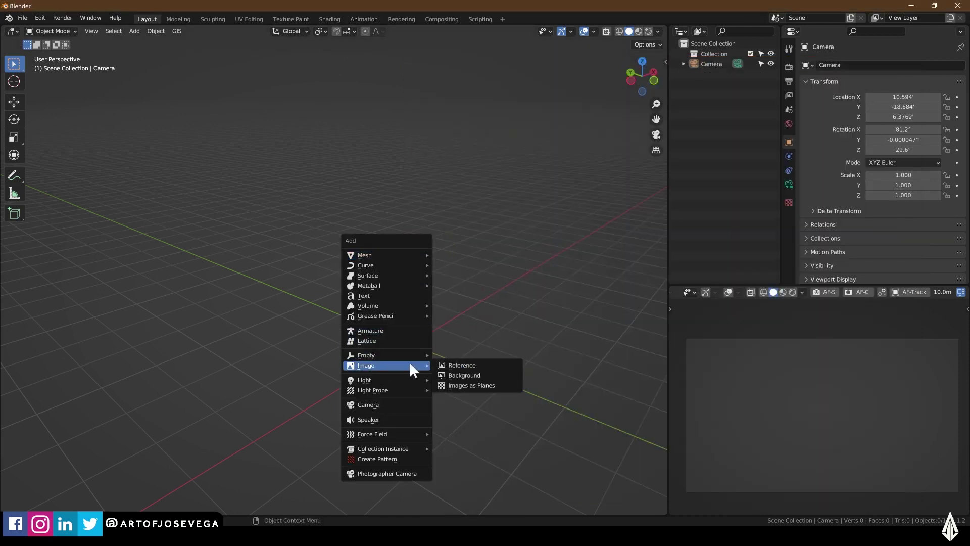
{"action": "left_click", "coordinate": [467, 384]}
{"action": "left_click", "coordinate": [231, 140]}
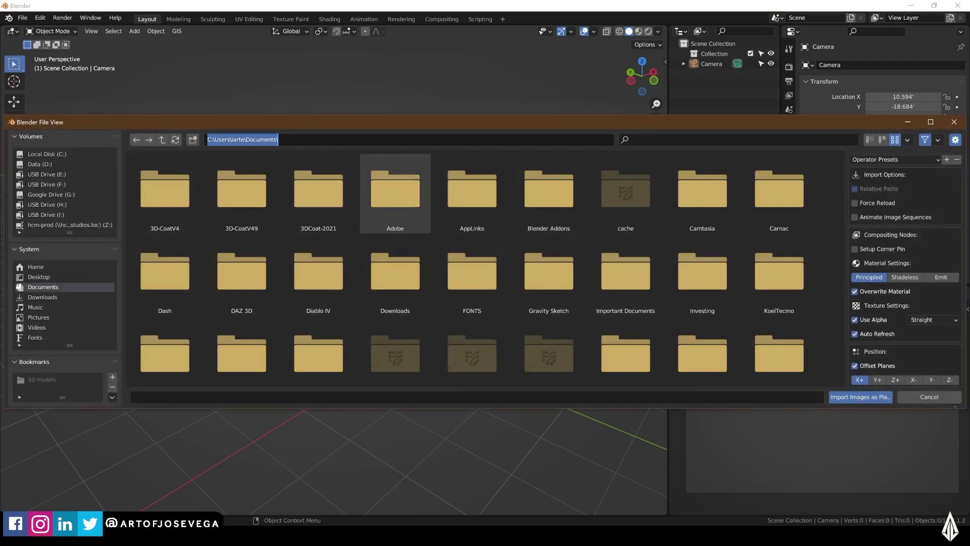
{"action": "key", "text": "ctrl+v"}
{"action": "key", "text": "Return"}
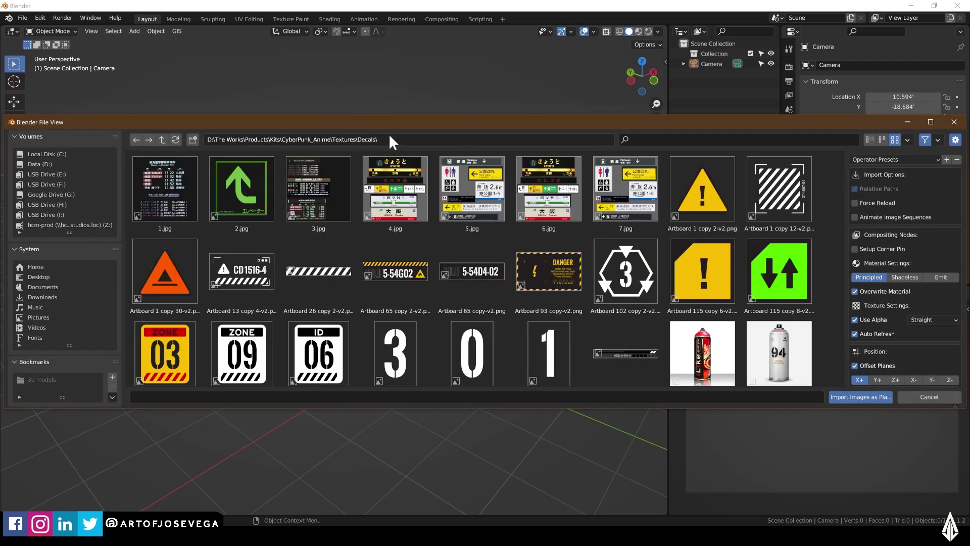
{"action": "left_click", "coordinate": [395, 273]}
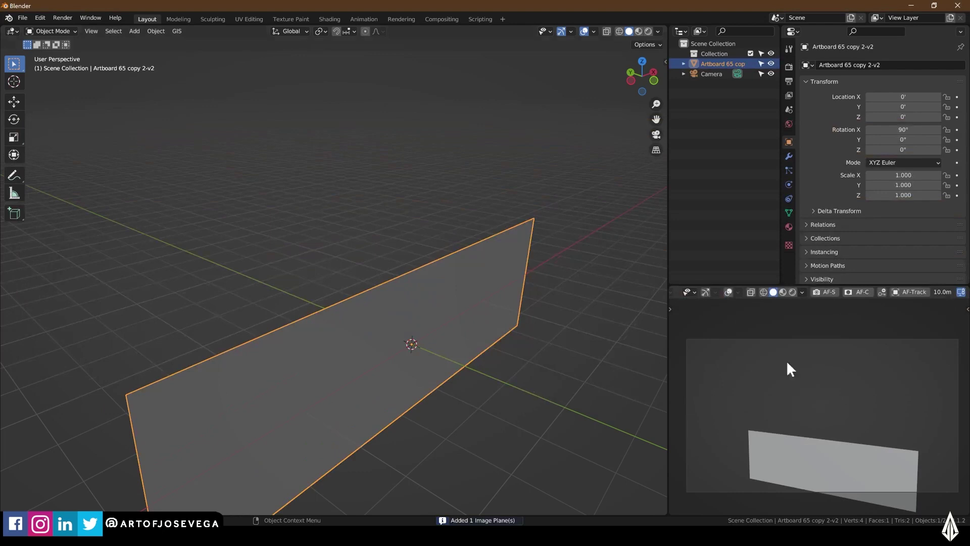
Orbit to a clearer view of the imported decal plane and display the main viewport in rendered shading
{"action": "middle_click_drag", "start_coordinate": [530, 295], "coordinate": [504, 294]}
{"action": "middle_click_drag", "start_coordinate": [516, 236], "coordinate": [518, 207], "text": "shift"}
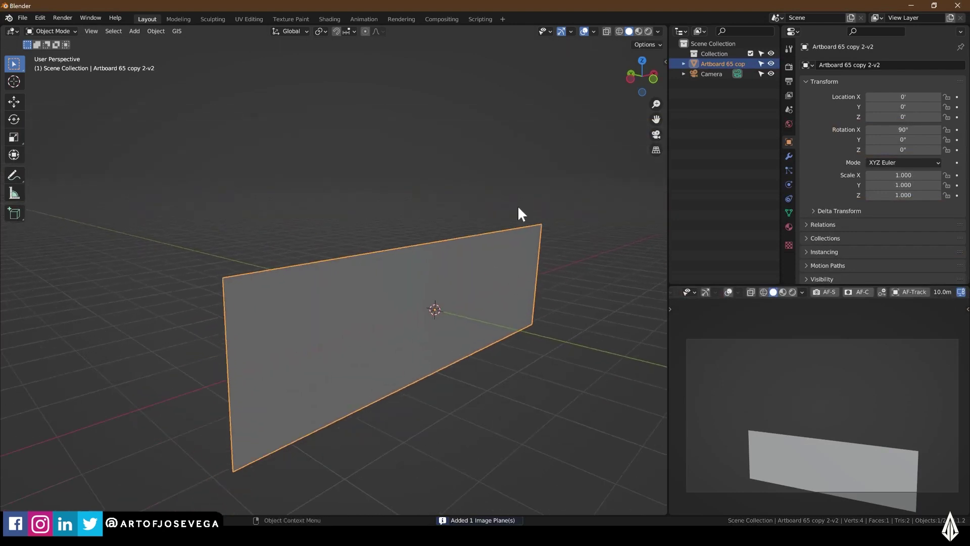
{"action": "left_click", "coordinate": [647, 31]}
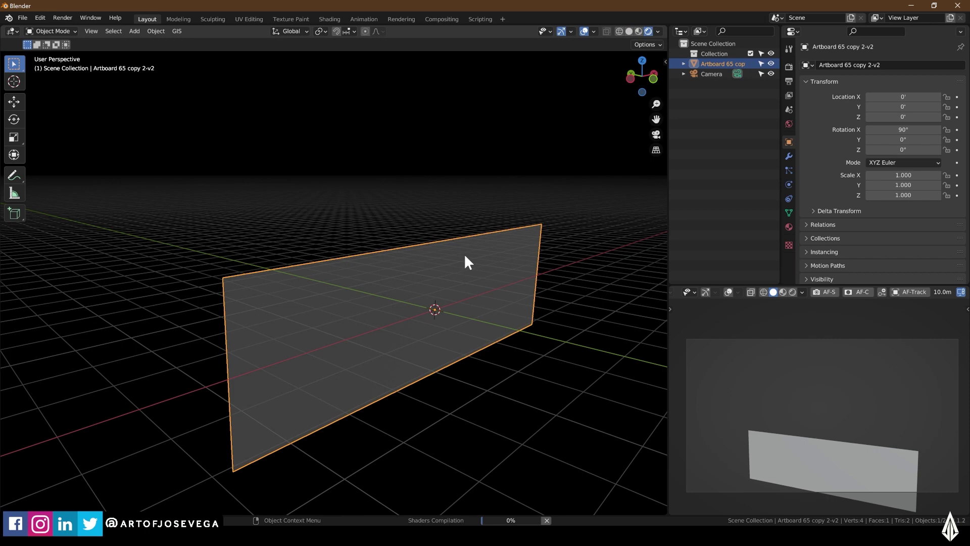
Enable Physical Atmosphere and light the decal with the sun at 58.9° azimuth and 130° elevation
{"action": "key", "text": "n"}
{"action": "left_click", "coordinate": [661, 177]}
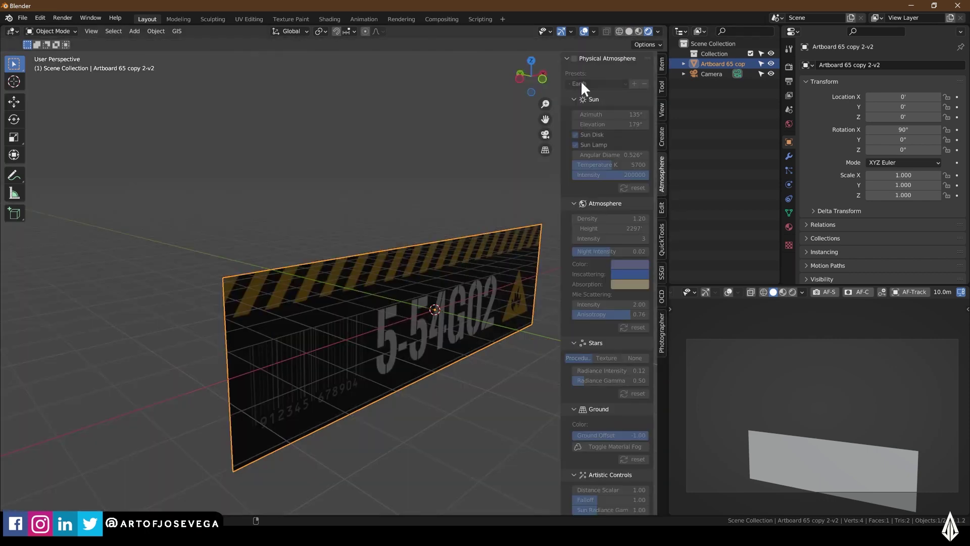
{"action": "left_click", "coordinate": [574, 59]}
{"action": "left_click_drag", "start_coordinate": [610, 125], "coordinate": [581, 114]}
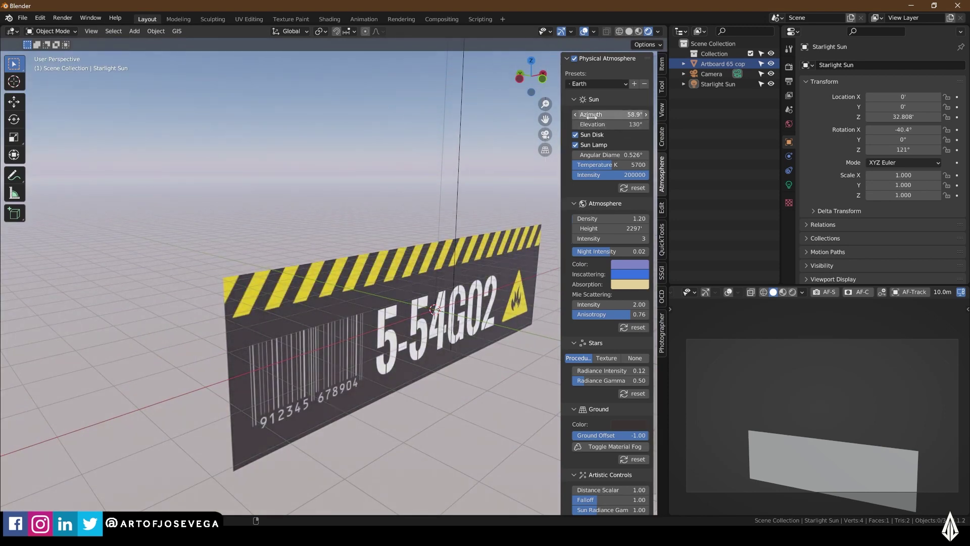
{"action": "key", "text": "n"}
{"action": "middle_click_drag", "start_coordinate": [477, 215], "coordinate": [447, 223]}
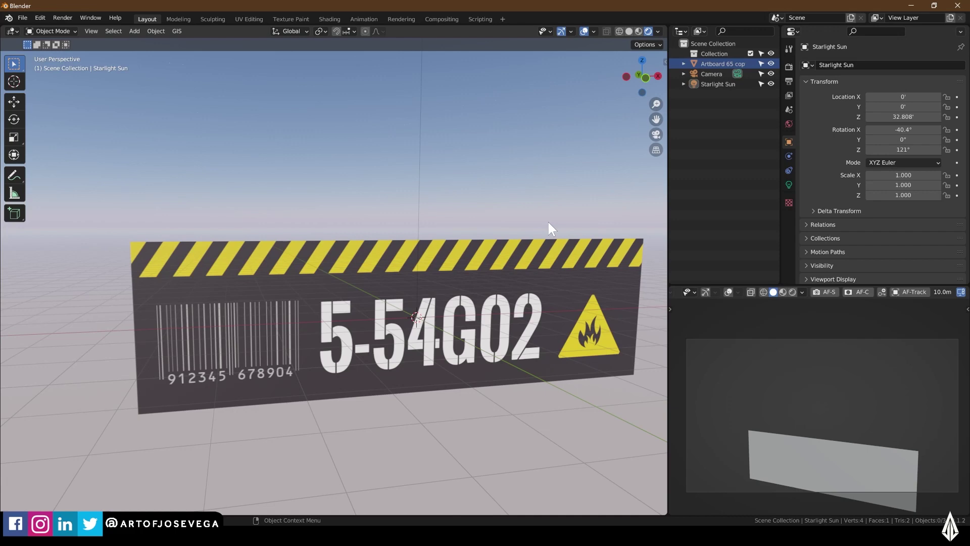
Display the camera viewport in rendered shading and reframe the decal plane in it
{"action": "left_click", "coordinate": [791, 291]}
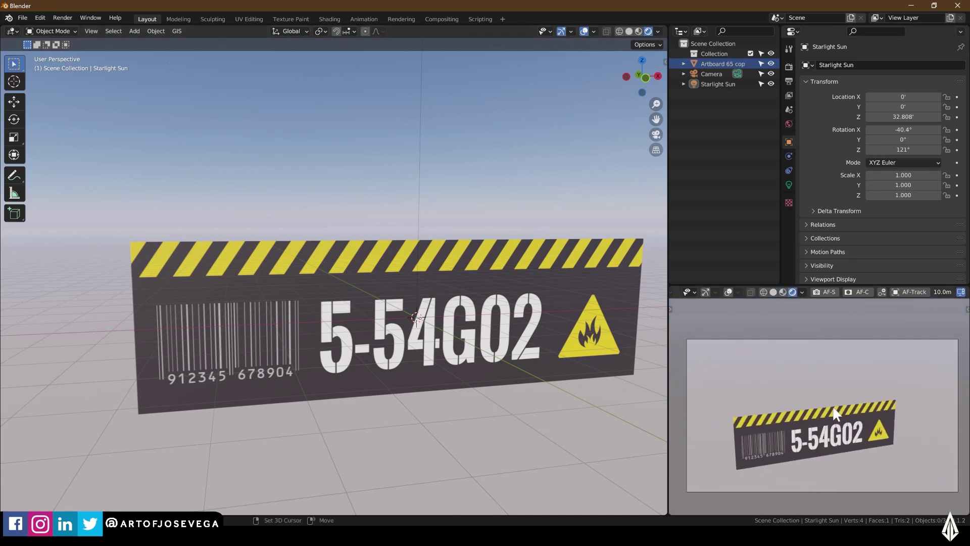
{"action": "mouse_move", "coordinate": [832, 405]}
{"action": "middle_mouse_down"}
{"action": "mouse_move", "coordinate": [850, 396]}
{"action": "mouse_move", "coordinate": [841, 390]}
{"action": "middle_mouse_up"}
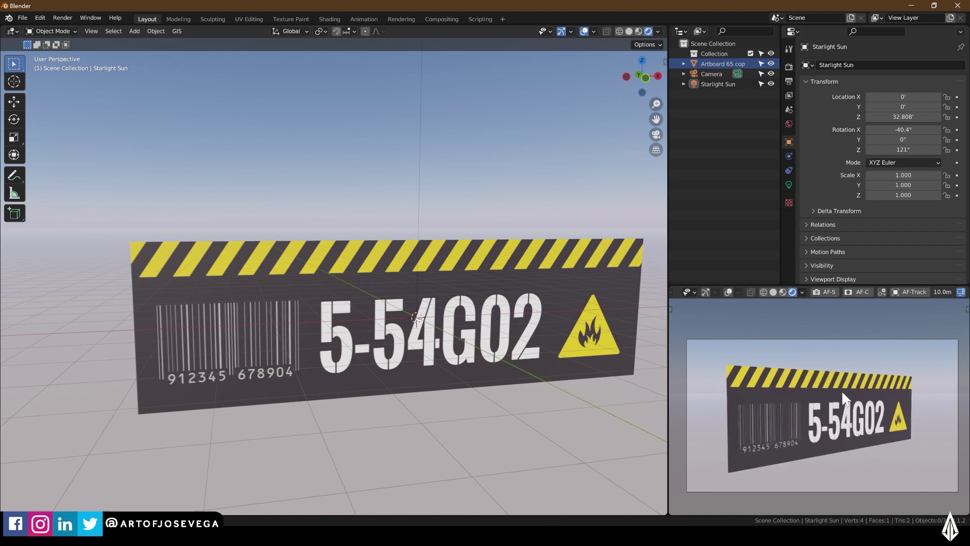
{"action": "middle_click_drag", "start_coordinate": [493, 298], "coordinate": [467, 316]}
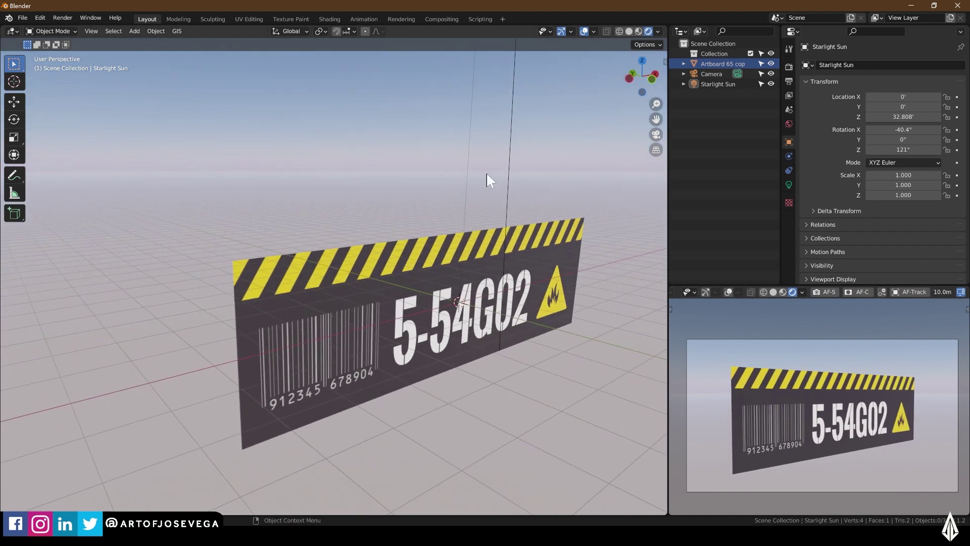
Set the main viewport to Material Preview shading with Scene Lights and Scene World enabled
{"action": "left_click", "coordinate": [639, 30]}
{"action": "middle_click_drag", "start_coordinate": [520, 199], "coordinate": [491, 206]}
{"action": "left_click", "coordinate": [658, 31]}
{"action": "left_click", "coordinate": [600, 83]}
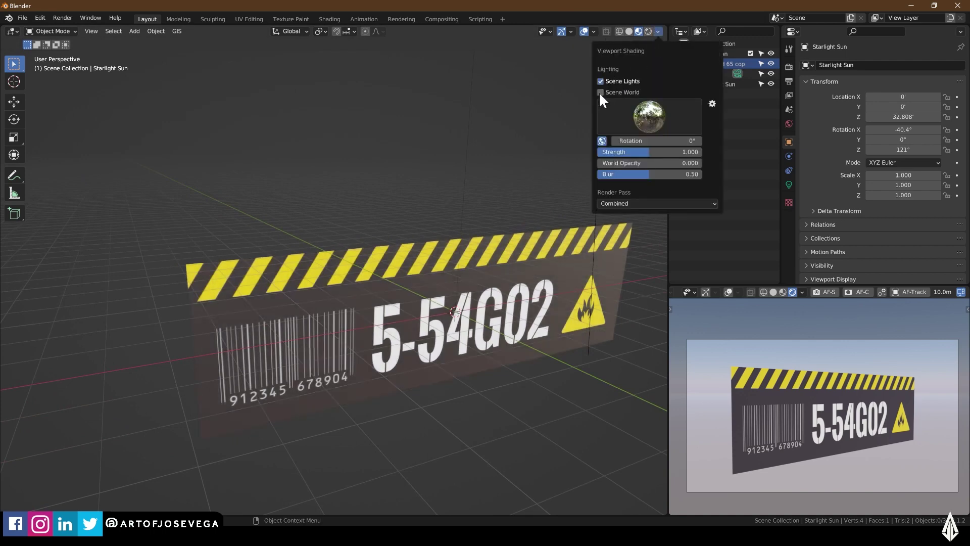
{"action": "left_click", "coordinate": [599, 93]}
Set the scene's render engine to Cycles
{"action": "left_click", "coordinate": [789, 66]}
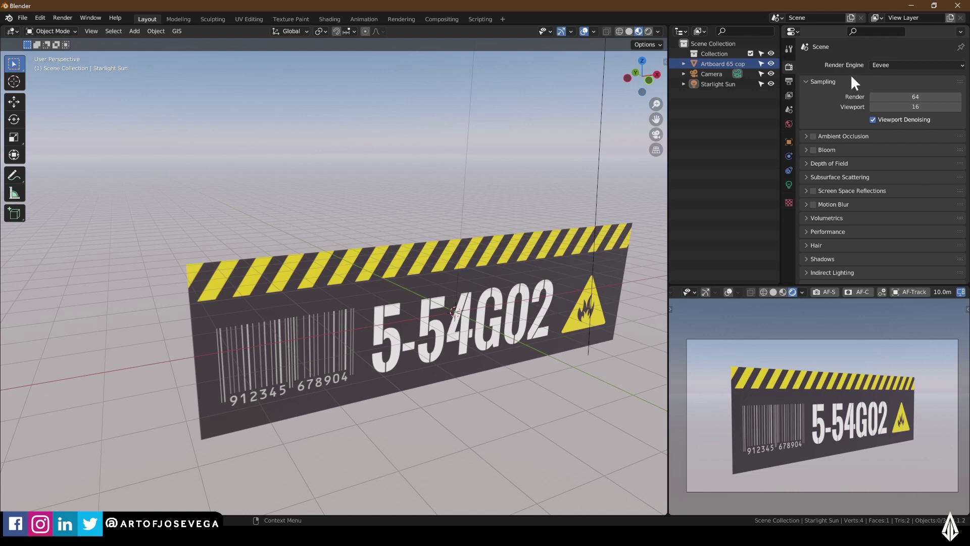
{"action": "left_click", "coordinate": [883, 64]}
{"action": "left_click", "coordinate": [887, 98]}
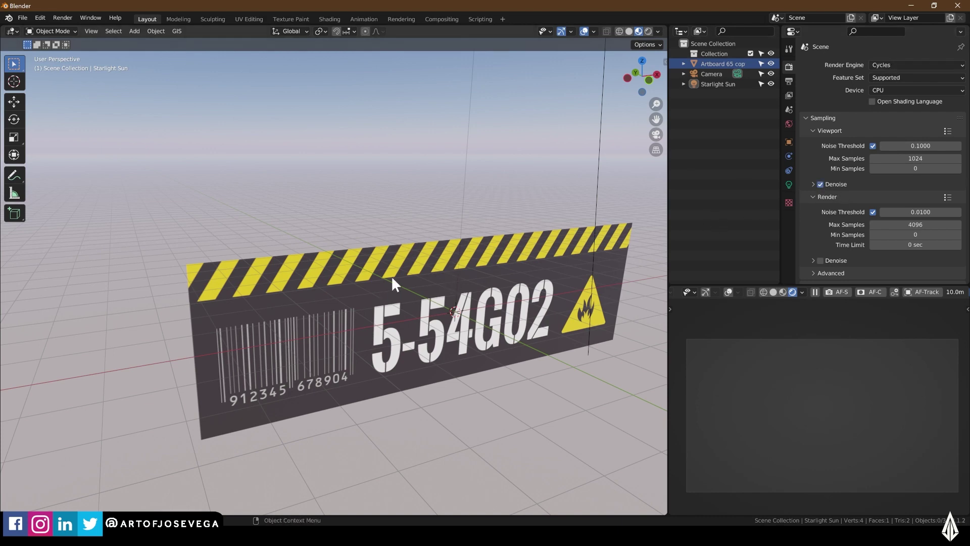
Split the main viewport vertically, turn the new area into a Shader Editor and hide its sidebar
{"action": "middle_click_drag", "start_coordinate": [391, 275], "coordinate": [412, 290]}
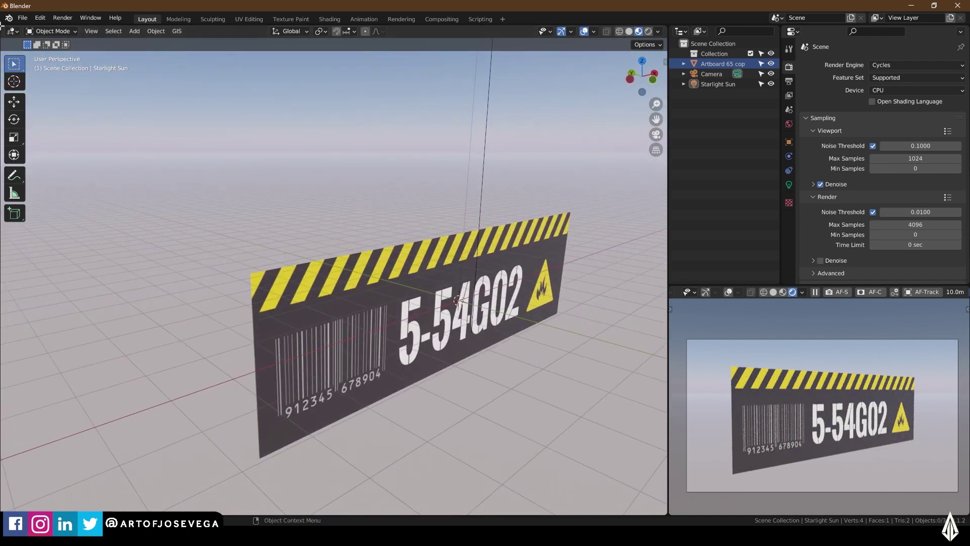
{"action": "left_click", "coordinate": [303, 51]}
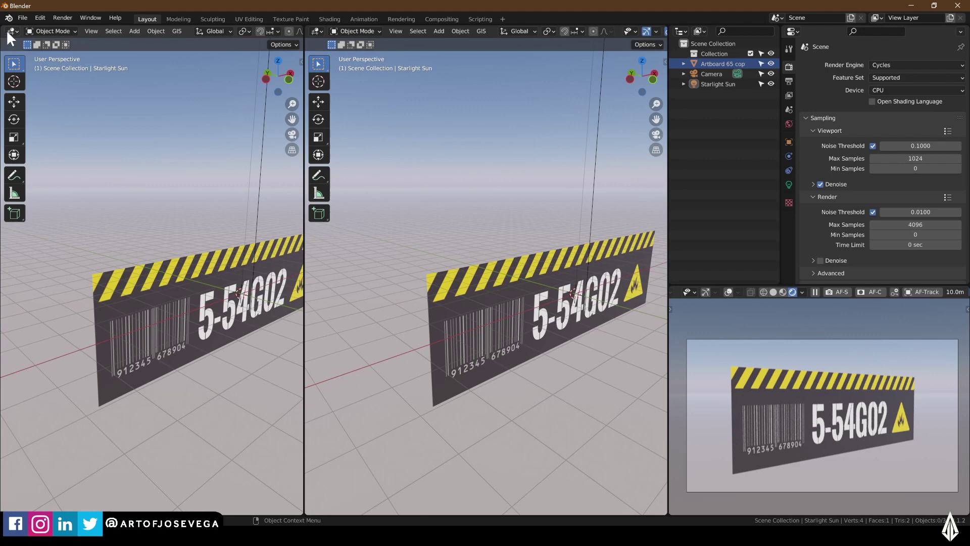
{"action": "left_click", "coordinate": [11, 30]}
{"action": "left_click", "coordinate": [34, 125]}
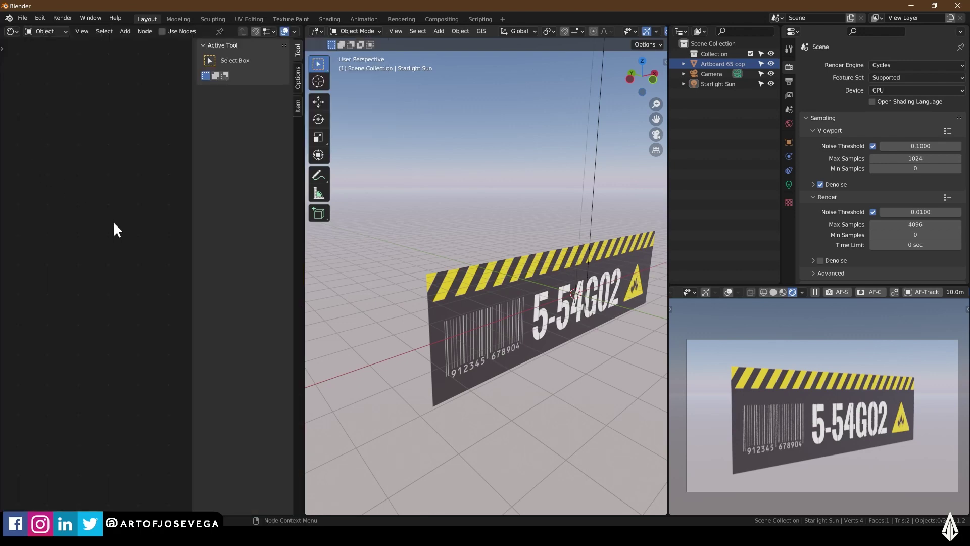
{"action": "key", "text": "n"}
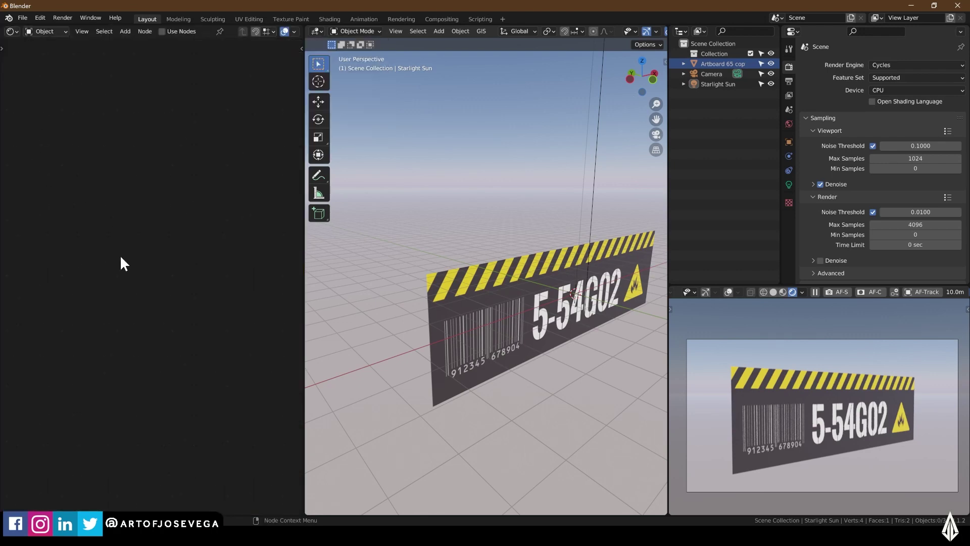
Select the decal plane and move its image texture node clear of the Principled BSDF node
{"action": "left_click", "coordinate": [457, 294]}
{"action": "scroll", "coordinate": [114, 260], "scroll_direction": "up", "scroll_amount": 2}
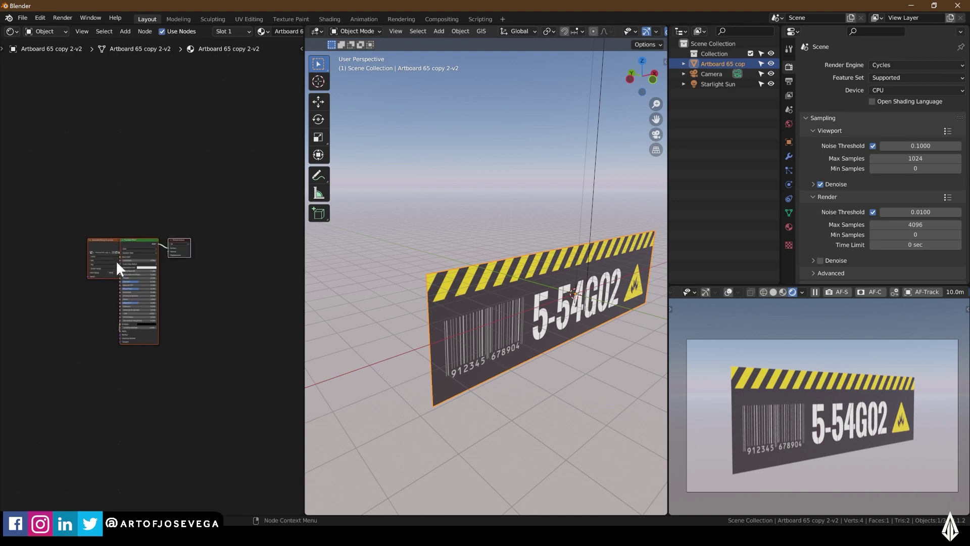
{"action": "left_click_drag", "start_coordinate": [110, 237], "coordinate": [54, 292]}
{"action": "middle_click_drag", "start_coordinate": [104, 269], "coordinate": [115, 225]}
{"action": "scroll", "coordinate": [148, 253], "scroll_direction": "up", "scroll_amount": 1}
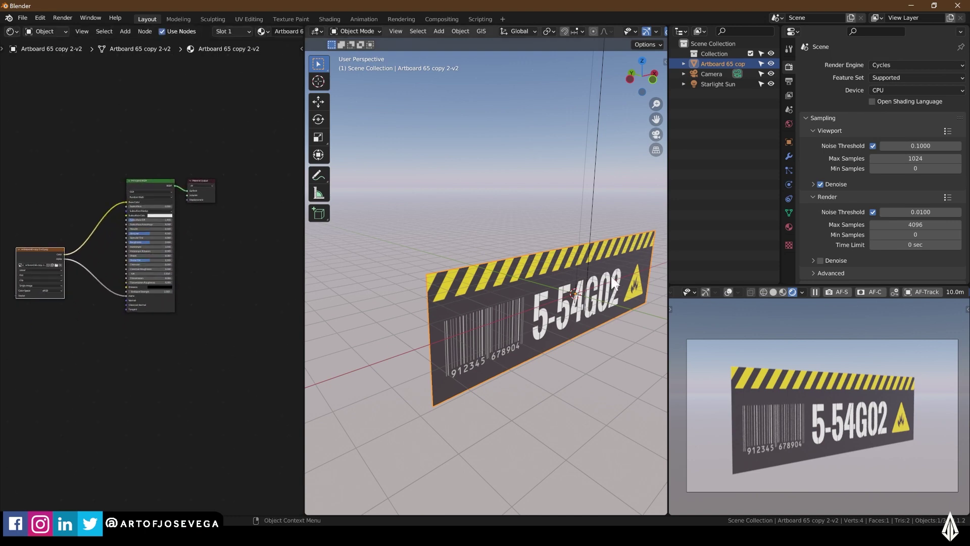
Examine the decal plane in the 3D viewport up close and from several angles
{"action": "scroll", "coordinate": [610, 265], "scroll_direction": "up", "scroll_amount": 2}
{"action": "scroll", "coordinate": [525, 239], "scroll_direction": "up", "scroll_amount": 3}
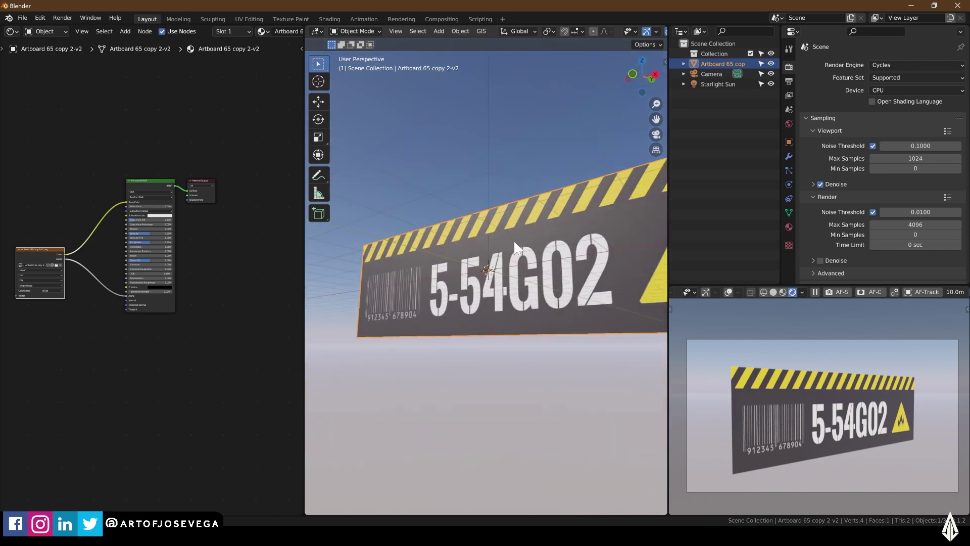
{"action": "middle_click_drag", "start_coordinate": [515, 248], "coordinate": [591, 265]}
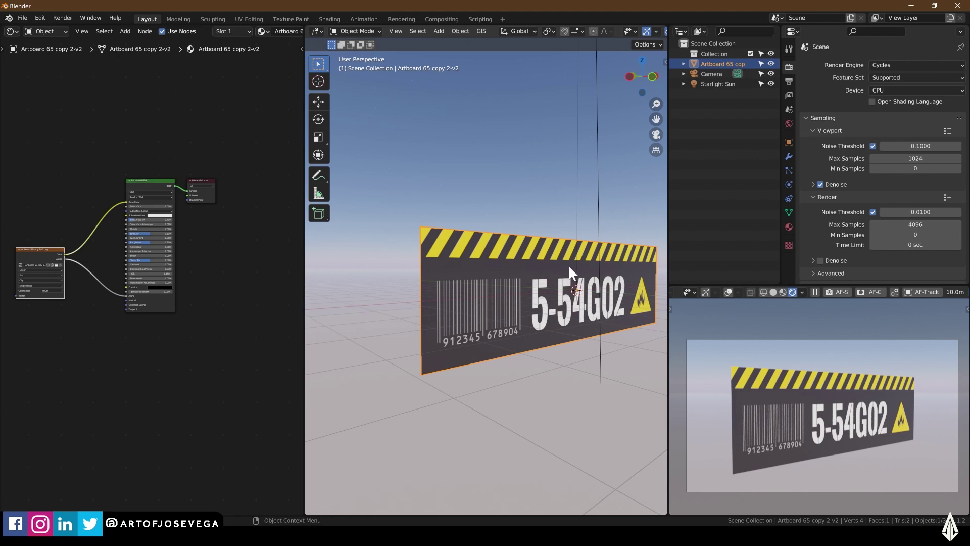
{"action": "scroll", "coordinate": [595, 264], "scroll_direction": "up", "scroll_amount": 2}
{"action": "middle_click_drag", "start_coordinate": [595, 265], "coordinate": [619, 283]}
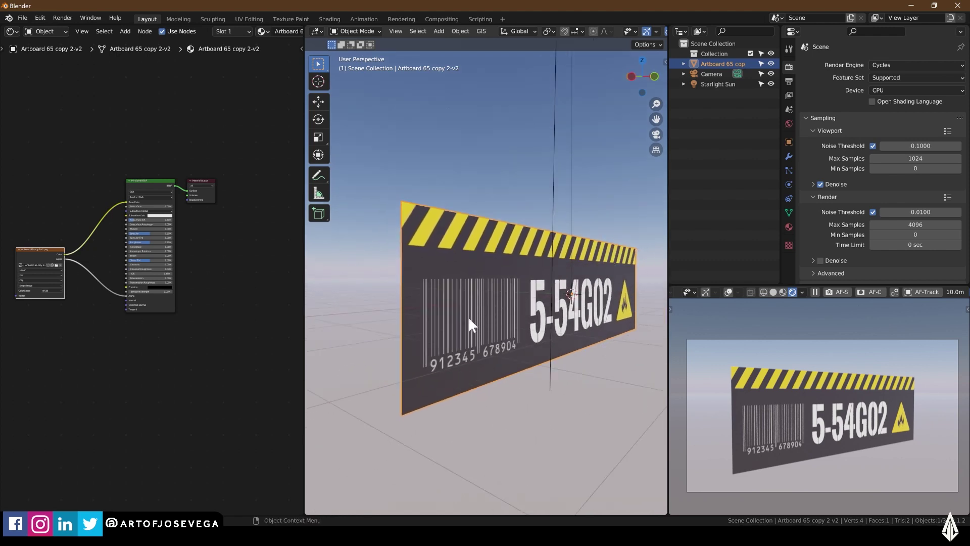
{"action": "middle_click_drag", "start_coordinate": [529, 306], "coordinate": [486, 314]}
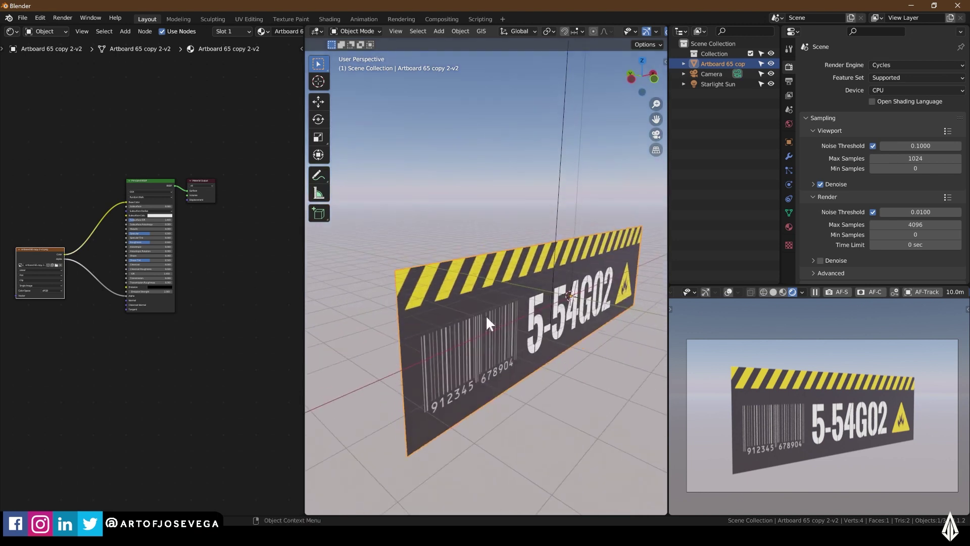
Move the image texture and Principled BSDF nodes together away from the Material Output to make room
{"action": "middle_click_drag", "start_coordinate": [200, 227], "coordinate": [223, 238]}
{"action": "left_click_drag", "start_coordinate": [43, 215], "coordinate": [182, 408]}
{"action": "key", "text": "g"}
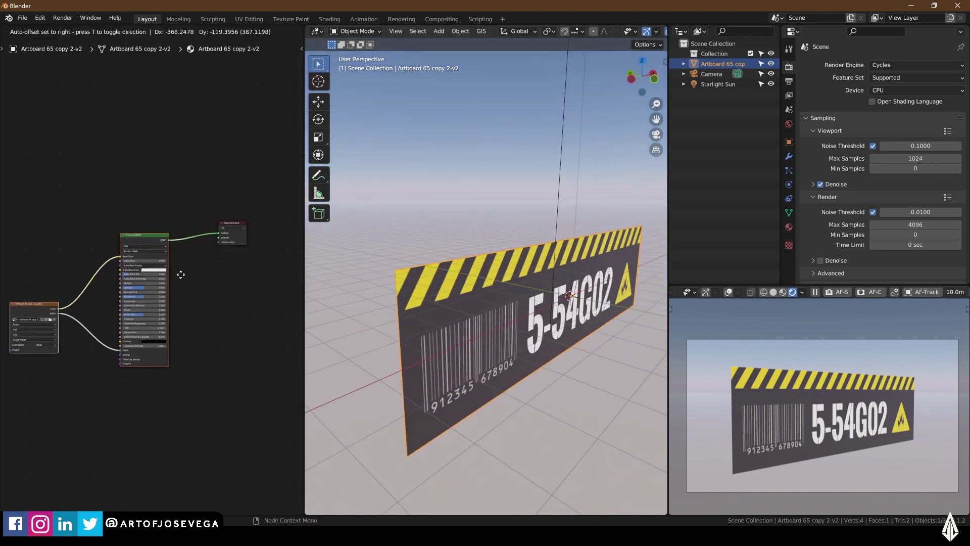
{"action": "left_click", "coordinate": [174, 279]}
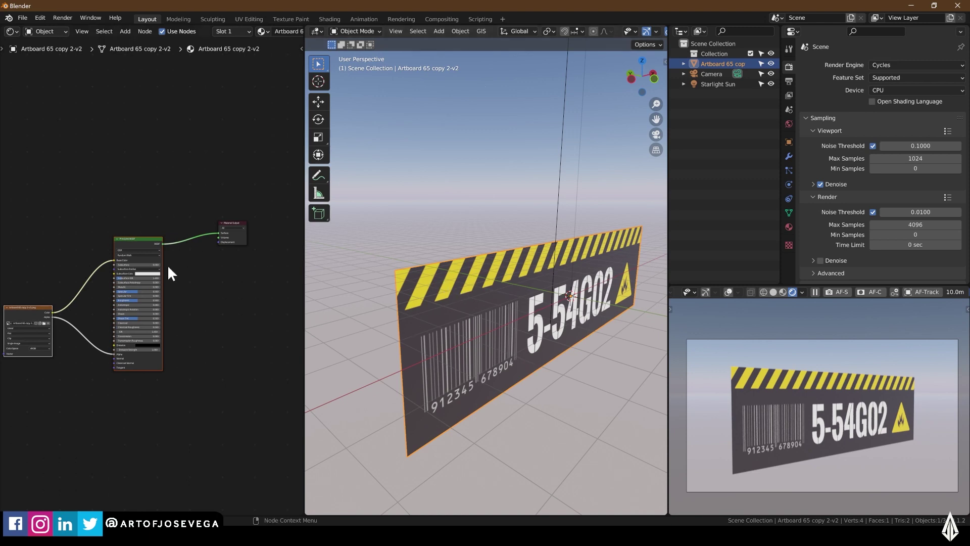
Add a Transparent BSDF node above the Principled BSDF in the decal material
{"action": "mouse_move", "coordinate": [194, 254]}
{"action": "middle_mouse_down"}
{"action": "mouse_move", "coordinate": [217, 257]}
{"action": "mouse_move", "coordinate": [200, 258]}
{"action": "mouse_move", "coordinate": [199, 273]}
{"action": "middle_mouse_up"}
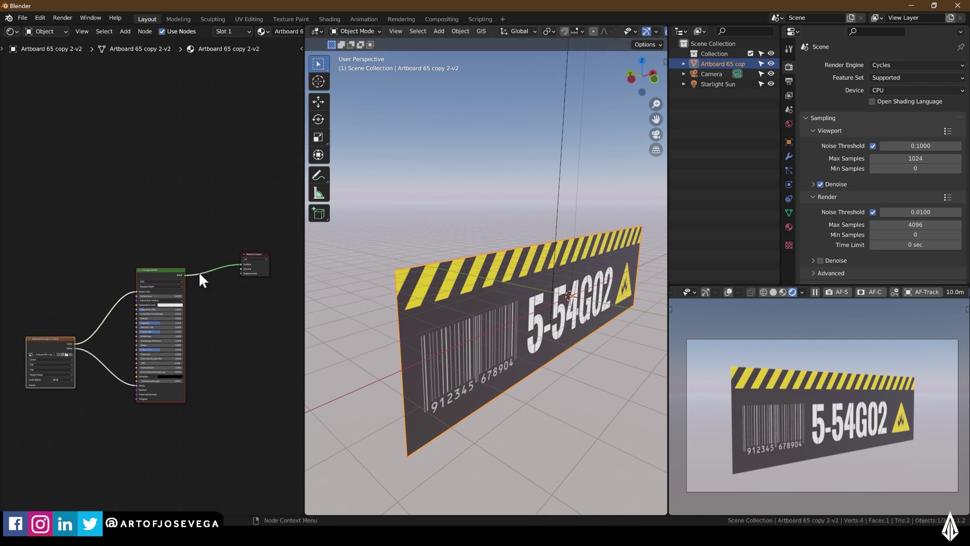
{"action": "key", "text": "shift+a"}
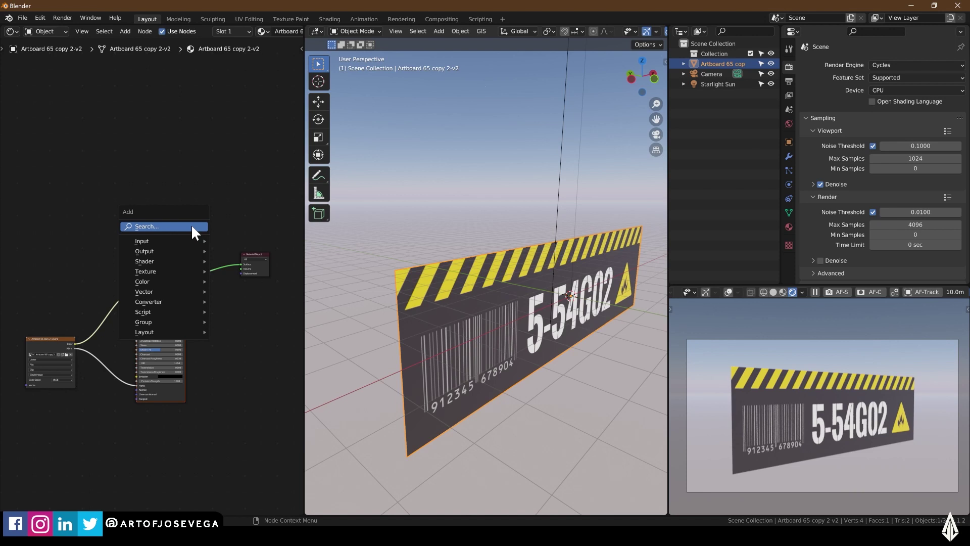
{"action": "type", "text": "trans"}
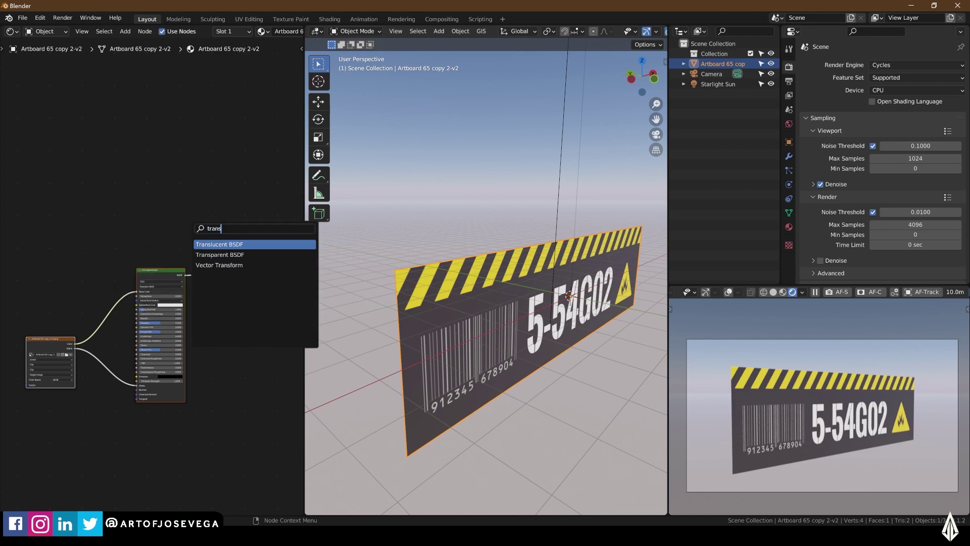
{"action": "key", "text": "Down"}
{"action": "key", "text": "Return"}
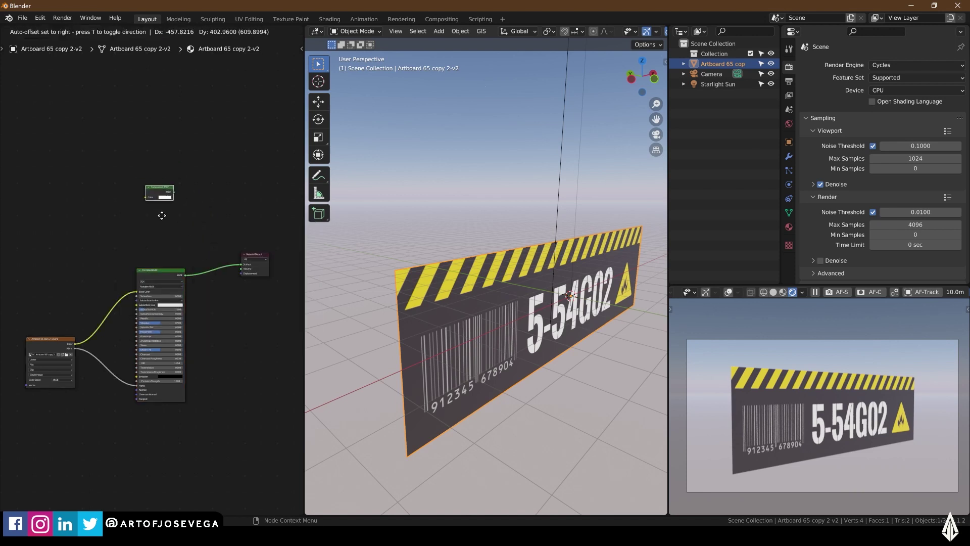
Combine the Transparent BSDF and Principled BSDF in a Mix Shader that feeds the Material Output's surface
{"action": "scroll", "coordinate": [171, 229], "scroll_direction": "up", "scroll_amount": 3}
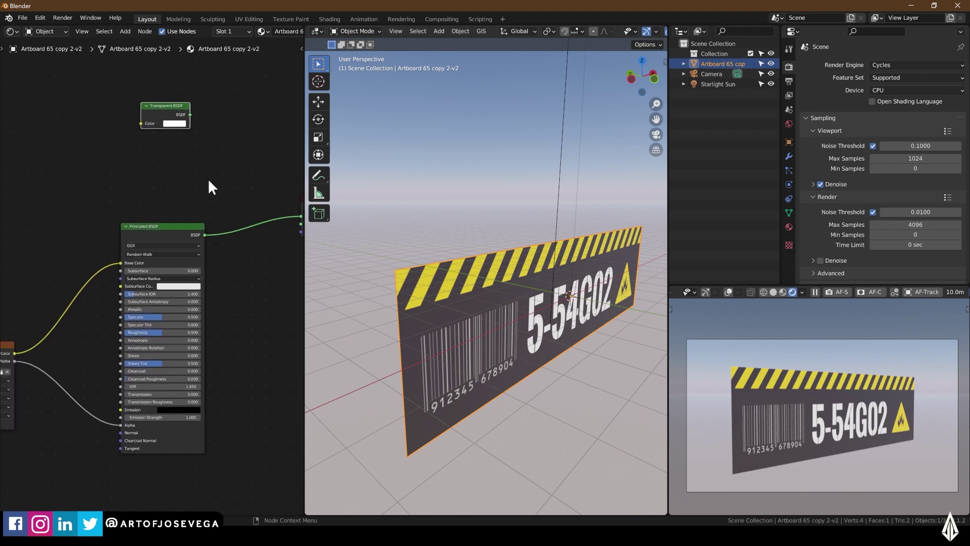
{"action": "right_click_drag", "start_coordinate": [130, 151], "coordinate": [127, 212], "text": "ctrl+shift"}
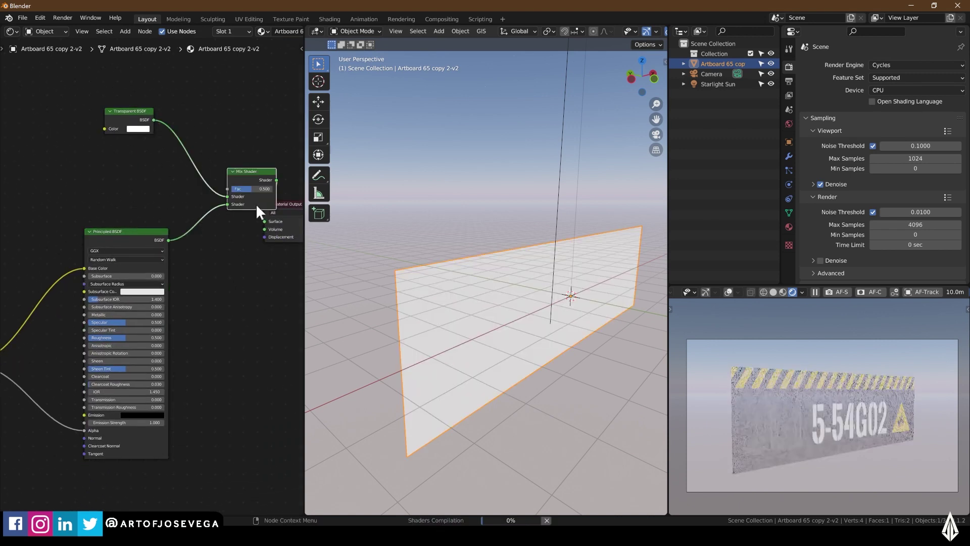
{"action": "left_click_drag", "start_coordinate": [255, 205], "coordinate": [209, 182]}
{"action": "scroll", "coordinate": [132, 223], "scroll_direction": "down", "scroll_amount": 6}
{"action": "middle_click_drag", "start_coordinate": [152, 204], "coordinate": [231, 228]}
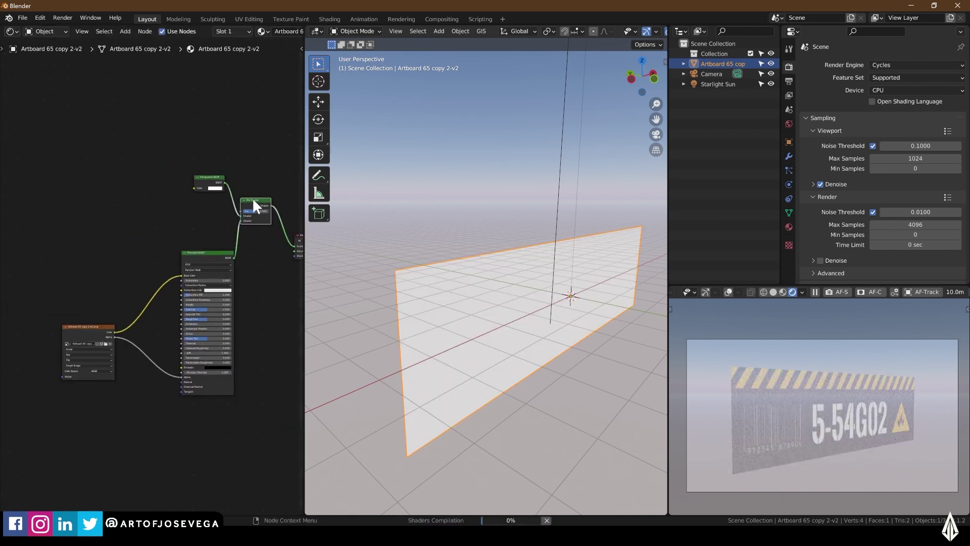
Duplicate the decal's image texture node above the other nodes and feed the copy's Color into the Mix Shader's Fac
{"action": "left_click_drag", "start_coordinate": [253, 197], "coordinate": [257, 161]}
{"action": "left_click", "coordinate": [95, 324]}
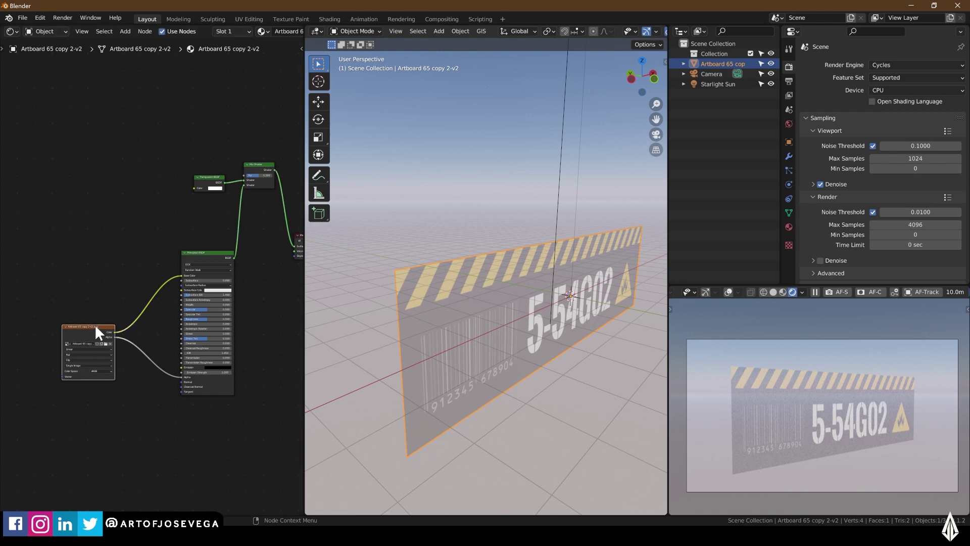
{"action": "key", "text": "shift+d"}
{"action": "left_click", "coordinate": [177, 104]}
{"action": "middle_click_drag", "start_coordinate": [214, 137], "coordinate": [158, 197]}
{"action": "scroll", "coordinate": [155, 188], "scroll_direction": "up", "scroll_amount": 6}
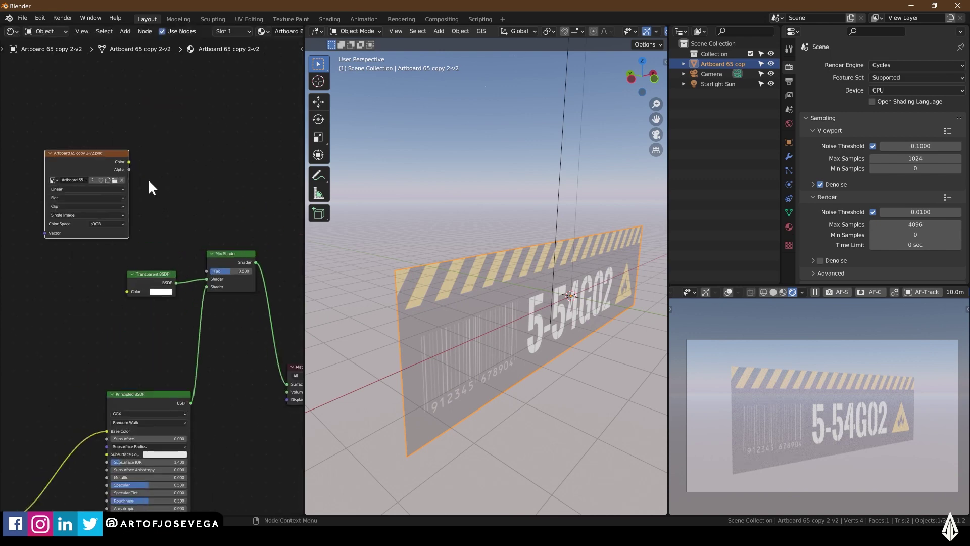
{"action": "left_click_drag", "start_coordinate": [129, 161], "coordinate": [207, 272]}
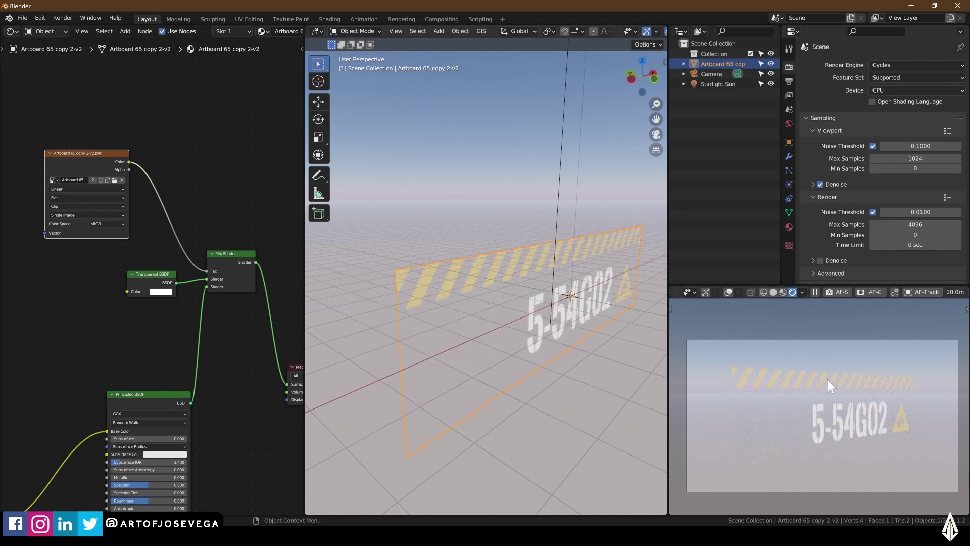
{"action": "mouse_move", "coordinate": [514, 351]}
{"action": "middle_mouse_down"}
{"action": "mouse_move", "coordinate": [538, 319]}
{"action": "mouse_move", "coordinate": [506, 326]}
{"action": "mouse_move", "coordinate": [501, 339]}
{"action": "mouse_move", "coordinate": [511, 340]}
{"action": "middle_mouse_up"}
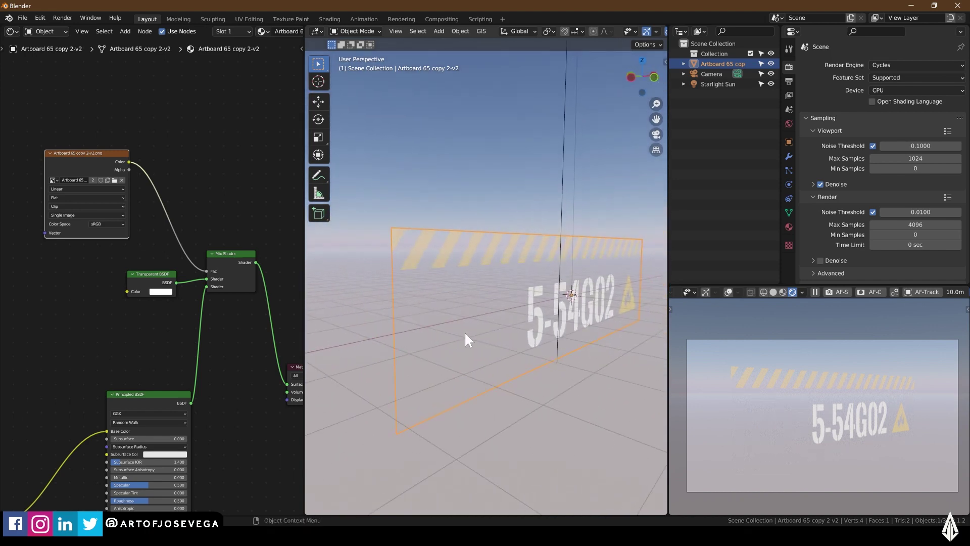
Space out the duplicated image texture node and insert a ColorRamp between it and the Mix Shader's Fac
{"action": "middle_click_drag", "start_coordinate": [165, 234], "coordinate": [229, 238]}
{"action": "key", "text": "g"}
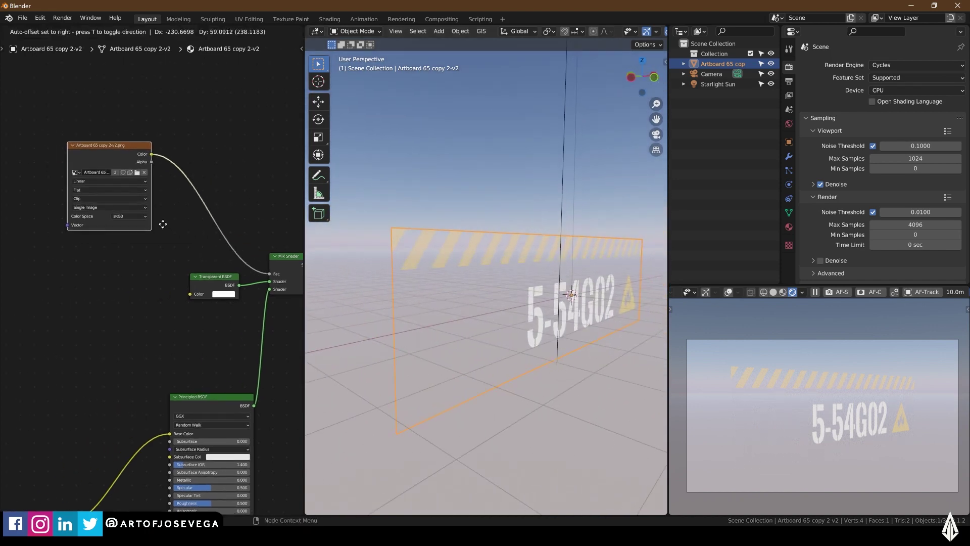
{"action": "left_click", "coordinate": [129, 228]}
{"action": "key", "text": "shift+a"}
{"action": "type", "text": "ramp"}
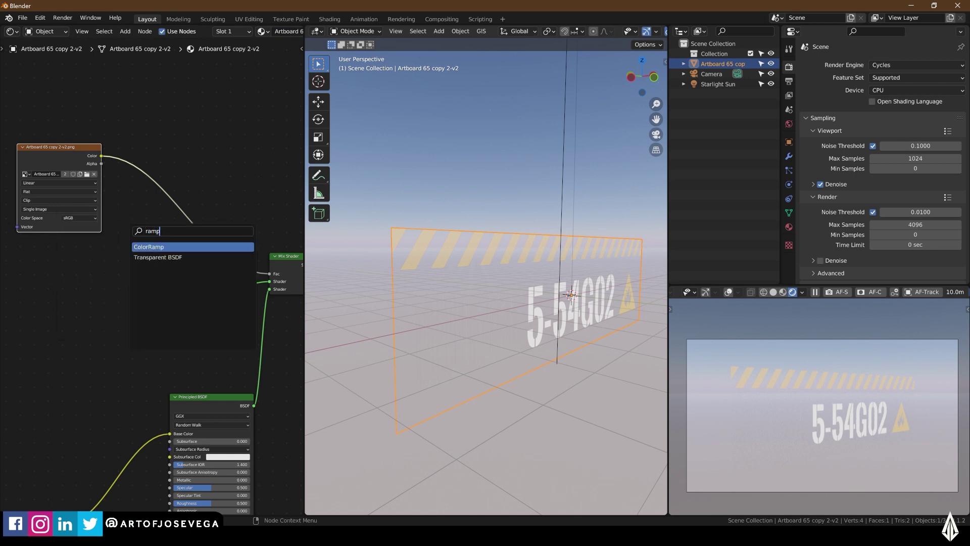
{"action": "key", "text": "Return"}
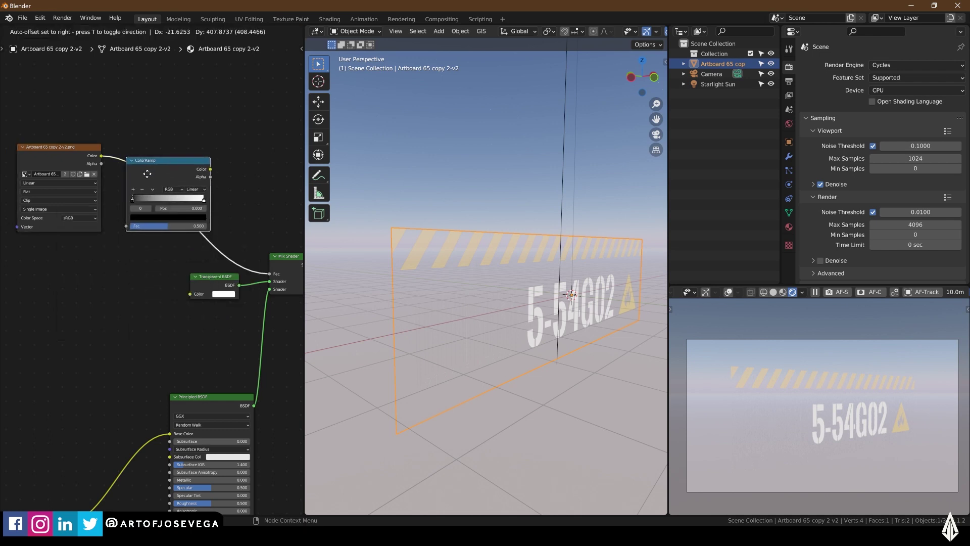
{"action": "left_click", "coordinate": [147, 171]}
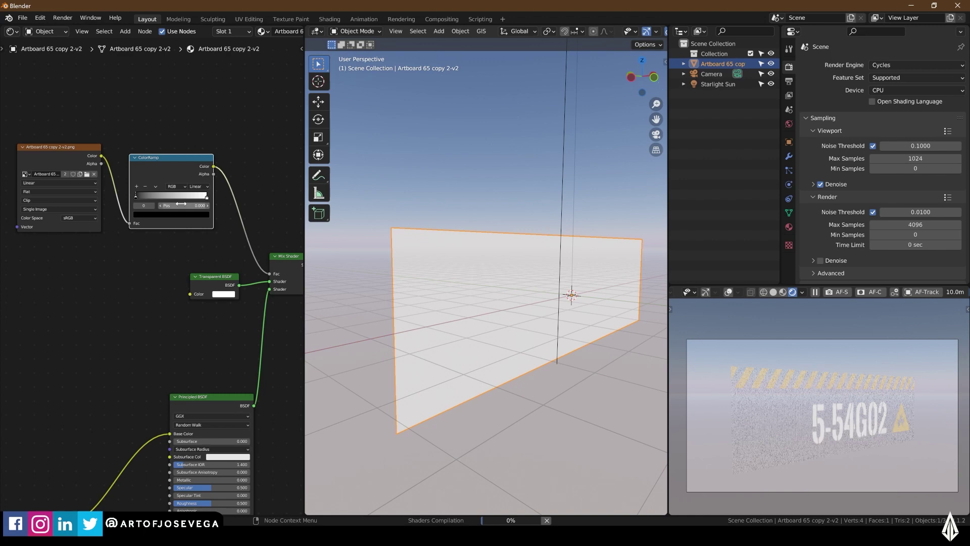
Set the ColorRamp's white stop to position 0.455 to strengthen the decal mask
{"action": "scroll", "coordinate": [154, 208], "scroll_direction": "up", "scroll_amount": 2}
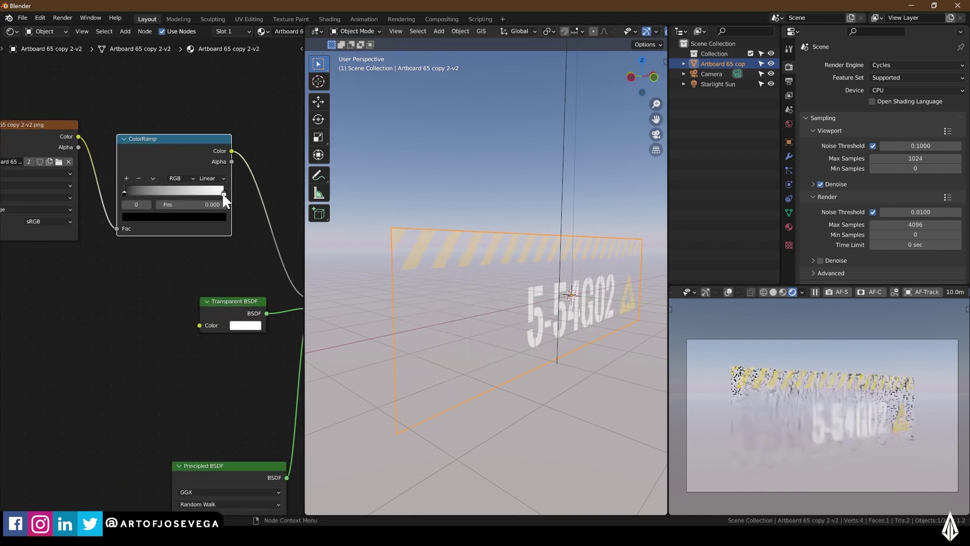
{"action": "mouse_move", "coordinate": [215, 192]}
{"action": "left_mouse_down"}
{"action": "mouse_move", "coordinate": [153, 193]}
{"action": "mouse_move", "coordinate": [163, 192]}
{"action": "left_mouse_up"}
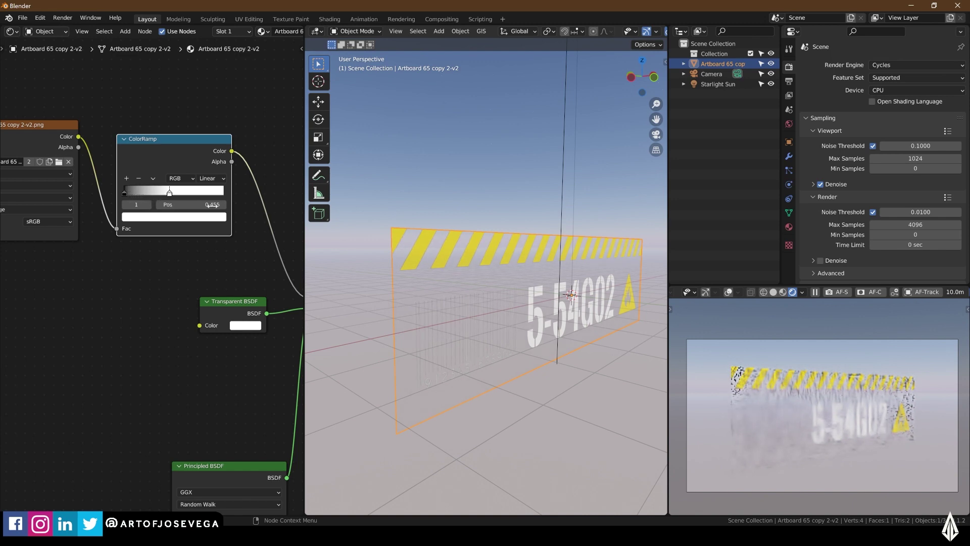
{"action": "scroll", "coordinate": [208, 286], "scroll_direction": "down", "scroll_amount": 4}
{"action": "scroll", "coordinate": [164, 287], "scroll_direction": "down", "scroll_amount": 2}
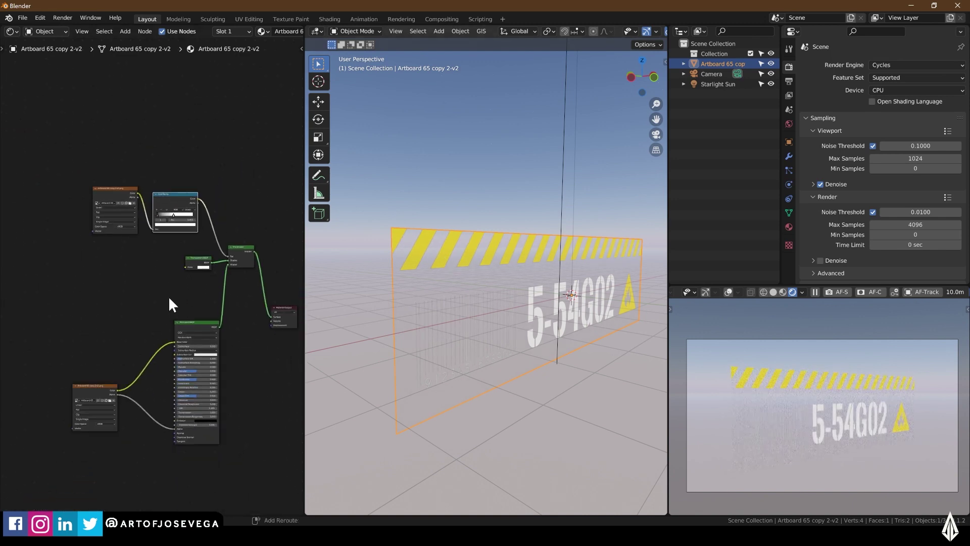
{"action": "middle_click_drag", "start_coordinate": [169, 296], "coordinate": [133, 282]}
Examine the masked decal plane from several angles and glance at the kit scene in the other Blender window
{"action": "left_click", "coordinate": [525, 228]}
{"action": "middle_click_drag", "start_coordinate": [526, 228], "coordinate": [532, 247]}
{"action": "scroll", "coordinate": [541, 252], "scroll_direction": "down", "scroll_amount": 2}
{"action": "left_click", "coordinate": [545, 251]}
{"action": "scroll", "coordinate": [523, 270], "scroll_direction": "up", "scroll_amount": 2}
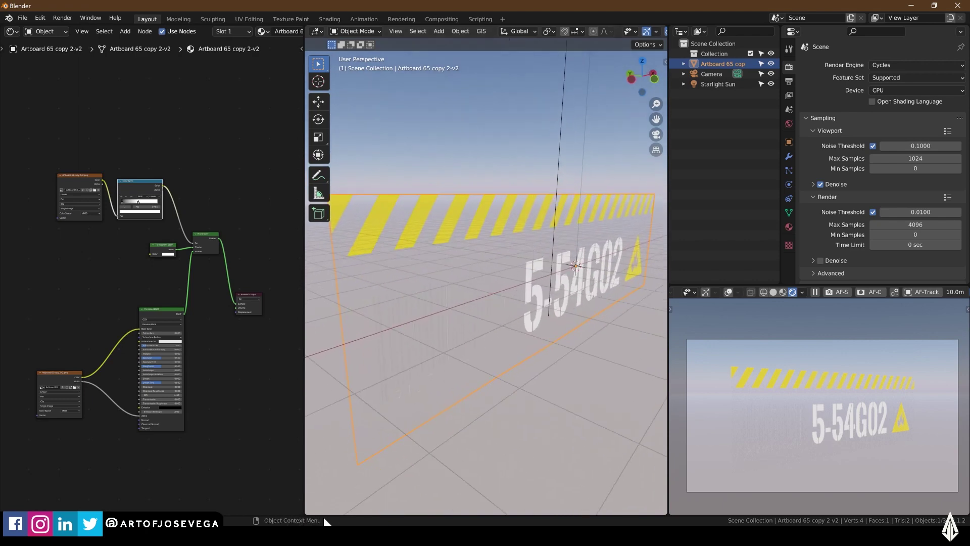
{"action": "mouse_move", "coordinate": [300, 534]}
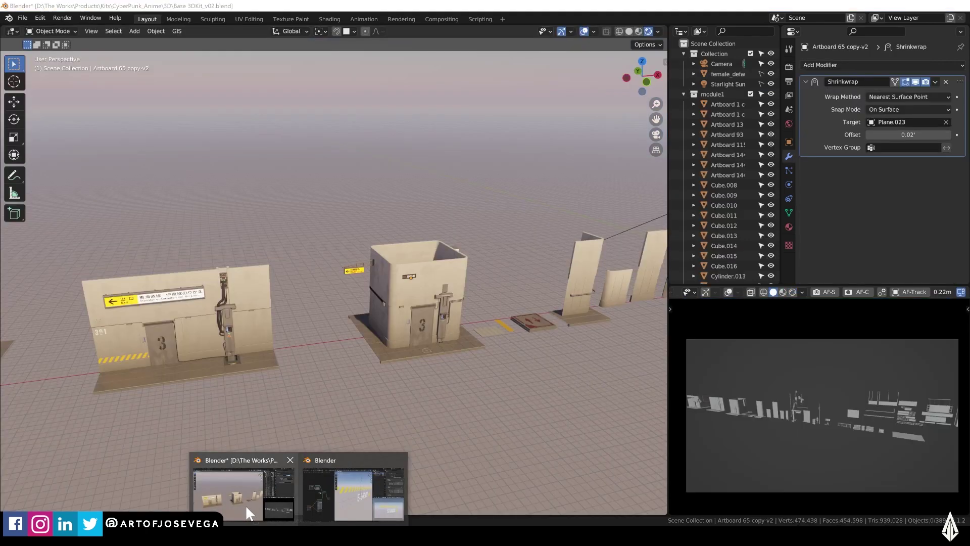
{"action": "left_click", "coordinate": [245, 504]}
{"action": "left_click", "coordinate": [350, 487]}
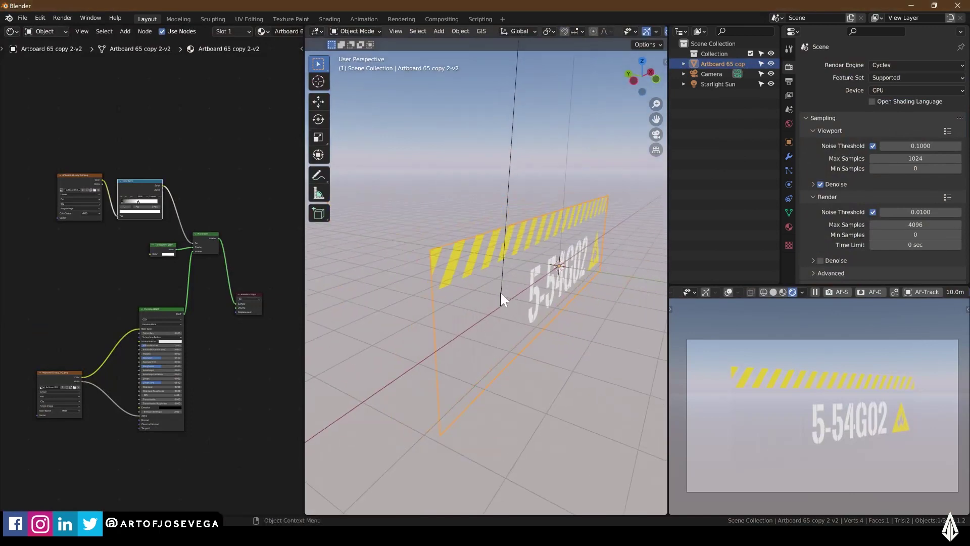
{"action": "mouse_move", "coordinate": [502, 289]}
{"action": "middle_mouse_down"}
{"action": "mouse_move", "coordinate": [484, 305]}
{"action": "mouse_move", "coordinate": [496, 295]}
{"action": "middle_mouse_up"}
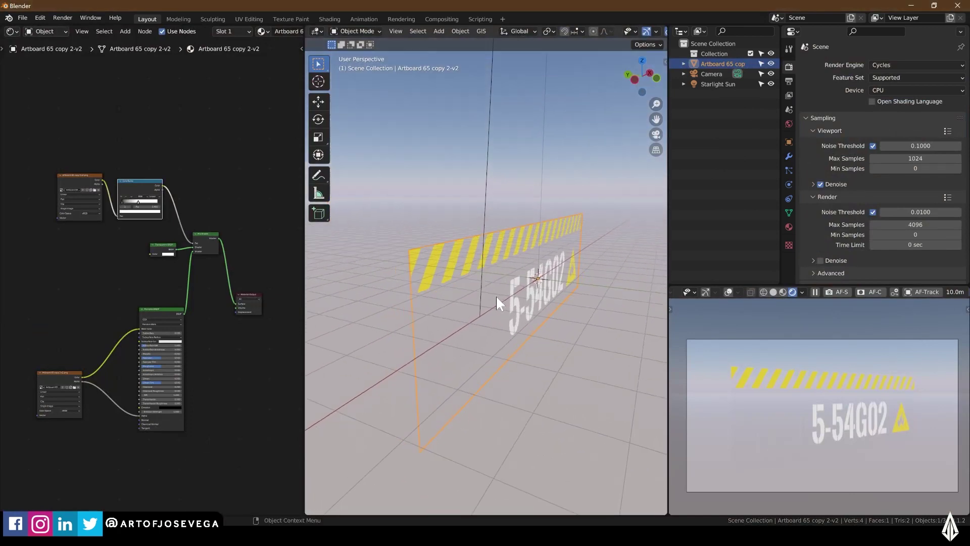
Duplicate the decal plane along the Y axis and give the copy its own single-user material
{"action": "left_click", "coordinate": [789, 227]}
{"action": "middle_click_drag", "start_coordinate": [502, 256], "coordinate": [532, 268]}
{"action": "key", "text": "shift+d"}
{"action": "key", "text": "y"}
{"action": "left_click", "coordinate": [546, 271]}
{"action": "scroll", "coordinate": [539, 268], "scroll_direction": "up", "scroll_amount": 2}
{"action": "scroll", "coordinate": [529, 272], "scroll_direction": "down", "scroll_amount": 5}
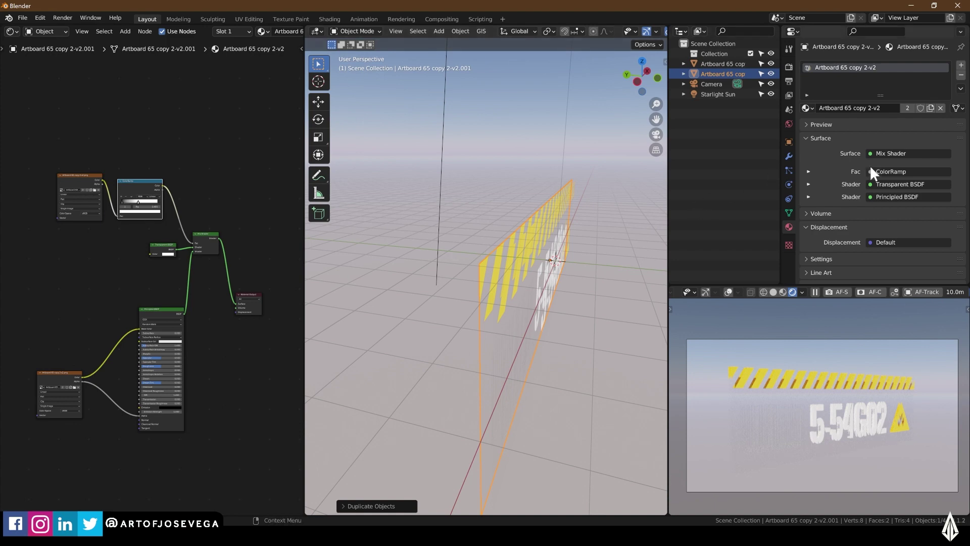
{"action": "left_click", "coordinate": [929, 108]}
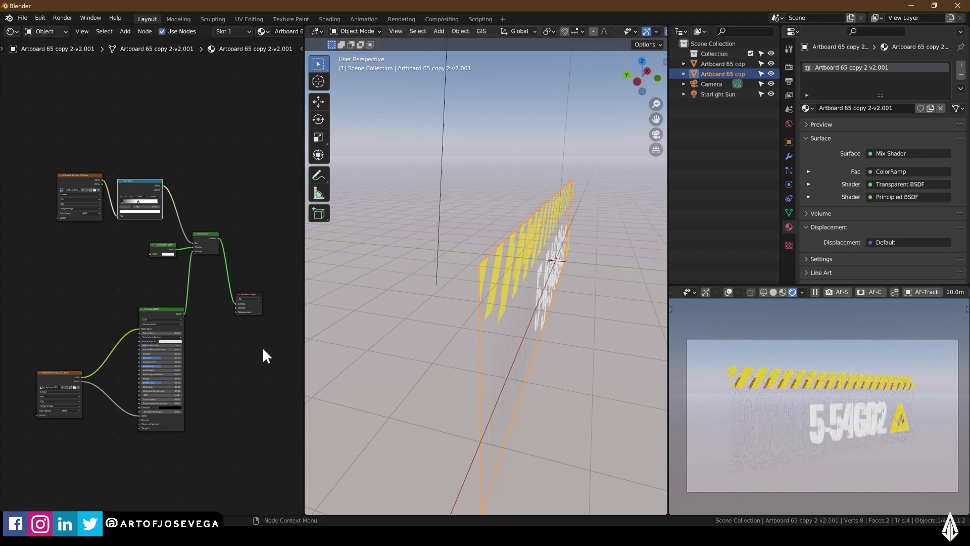
Connect the copy's Principled BSDF directly to the Material Output, bypassing the Mix Shader
{"action": "middle_click_drag", "start_coordinate": [562, 263], "coordinate": [525, 219]}
{"action": "middle_click_drag", "start_coordinate": [142, 305], "coordinate": [108, 260]}
{"action": "scroll", "coordinate": [122, 263], "scroll_direction": "up", "scroll_amount": 3}
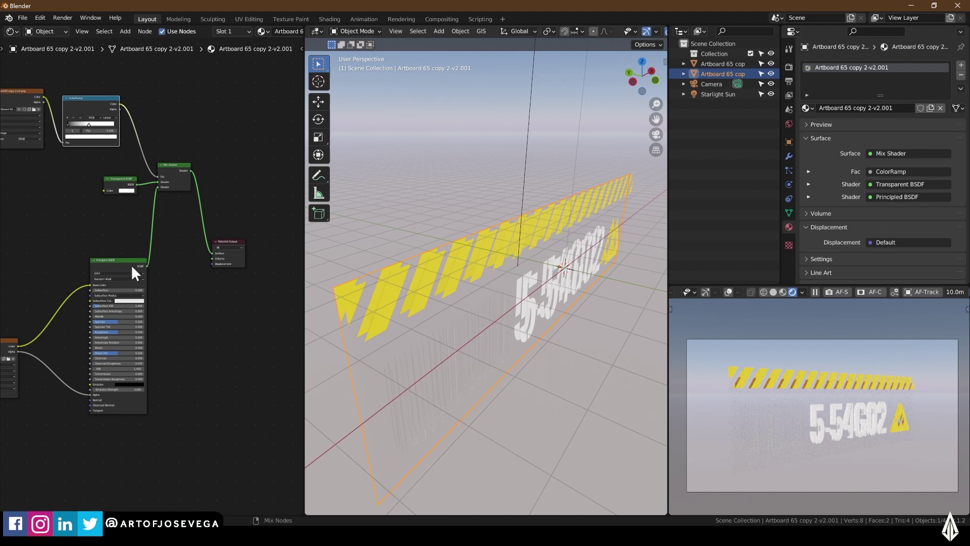
{"action": "left_click", "coordinate": [130, 260], "text": "ctrl+shift"}
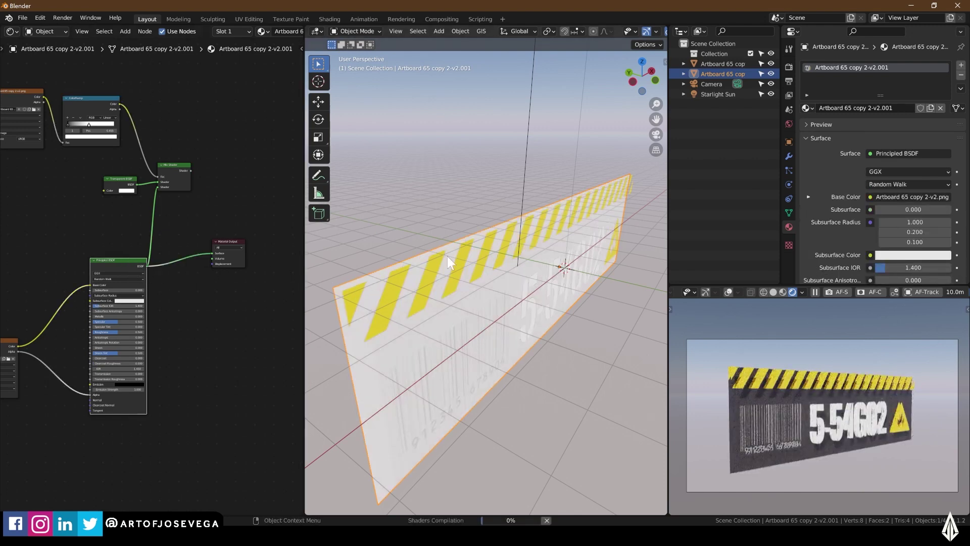
Move the original transparent decal plane along the Y axis to separate it from the opaque copy
{"action": "middle_click_drag", "start_coordinate": [488, 264], "coordinate": [535, 257]}
{"action": "left_click", "coordinate": [504, 224]}
{"action": "key", "text": "g"}
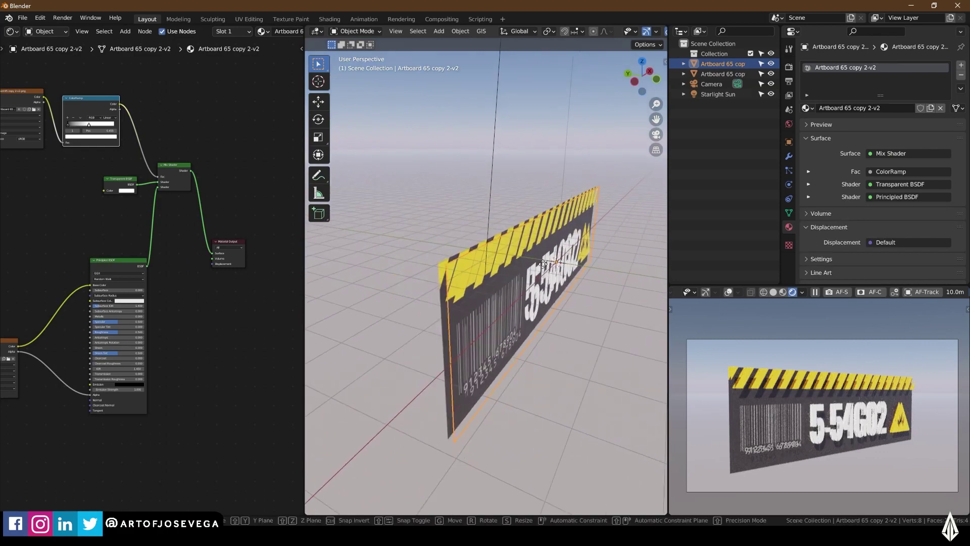
{"action": "key", "text": "y"}
{"action": "left_click", "coordinate": [546, 264]}
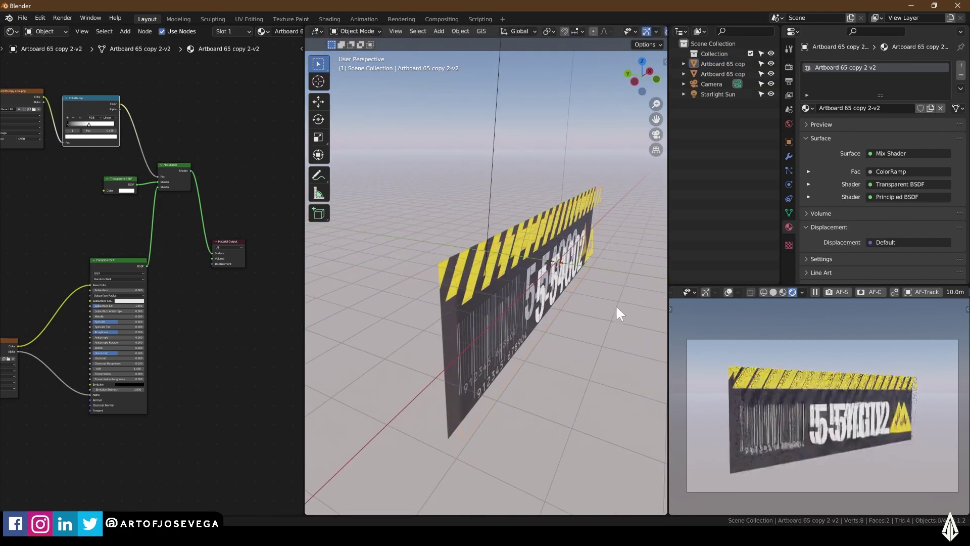
{"action": "middle_click_drag", "start_coordinate": [615, 304], "coordinate": [627, 250]}
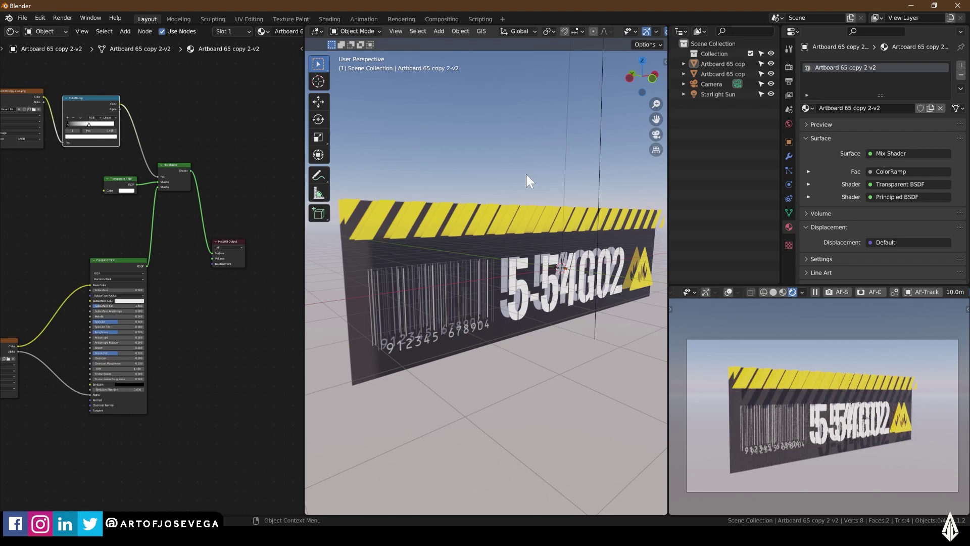
Turn off the Physical Atmosphere to darken the scene's lighting
{"action": "key", "text": "n"}
{"action": "left_click", "coordinate": [573, 58]}
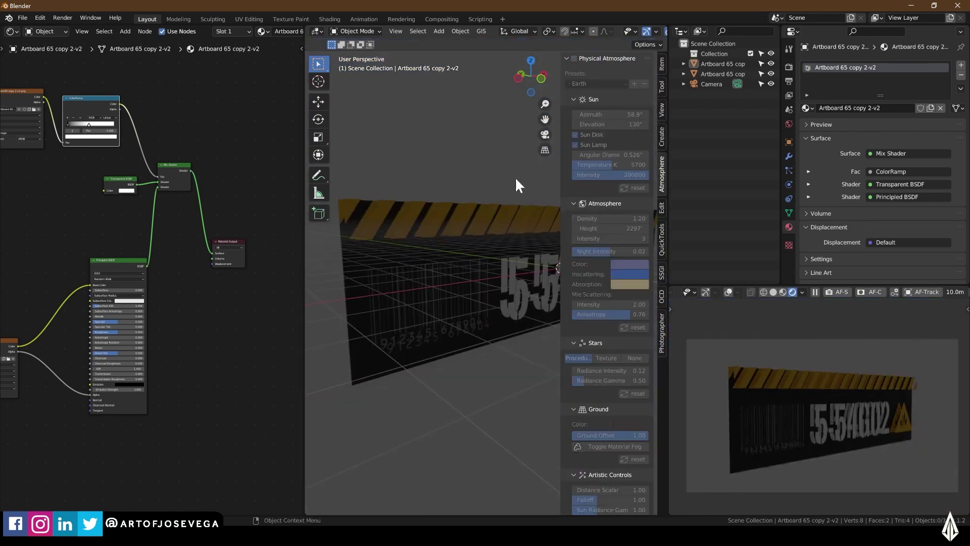
{"action": "middle_click_drag", "start_coordinate": [514, 176], "coordinate": [521, 233]}
{"action": "key", "text": "n"}
In the transparent decal's material, connect the lower image texture's Color to the Principled BSDF's Emission
{"action": "left_click", "coordinate": [477, 264]}
{"action": "middle_click_drag", "start_coordinate": [133, 272], "coordinate": [186, 243]}
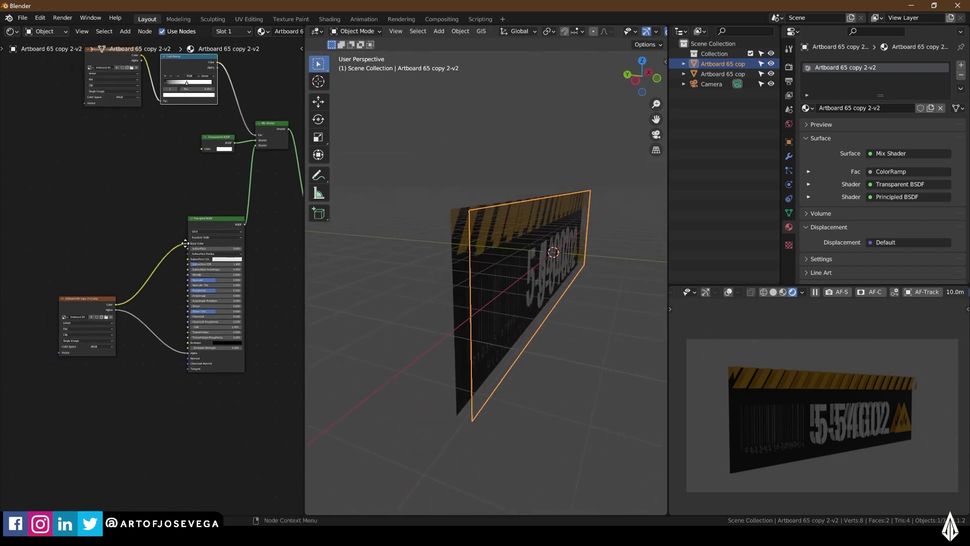
{"action": "middle_click_drag", "start_coordinate": [110, 307], "coordinate": [100, 256]}
{"action": "scroll", "coordinate": [100, 256], "scroll_direction": "up", "scroll_amount": 3}
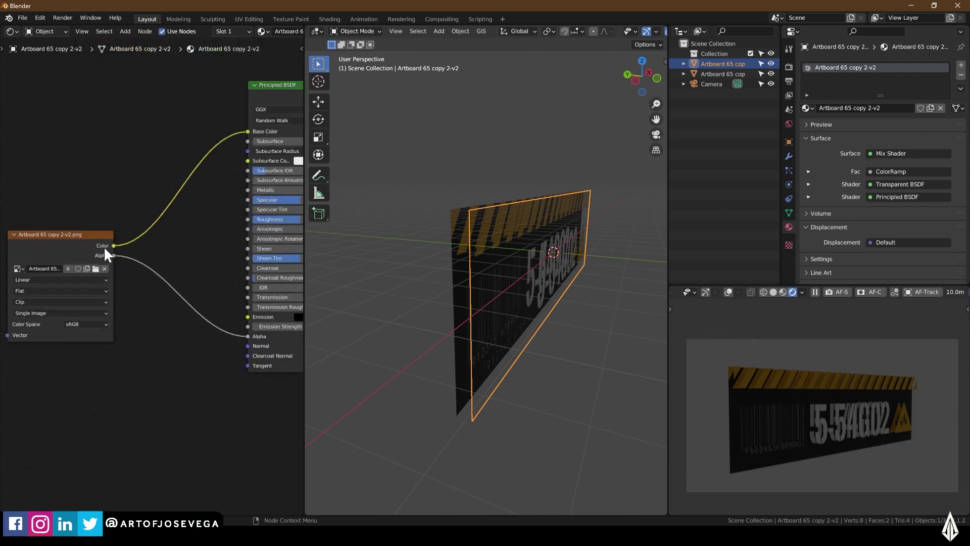
{"action": "scroll", "coordinate": [104, 247], "scroll_direction": "up", "scroll_amount": 1}
{"action": "left_click_drag", "start_coordinate": [83, 220], "coordinate": [95, 114]}
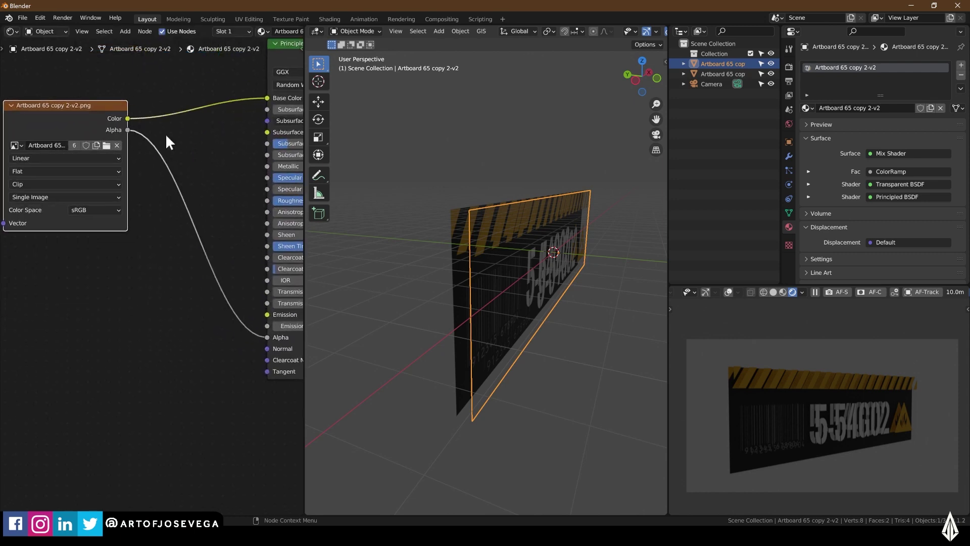
{"action": "middle_click_drag", "start_coordinate": [165, 134], "coordinate": [87, 133]}
{"action": "left_click_drag", "start_coordinate": [72, 118], "coordinate": [212, 314]}
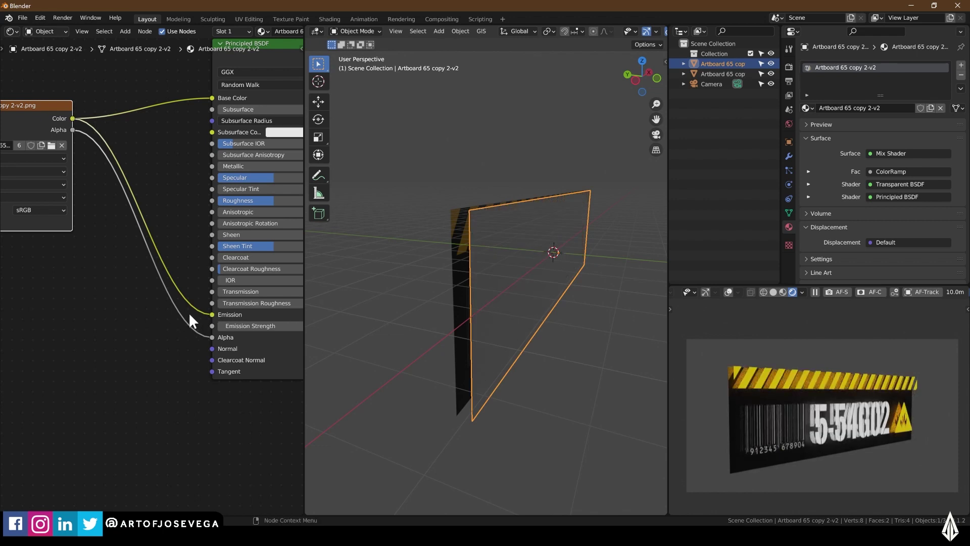
Raise the decal's Emission Strength to about 2.9 and frame the glowing decal in the render preview
{"action": "middle_click_drag", "start_coordinate": [190, 311], "coordinate": [155, 313]}
{"action": "left_click_drag", "start_coordinate": [222, 328], "coordinate": [245, 328]}
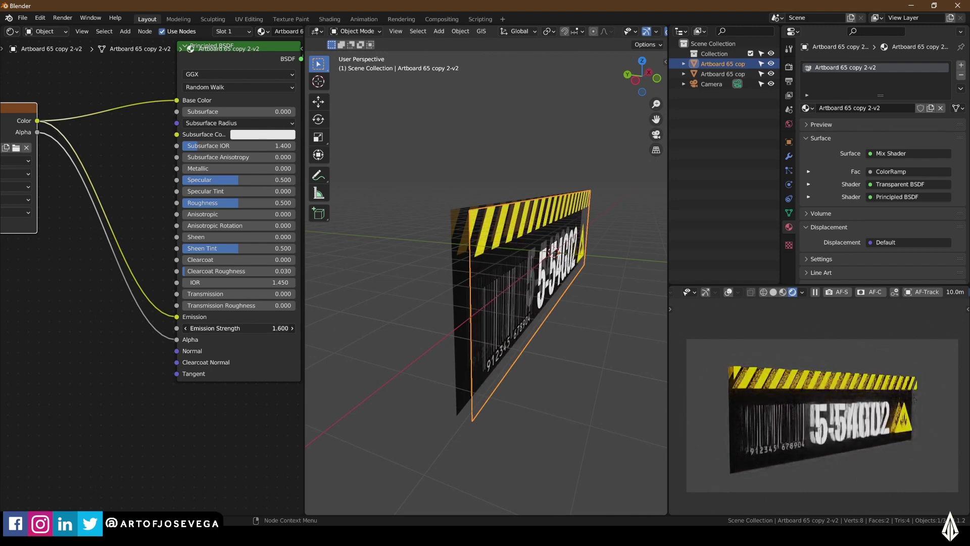
{"action": "left_click_drag", "start_coordinate": [239, 327], "coordinate": [303, 328]}
{"action": "middle_click_drag", "start_coordinate": [730, 356], "coordinate": [806, 387]}
{"action": "scroll", "coordinate": [162, 202], "scroll_direction": "down", "scroll_amount": 10}
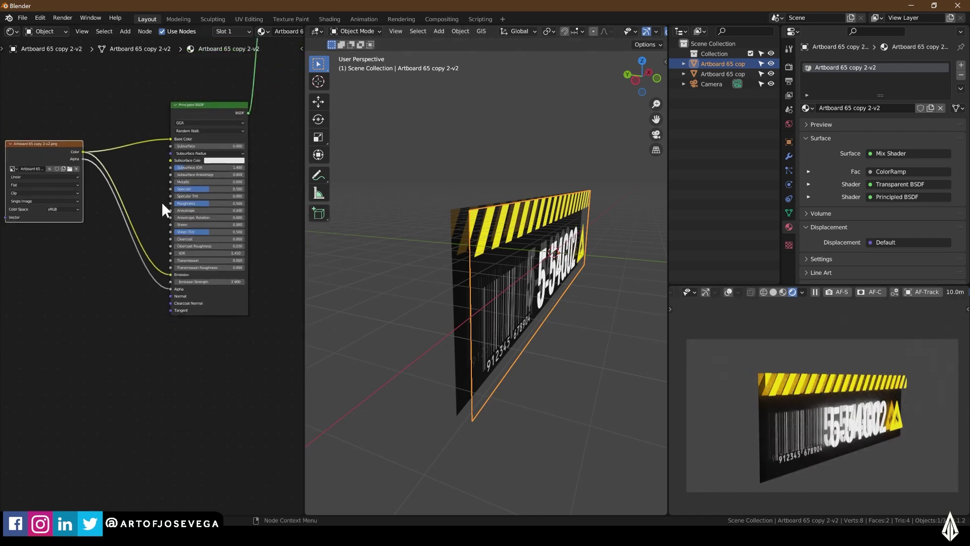
Review the decal's mixing nodes and examine the two offset planes from several angles
{"action": "middle_click_drag", "start_coordinate": [208, 89], "coordinate": [90, 296]}
{"action": "scroll", "coordinate": [174, 219], "scroll_direction": "up", "scroll_amount": 5}
{"action": "scroll", "coordinate": [176, 221], "scroll_direction": "up", "scroll_amount": 2}
{"action": "scroll", "coordinate": [101, 295], "scroll_direction": "down", "scroll_amount": 4}
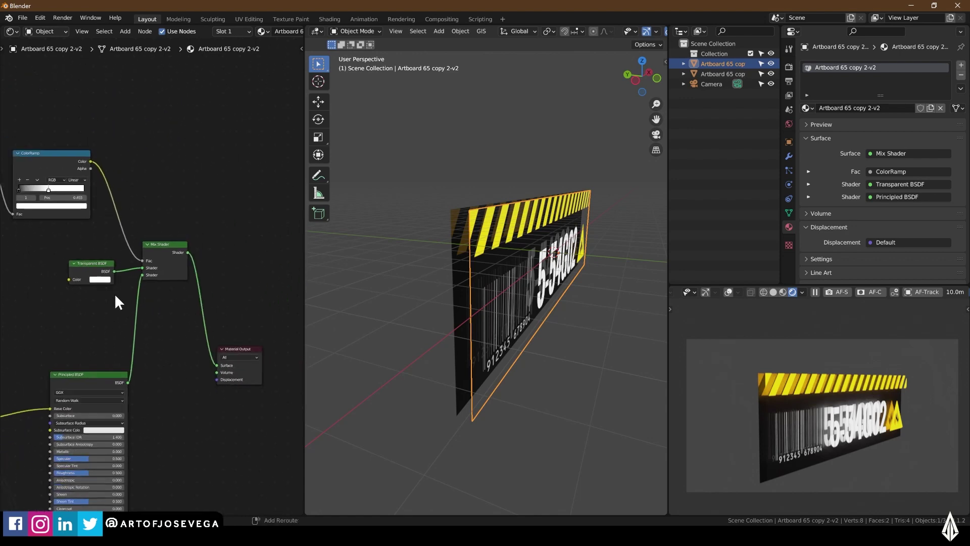
{"action": "middle_click_drag", "start_coordinate": [157, 293], "coordinate": [198, 268]}
{"action": "middle_click_drag", "start_coordinate": [558, 273], "coordinate": [509, 300]}
{"action": "scroll", "coordinate": [418, 271], "scroll_direction": "down", "scroll_amount": 5}
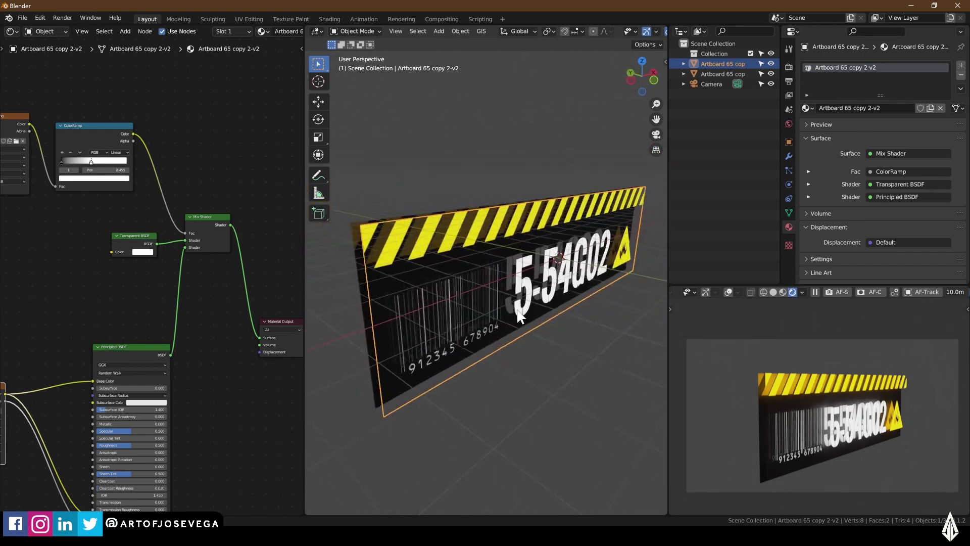
{"action": "middle_click_drag", "start_coordinate": [486, 265], "coordinate": [517, 263]}
{"action": "scroll", "coordinate": [174, 228], "scroll_direction": "down", "scroll_amount": 5}
Reposition the Mix Shader node above the Material Output to clear space between the nodes
{"action": "middle_click_drag", "start_coordinate": [174, 224], "coordinate": [184, 260]}
{"action": "left_click_drag", "start_coordinate": [198, 259], "coordinate": [189, 226]}
{"action": "middle_click_drag", "start_coordinate": [202, 226], "coordinate": [186, 247]}
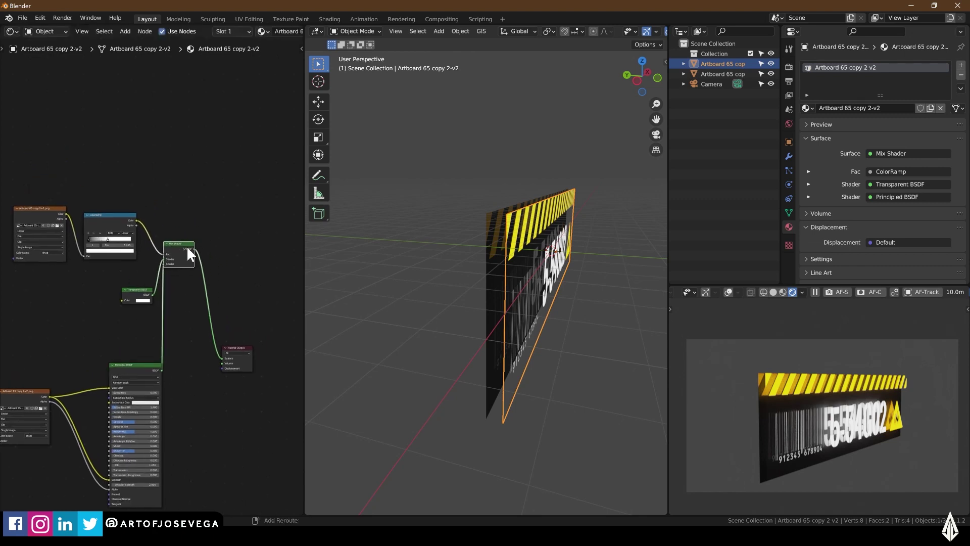
{"action": "left_click_drag", "start_coordinate": [185, 244], "coordinate": [194, 242]}
Duplicate the Transparent BSDF node and place the copy above the ColorRamp
{"action": "left_click", "coordinate": [134, 295]}
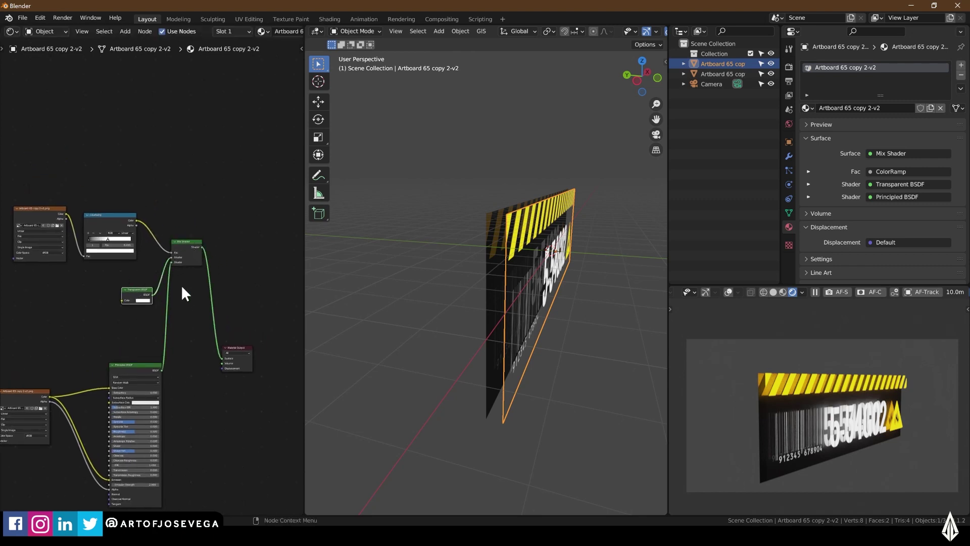
{"action": "scroll", "coordinate": [181, 286], "scroll_direction": "up", "scroll_amount": 2}
{"action": "middle_click_drag", "start_coordinate": [177, 287], "coordinate": [180, 310]}
{"action": "key", "text": "shift+d"}
{"action": "left_click", "coordinate": [187, 144]}
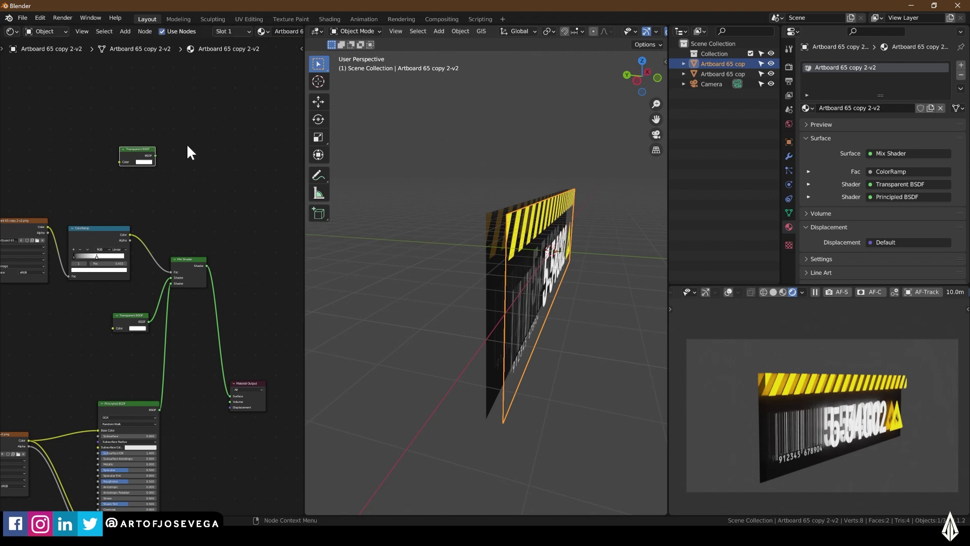
{"action": "scroll", "coordinate": [161, 173], "scroll_direction": "up", "scroll_amount": 4}
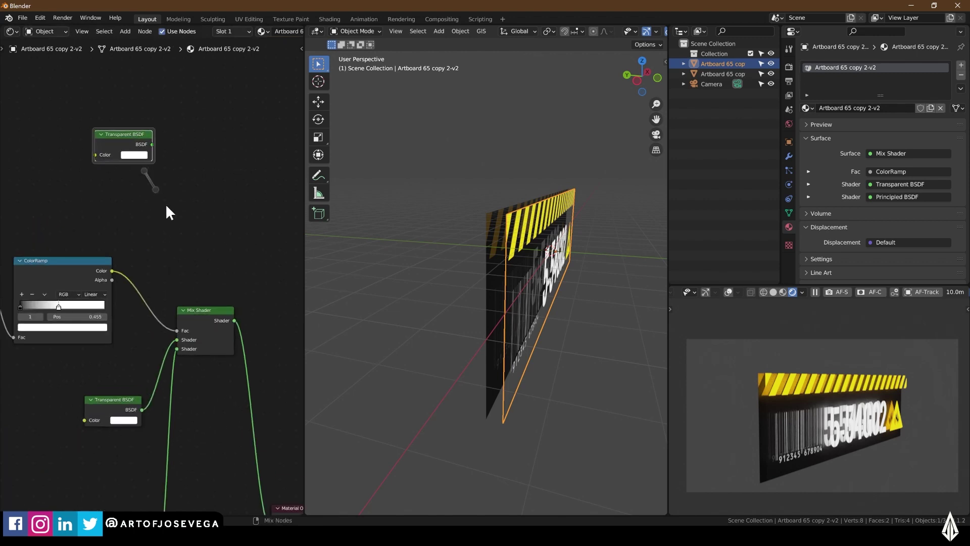
Combine the new Transparent BSDF and the existing Mix Shader in a second Mix Shader with Fac about 0.242, placed above the first one
{"action": "right_click_drag", "start_coordinate": [166, 205], "coordinate": [202, 289], "text": "ctrl+shift"}
{"action": "middle_click_drag", "start_coordinate": [225, 265], "coordinate": [123, 220]}
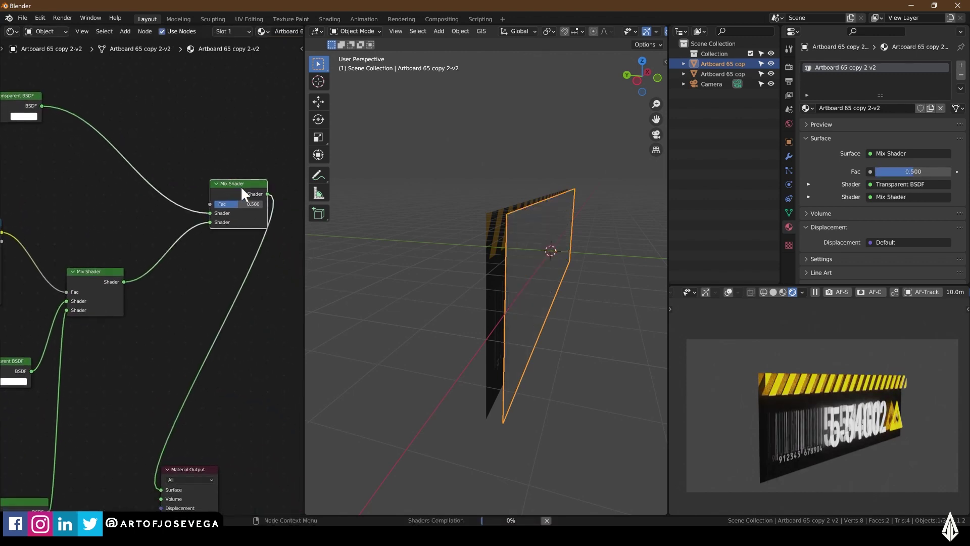
{"action": "left_click_drag", "start_coordinate": [241, 188], "coordinate": [153, 197]}
{"action": "scroll", "coordinate": [156, 222], "scroll_direction": "up", "scroll_amount": 5}
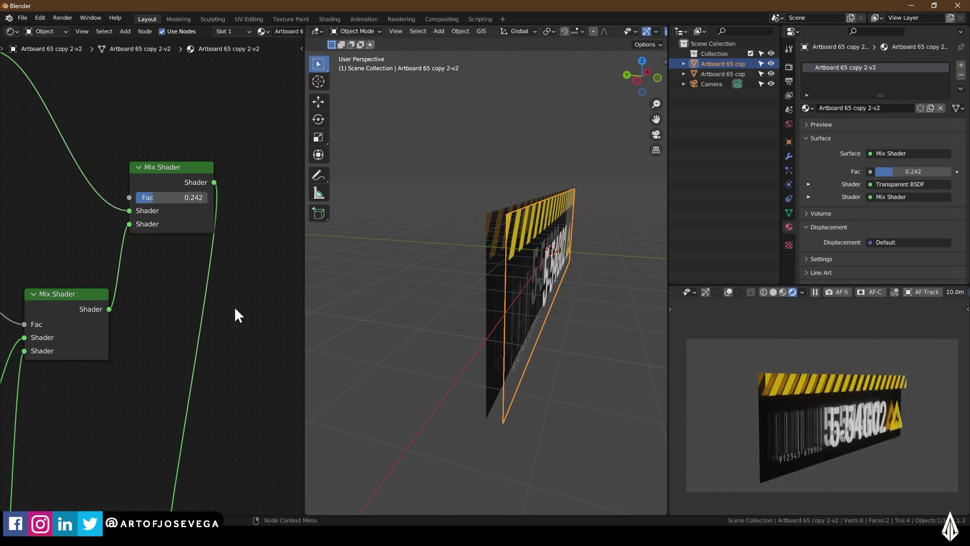
{"action": "scroll", "coordinate": [234, 313], "scroll_direction": "down", "scroll_amount": 5}
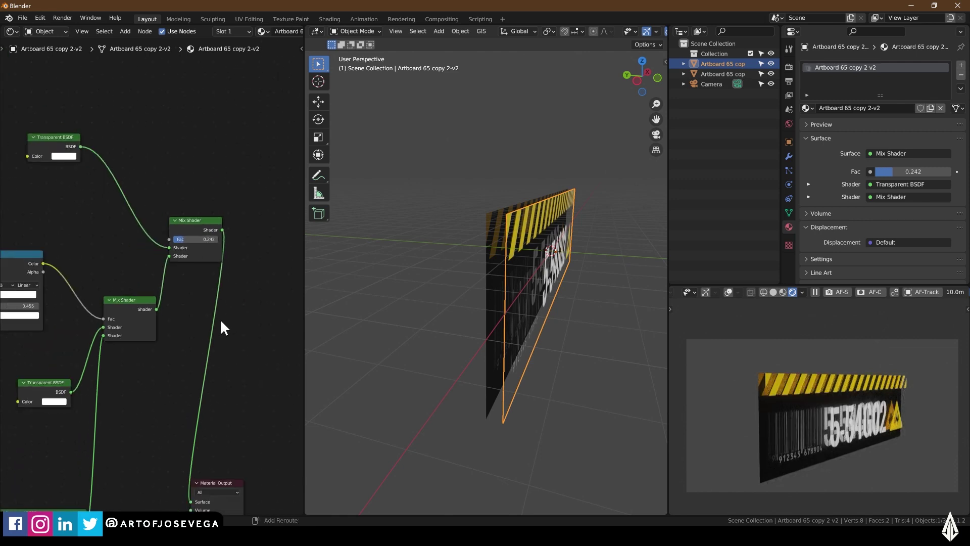
On the back plane's material, connect the image texture's Color to the Principled BSDF Emission and set Emission Strength to 0.3
{"action": "left_click", "coordinate": [495, 246]}
{"action": "scroll", "coordinate": [136, 285], "scroll_direction": "up", "scroll_amount": 3}
{"action": "scroll", "coordinate": [94, 276], "scroll_direction": "up", "scroll_amount": 2}
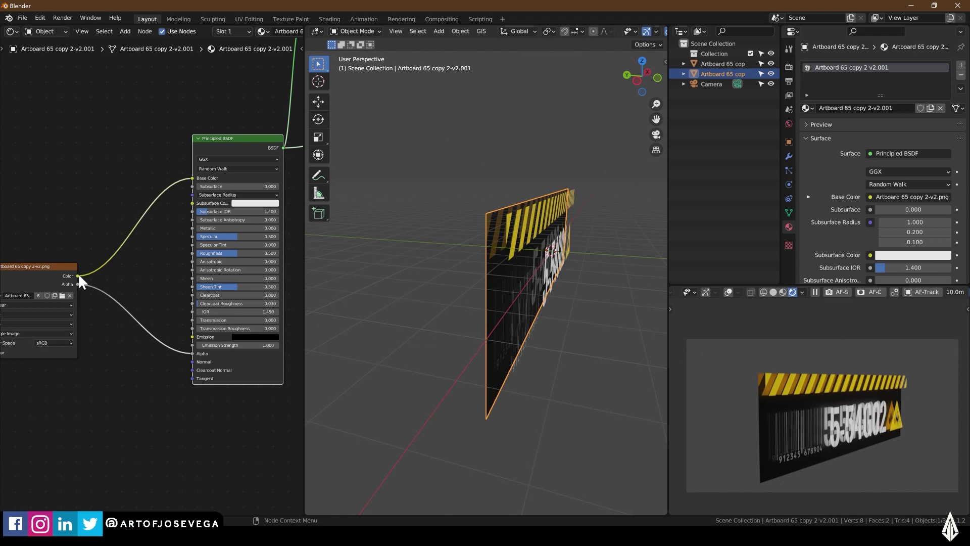
{"action": "left_click_drag", "start_coordinate": [77, 275], "coordinate": [193, 337]}
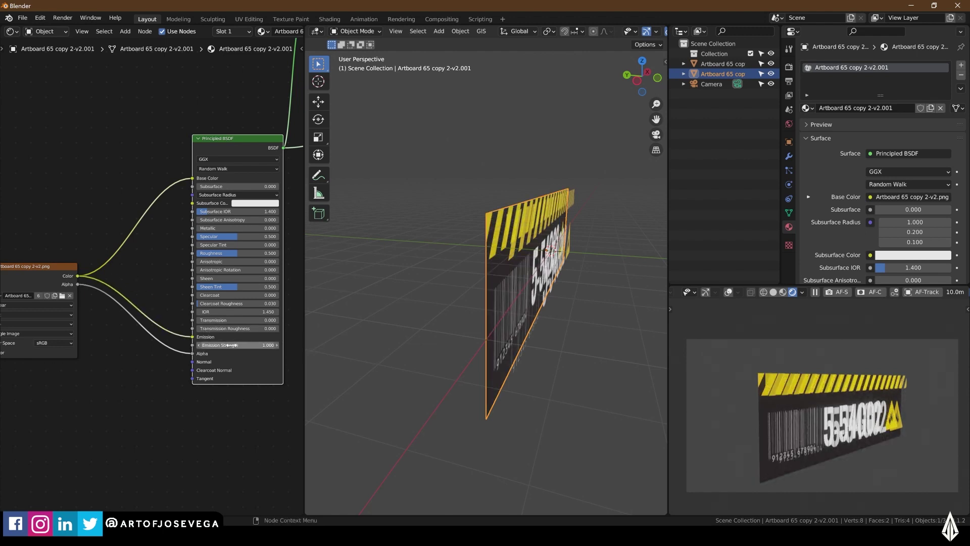
{"action": "mouse_move", "coordinate": [229, 347]}
{"action": "left_mouse_down"}
{"action": "mouse_move", "coordinate": [255, 347]}
{"action": "mouse_move", "coordinate": [212, 348]}
{"action": "mouse_move", "coordinate": [225, 348]}
{"action": "left_mouse_up"}
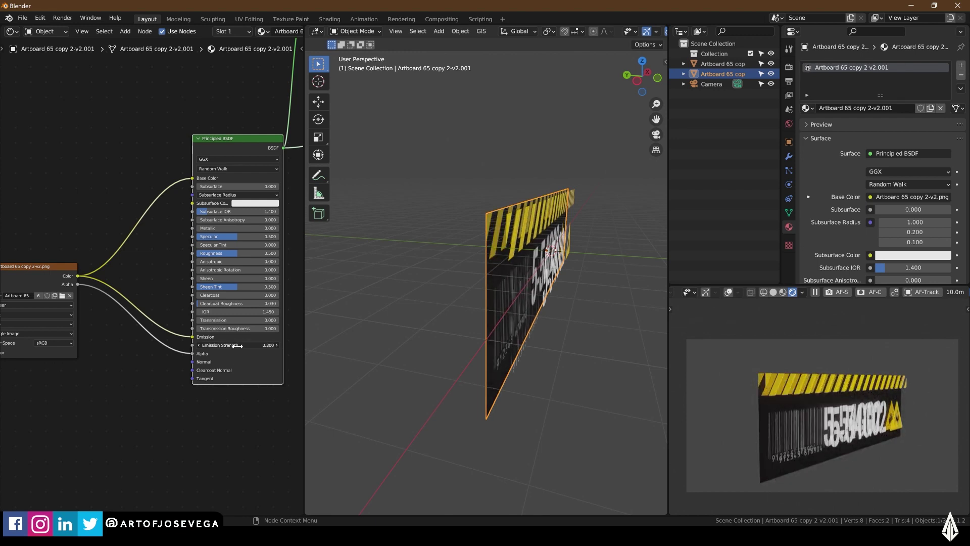
Duplicate the front decal plane and offset the copy about 0.8' in the negative Y direction
{"action": "left_click", "coordinate": [530, 242]}
{"action": "middle_click_drag", "start_coordinate": [512, 263], "coordinate": [455, 307], "text": "shift"}
{"action": "scroll", "coordinate": [165, 194], "scroll_direction": "down", "scroll_amount": 4}
{"action": "middle_click_drag", "start_coordinate": [166, 190], "coordinate": [119, 335]}
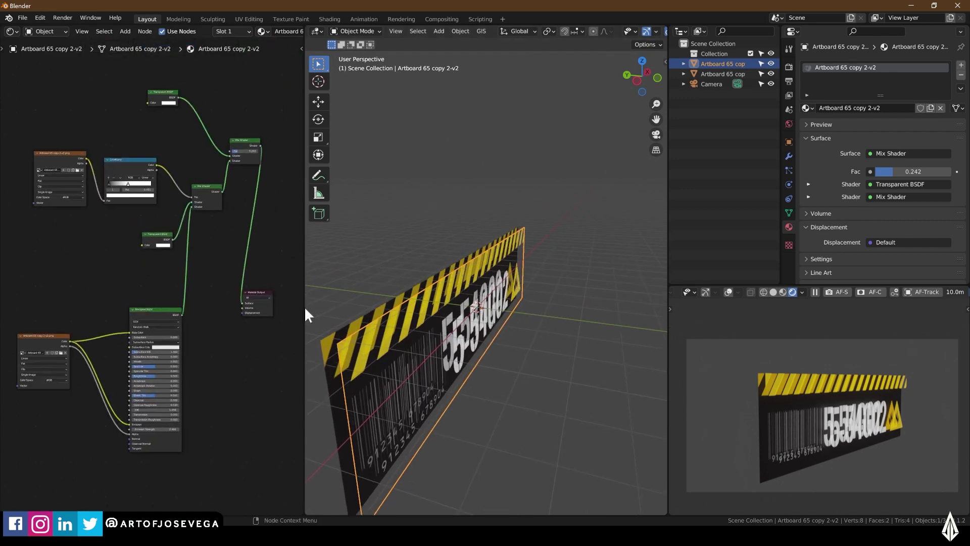
{"action": "key", "text": "shift+d"}
{"action": "key", "text": "y"}
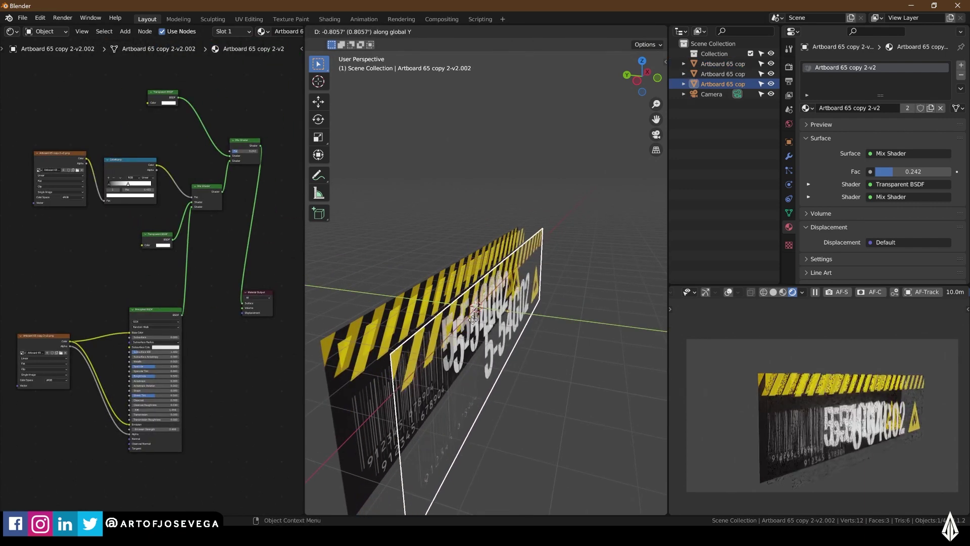
{"action": "left_click", "coordinate": [477, 319]}
{"action": "middle_click_drag", "start_coordinate": [477, 319], "coordinate": [497, 290], "text": "shift"}
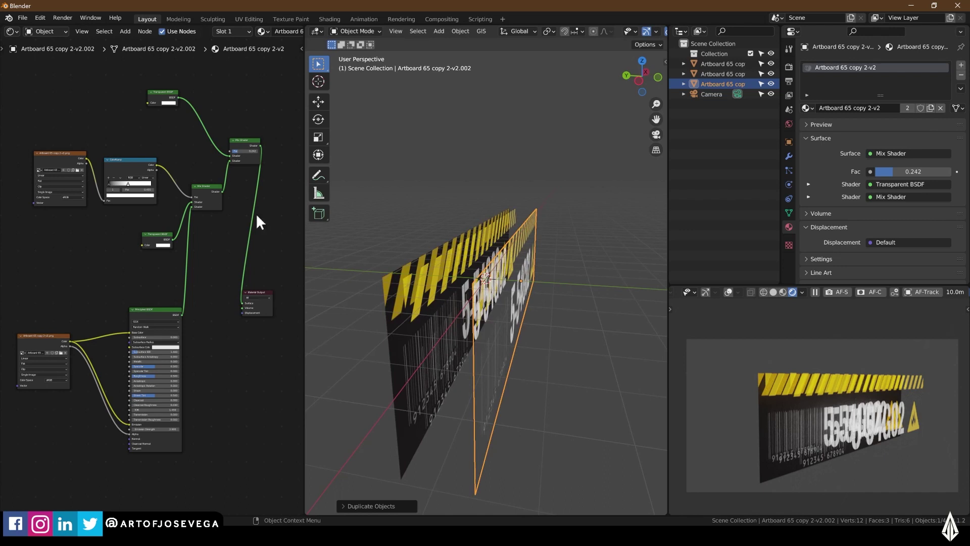
Make the duplicated plane's material a single-user copy, independent from the original decal's material
{"action": "middle_click_drag", "start_coordinate": [154, 204], "coordinate": [154, 238]}
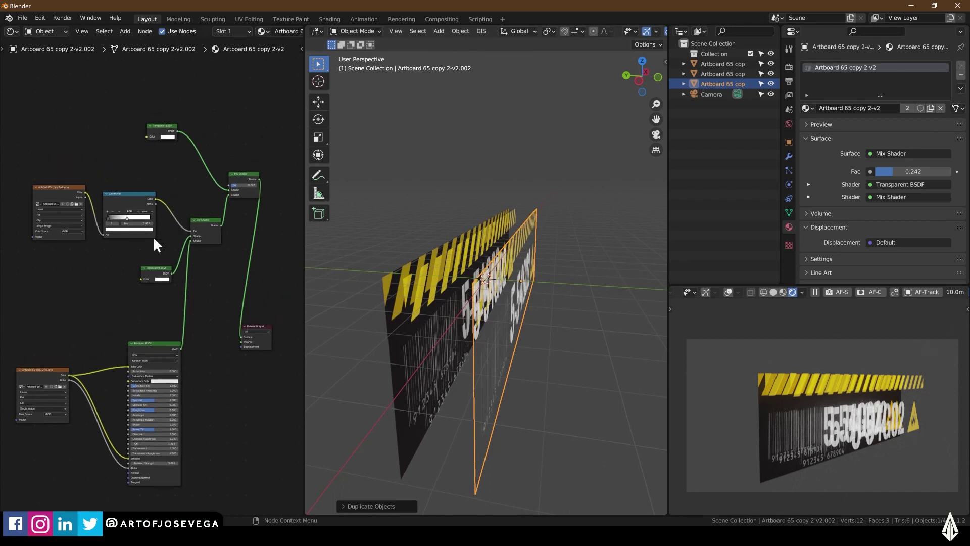
{"action": "left_click", "coordinate": [931, 107]}
{"action": "middle_click_drag", "start_coordinate": [528, 293], "coordinate": [437, 277]}
Move the new material's white ColorRamp stop to about 0.711 and raise its Principled BSDF Emission Strength to about 46
{"action": "scroll", "coordinate": [152, 237], "scroll_direction": "up", "scroll_amount": 2}
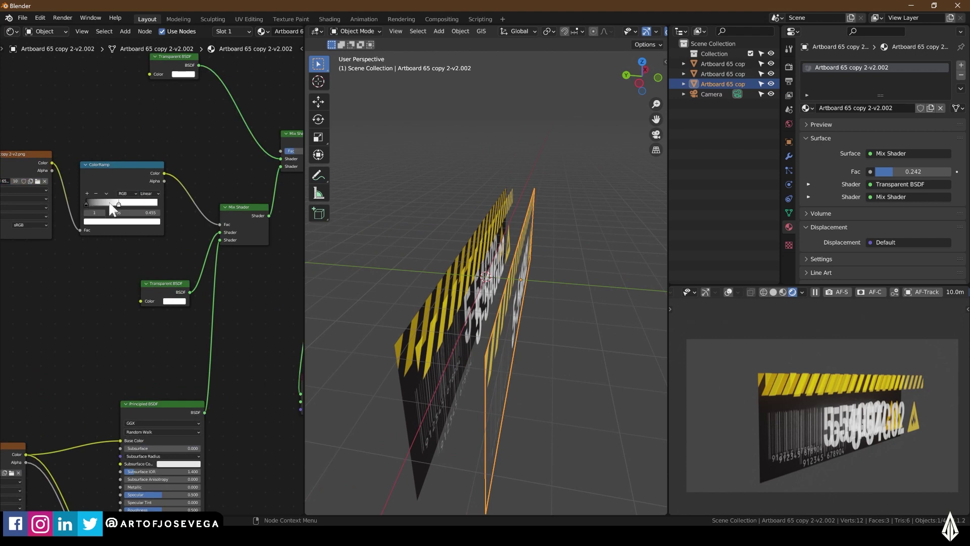
{"action": "left_click_drag", "start_coordinate": [116, 205], "coordinate": [137, 203]}
{"action": "middle_click_drag", "start_coordinate": [539, 318], "coordinate": [529, 284]}
{"action": "middle_click_drag", "start_coordinate": [141, 390], "coordinate": [153, 169]}
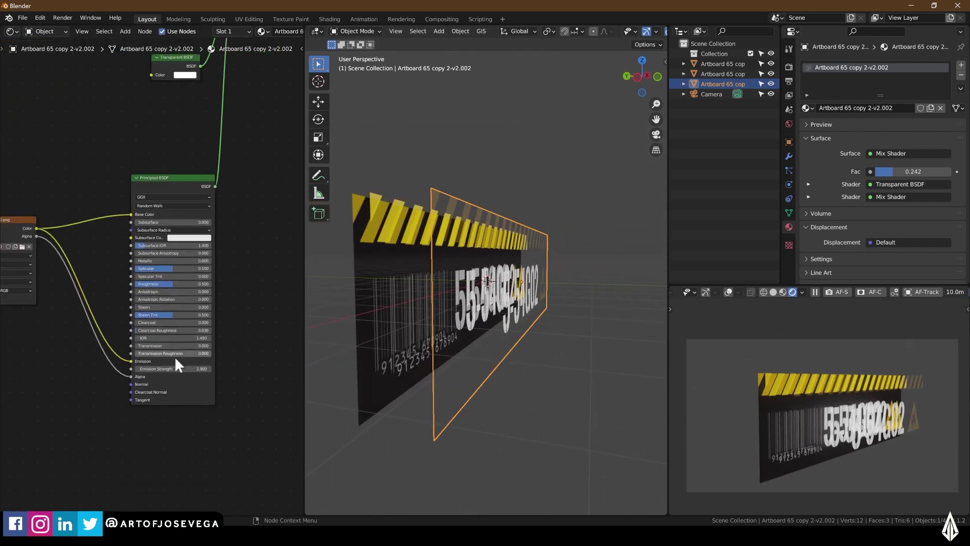
{"action": "left_click_drag", "start_coordinate": [158, 368], "coordinate": [212, 368]}
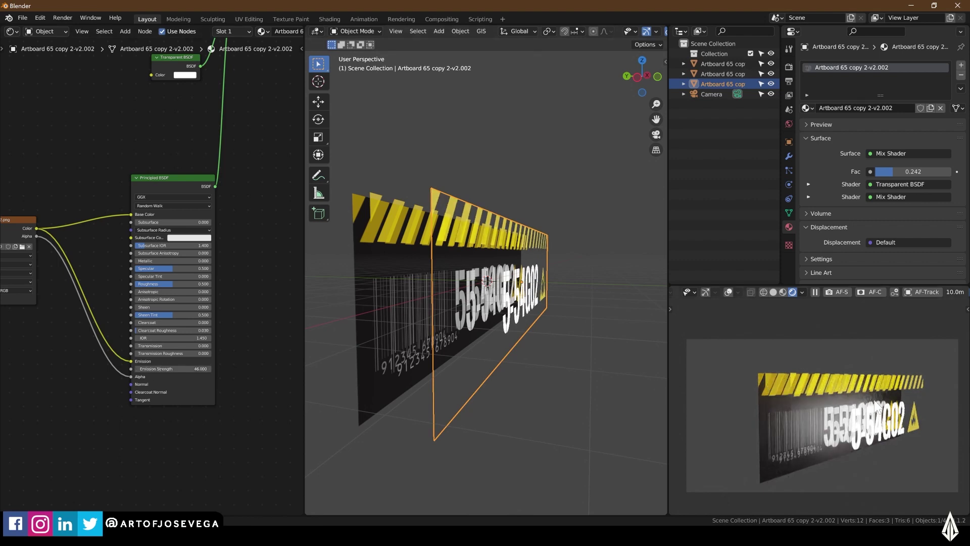
Move the duplicated decal plane about 0.68' along Y, closer to the other planes
{"action": "key", "text": "g"}
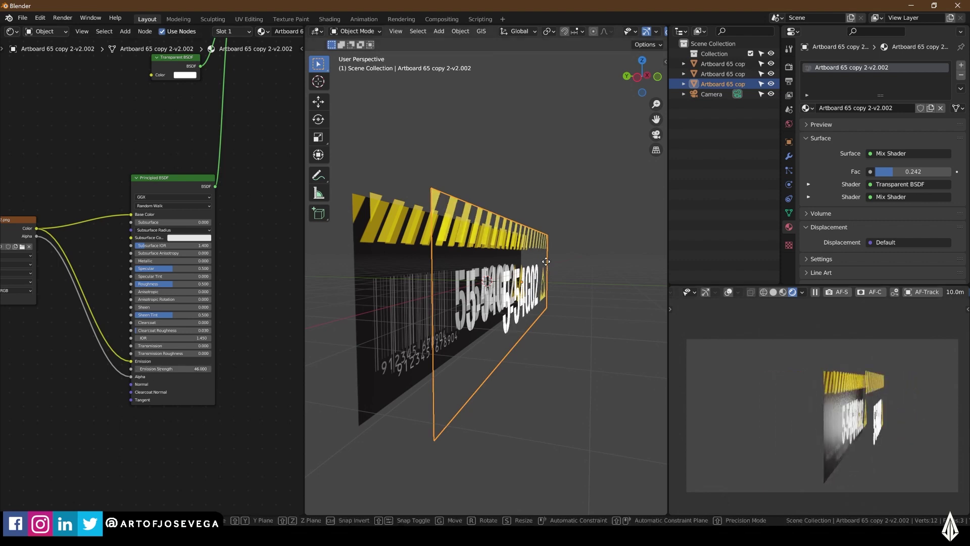
{"action": "key", "text": "y"}
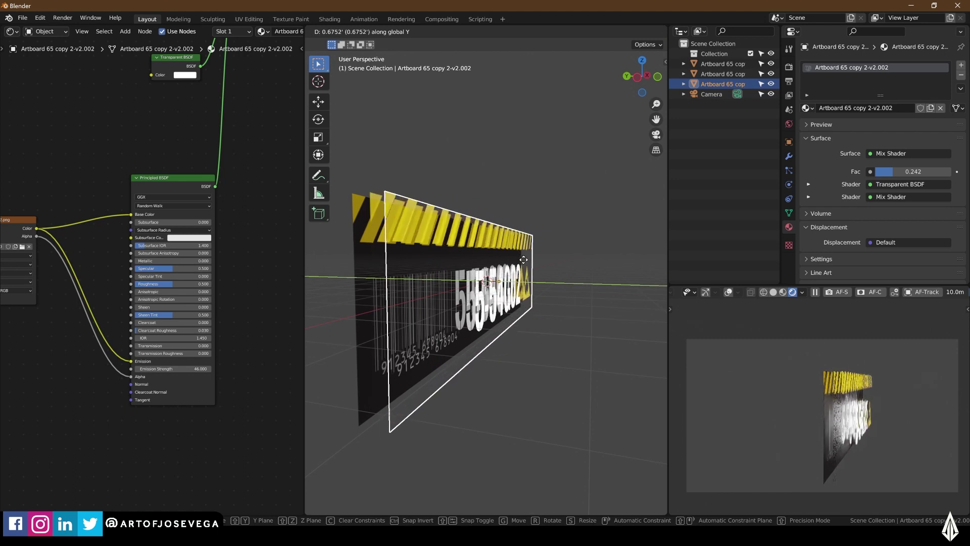
{"action": "left_click", "coordinate": [523, 260]}
{"action": "middle_click_drag", "start_coordinate": [523, 259], "coordinate": [542, 262]}
Move the two front decal planes together along Y toward the back plane and inspect the stacked glow in the render preview
{"action": "left_click", "coordinate": [485, 257], "text": "shift"}
{"action": "key", "text": "g"}
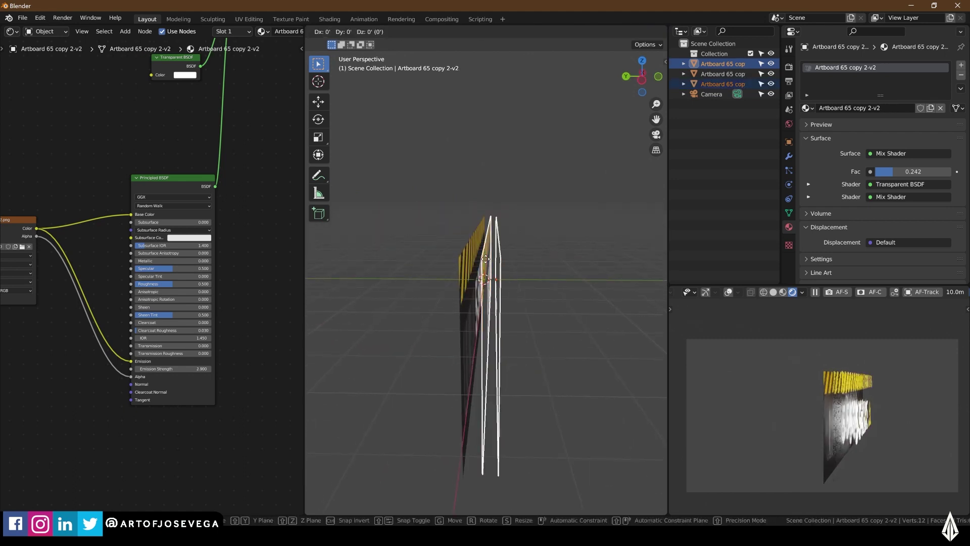
{"action": "key", "text": "y"}
{"action": "left_click", "coordinate": [475, 258]}
{"action": "middle_click_drag", "start_coordinate": [571, 256], "coordinate": [546, 252]}
{"action": "left_click", "coordinate": [572, 232]}
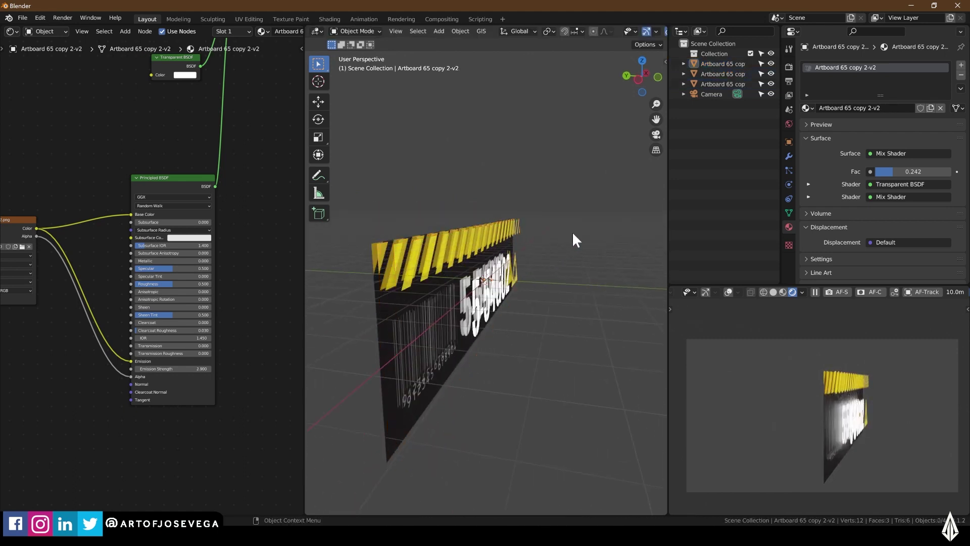
{"action": "middle_click_drag", "start_coordinate": [887, 407], "coordinate": [686, 314]}
{"action": "mouse_move", "coordinate": [832, 376]}
{"action": "middle_mouse_down"}
{"action": "mouse_move", "coordinate": [869, 364]}
{"action": "mouse_move", "coordinate": [886, 384]}
{"action": "mouse_move", "coordinate": [839, 364]}
{"action": "middle_mouse_up"}
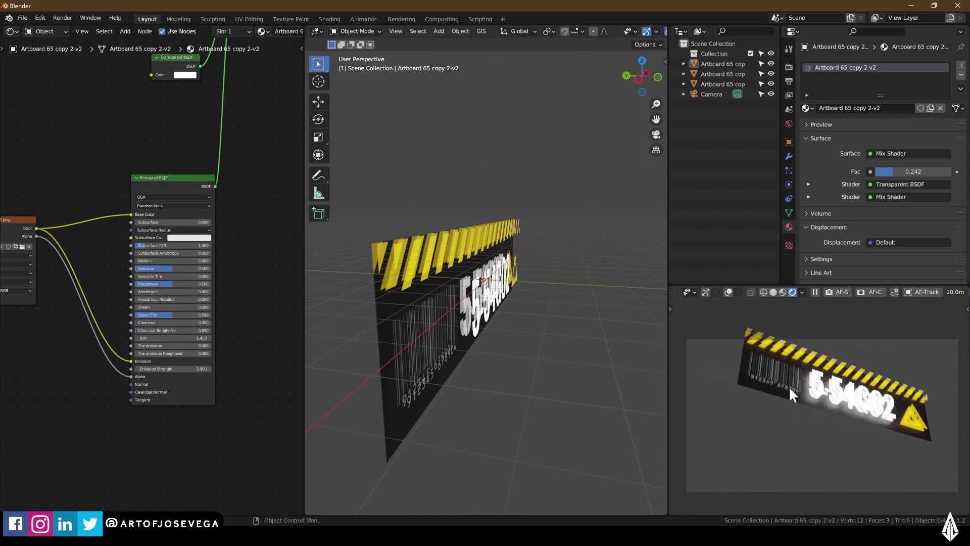
On the back plane, disconnect the ColorRamp from the Mix Shader's Fac and route the Mix Shader to the Material Output
{"action": "left_click", "coordinate": [519, 284]}
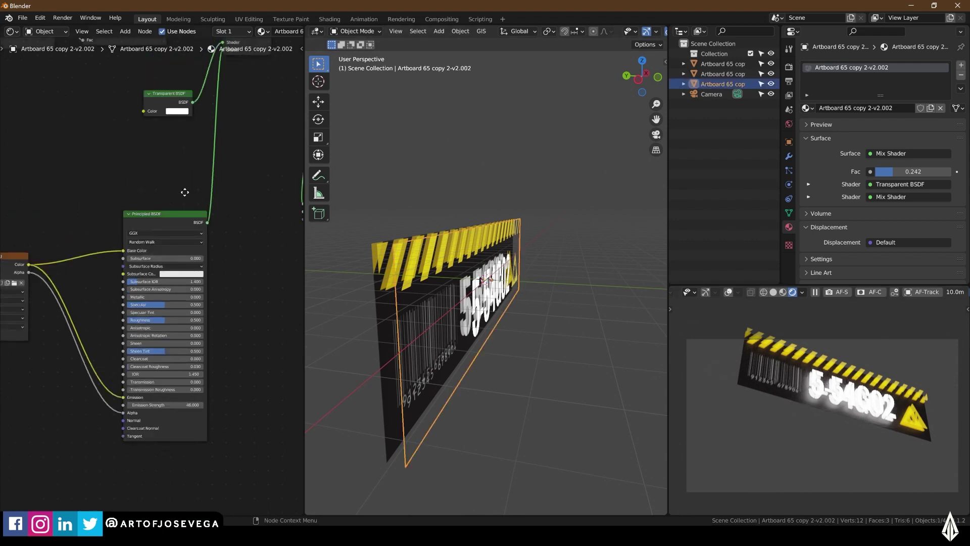
{"action": "left_click", "coordinate": [369, 281]}
{"action": "mouse_move", "coordinate": [162, 242]}
{"action": "middle_mouse_down"}
{"action": "mouse_move", "coordinate": [171, 171]}
{"action": "mouse_move", "coordinate": [172, 180]}
{"action": "mouse_move", "coordinate": [125, 161]}
{"action": "mouse_move", "coordinate": [150, 181]}
{"action": "middle_mouse_up"}
{"action": "right_click_drag", "start_coordinate": [158, 145], "coordinate": [127, 169], "text": "ctrl"}
{"action": "middle_click_drag", "start_coordinate": [186, 194], "coordinate": [189, 155]}
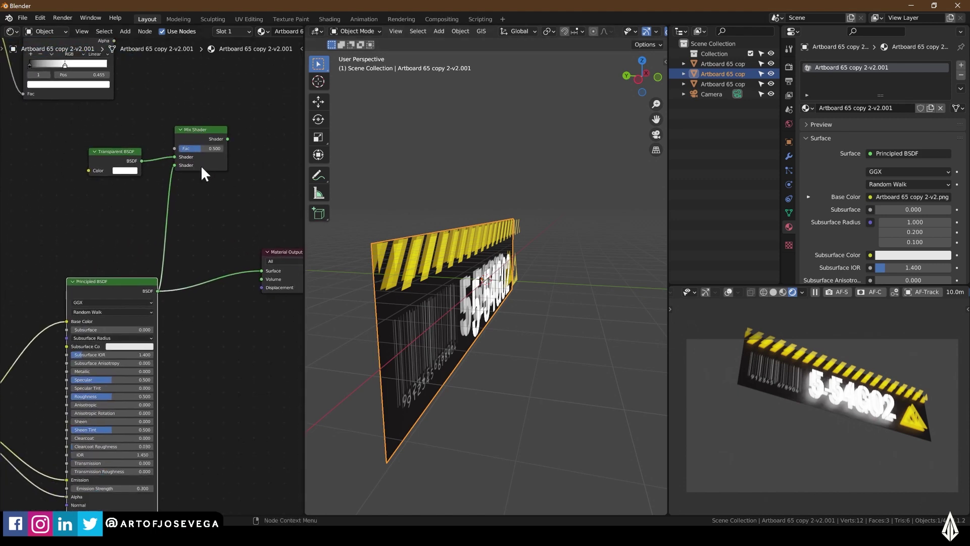
{"action": "left_click", "coordinate": [197, 128], "text": "ctrl+shift"}
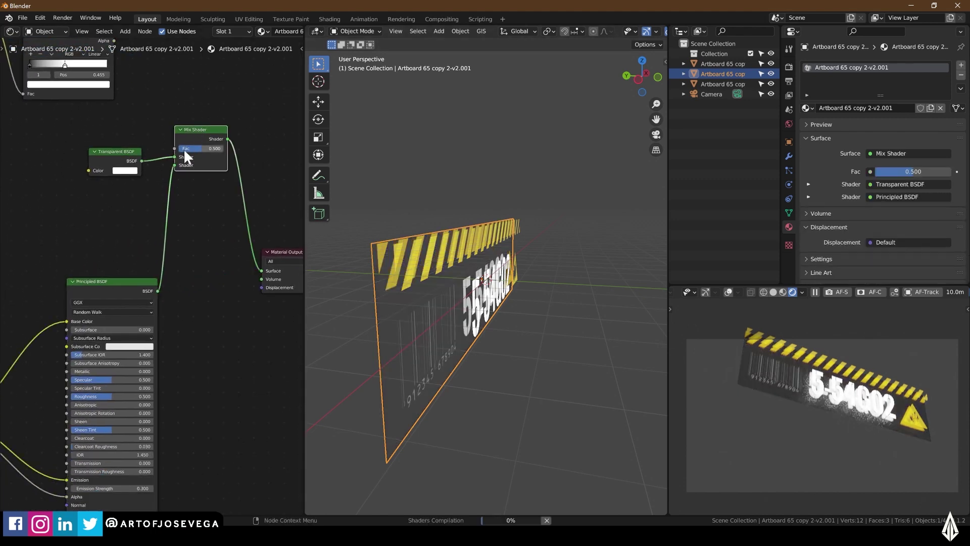
Set the back plane's Mix Shader Fac to about 0.375 for a semi-transparent background
{"action": "scroll", "coordinate": [198, 148], "scroll_direction": "up", "scroll_amount": 2}
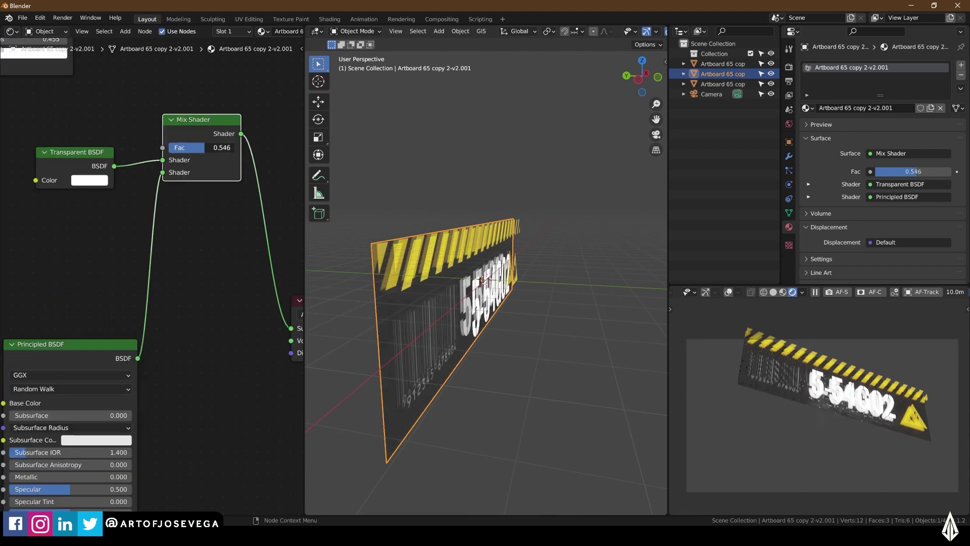
{"action": "mouse_move", "coordinate": [198, 148]}
{"action": "left_mouse_down"}
{"action": "mouse_move", "coordinate": [210, 147]}
{"action": "mouse_move", "coordinate": [195, 148]}
{"action": "left_mouse_up"}
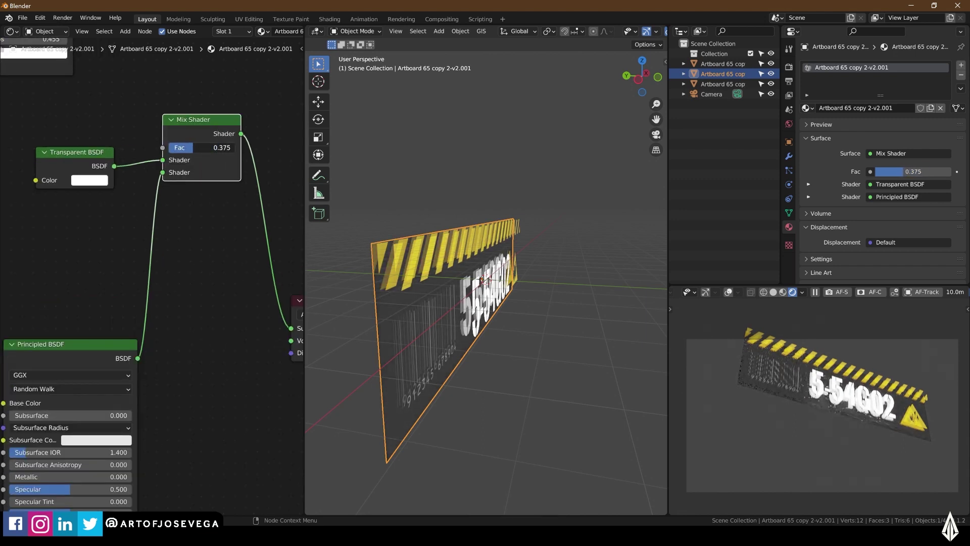
{"action": "left_click", "coordinate": [425, 187]}
{"action": "middle_click_drag", "start_coordinate": [426, 187], "coordinate": [401, 200]}
On the frontmost plane's material, move the image texture node farther from the Principled BSDF to make room between them
{"action": "left_click", "coordinate": [487, 286]}
{"action": "scroll", "coordinate": [390, 258], "scroll_direction": "down", "scroll_amount": 3}
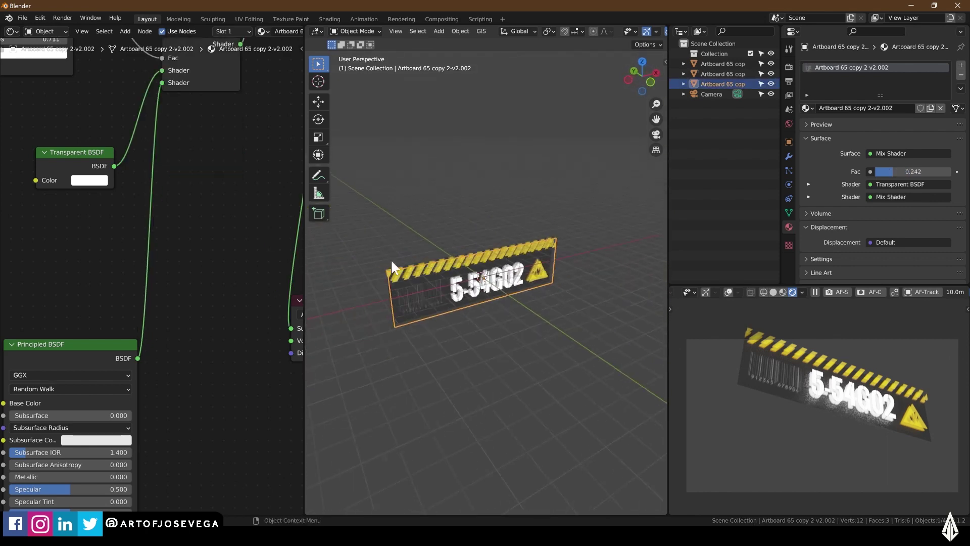
{"action": "scroll", "coordinate": [183, 200], "scroll_direction": "down", "scroll_amount": 2}
{"action": "middle_click_drag", "start_coordinate": [157, 200], "coordinate": [223, 200], "text": "shift"}
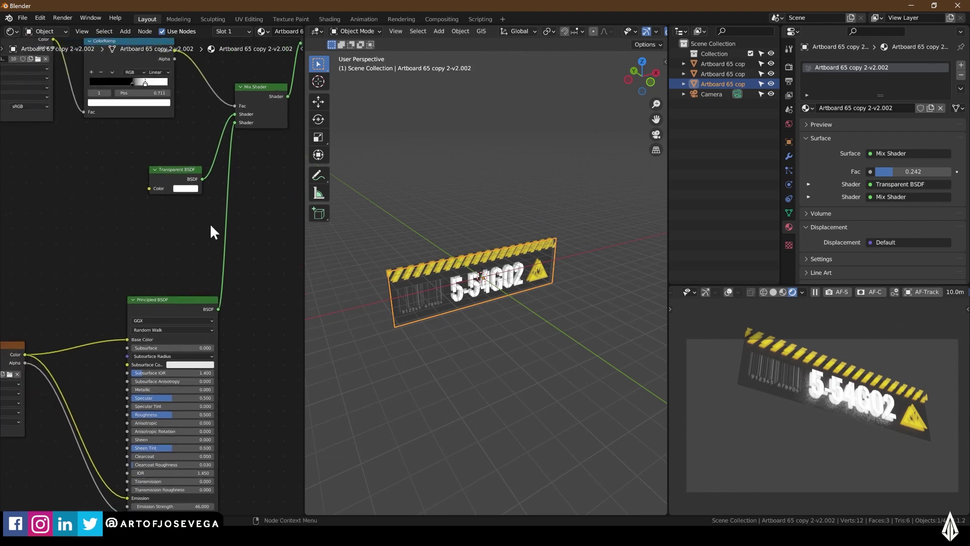
{"action": "middle_click_drag", "start_coordinate": [160, 237], "coordinate": [212, 151], "text": "shift"}
{"action": "middle_click_drag", "start_coordinate": [108, 226], "coordinate": [200, 201], "text": "shift"}
{"action": "left_click_drag", "start_coordinate": [147, 231], "coordinate": [75, 234]}
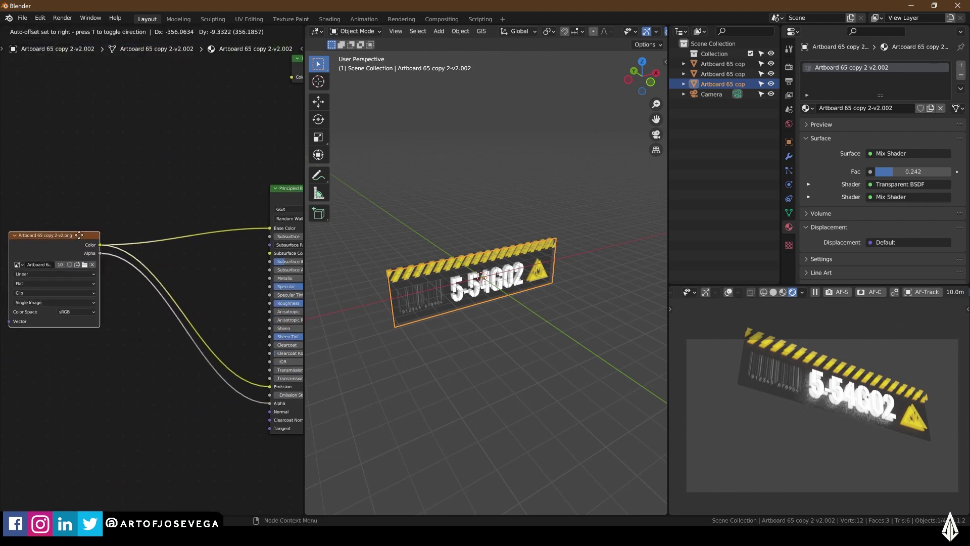
Insert a ColorRamp between the image texture and the Principled BSDF Base Color, and connect its Color output to Emission too
{"action": "key", "text": "shift+a"}
{"action": "left_click", "coordinate": [99, 242]}
{"action": "type", "text": "ramp"}
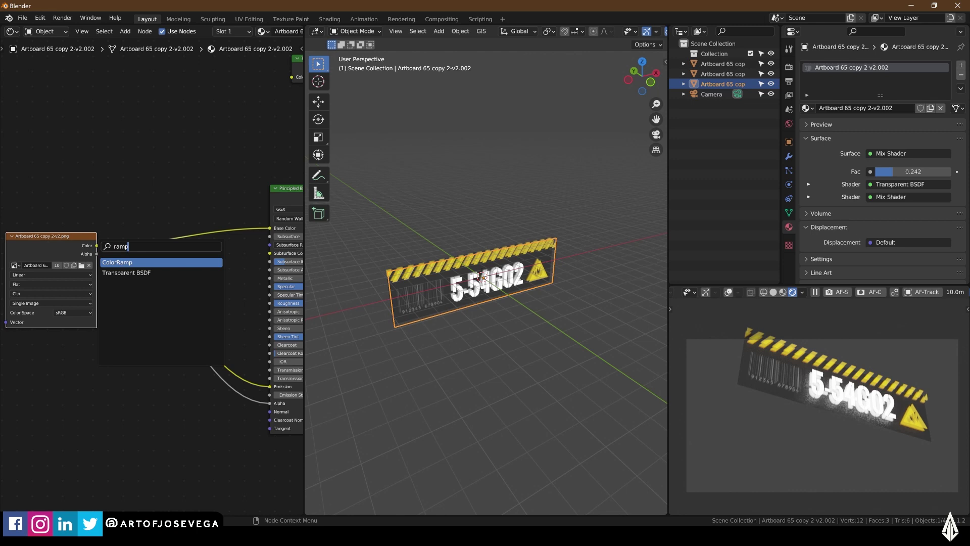
{"action": "left_click", "coordinate": [121, 260]}
{"action": "left_click", "coordinate": [184, 232]}
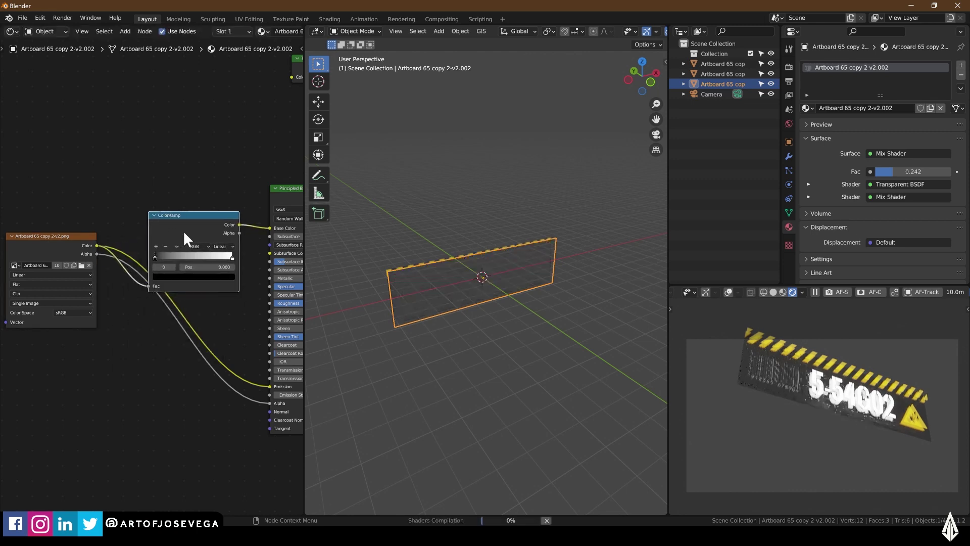
{"action": "middle_click_drag", "start_coordinate": [207, 219], "coordinate": [179, 177]}
{"action": "left_click_drag", "start_coordinate": [180, 177], "coordinate": [241, 344]}
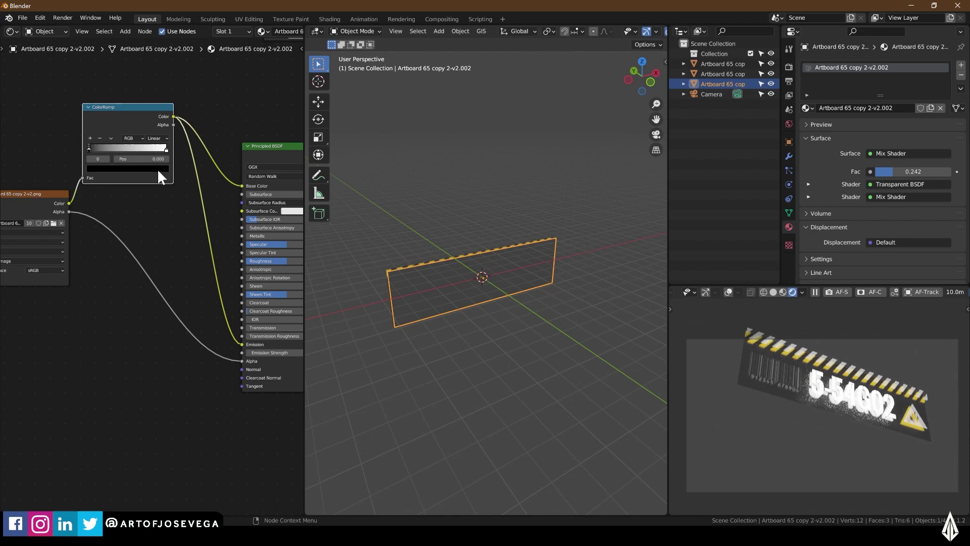
Change the new ColorRamp's black stop to a dark red with hue 0.006, saturation 0.799 and value 0.080
{"action": "middle_click_drag", "start_coordinate": [151, 157], "coordinate": [192, 234]}
{"action": "scroll", "coordinate": [192, 235], "scroll_direction": "up", "scroll_amount": 4}
{"action": "left_click", "coordinate": [147, 260]}
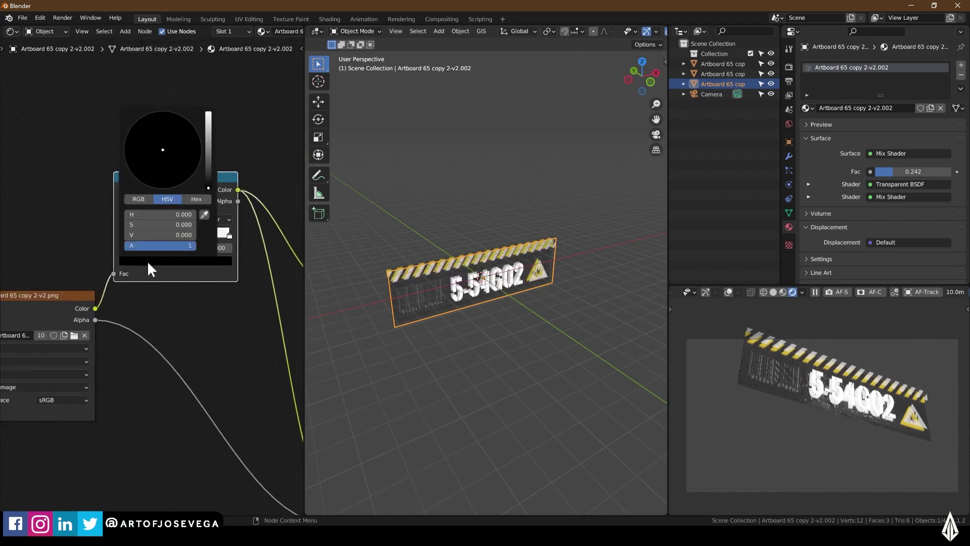
{"action": "left_click_drag", "start_coordinate": [208, 172], "coordinate": [161, 171]}
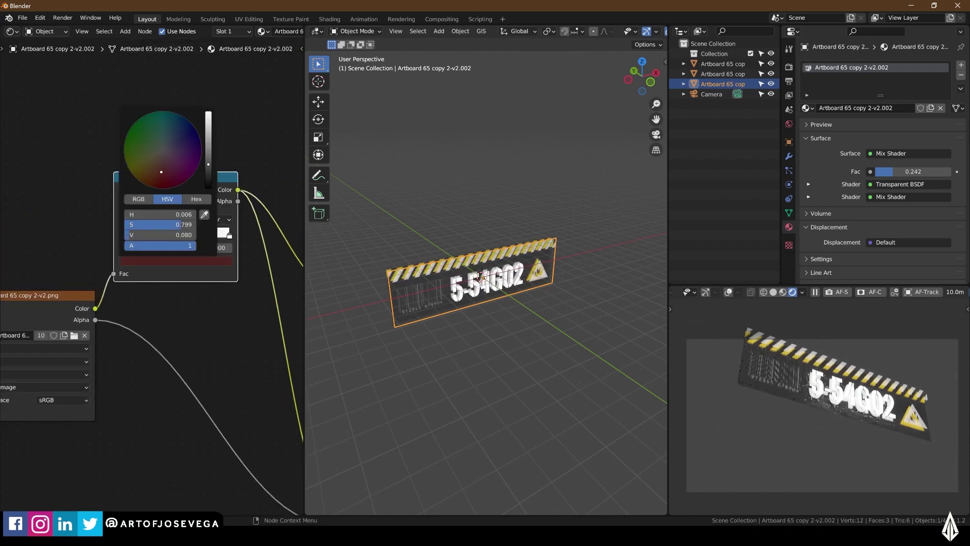
Change the new ColorRamp's white stop at position 1.000 to a light purple
{"action": "middle_click_drag", "start_coordinate": [450, 244], "coordinate": [508, 237]}
{"action": "left_click", "coordinate": [227, 235]}
{"action": "left_click", "coordinate": [204, 262]}
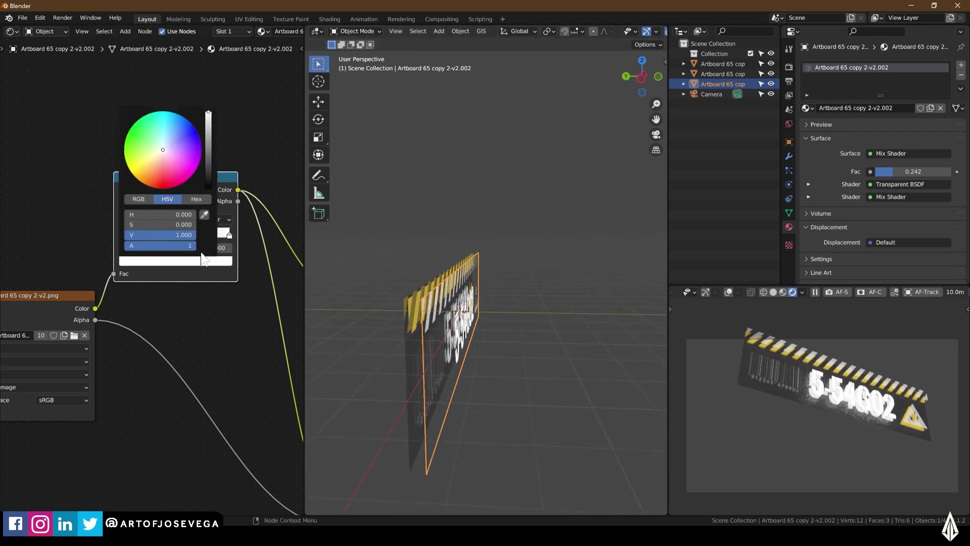
{"action": "left_click_drag", "start_coordinate": [162, 150], "coordinate": [180, 135]}
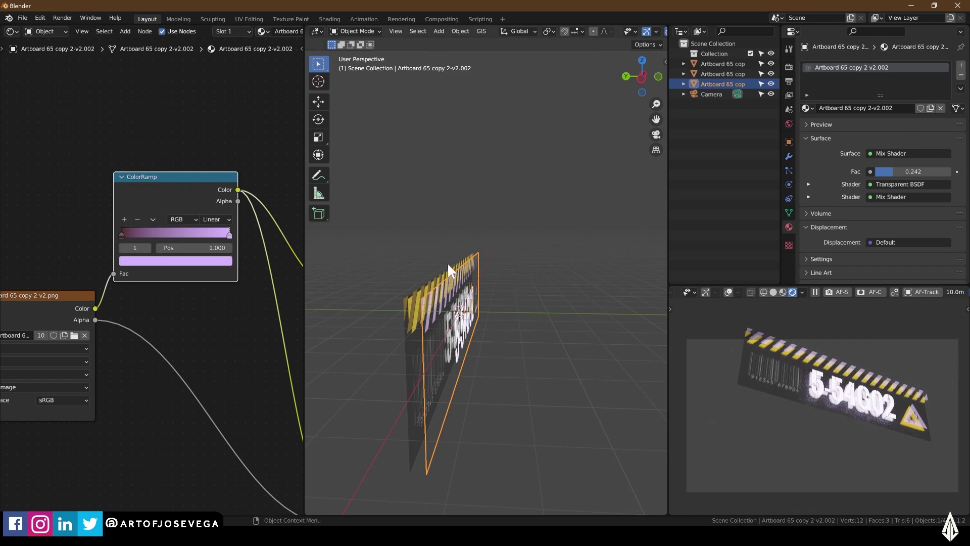
Try to shift the light purple ColorRamp stop toward the middle of the ramp
{"action": "left_click", "coordinate": [572, 306]}
{"action": "middle_click_drag", "start_coordinate": [572, 305], "coordinate": [420, 340]}
{"action": "middle_click_drag", "start_coordinate": [174, 272], "coordinate": [199, 245]}
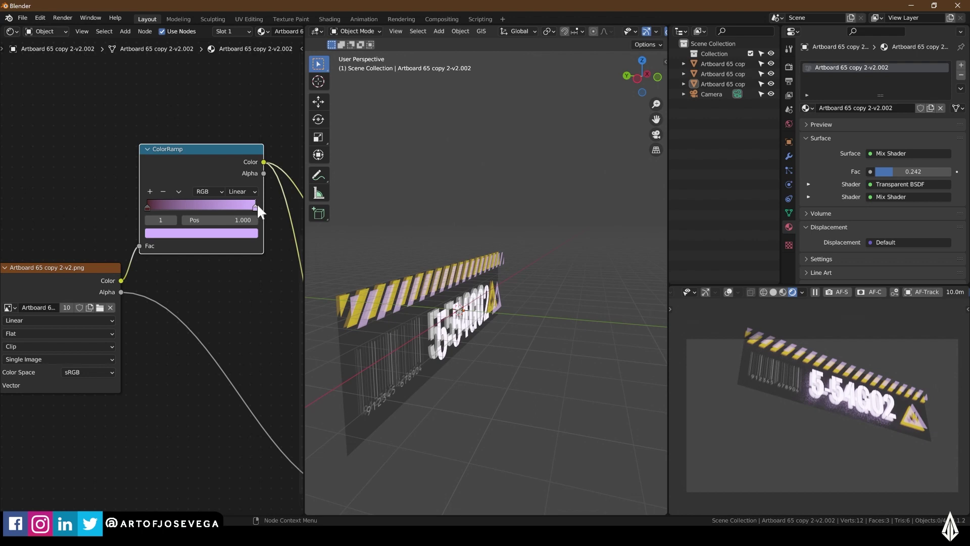
{"action": "left_click_drag", "start_coordinate": [255, 206], "coordinate": [210, 214]}
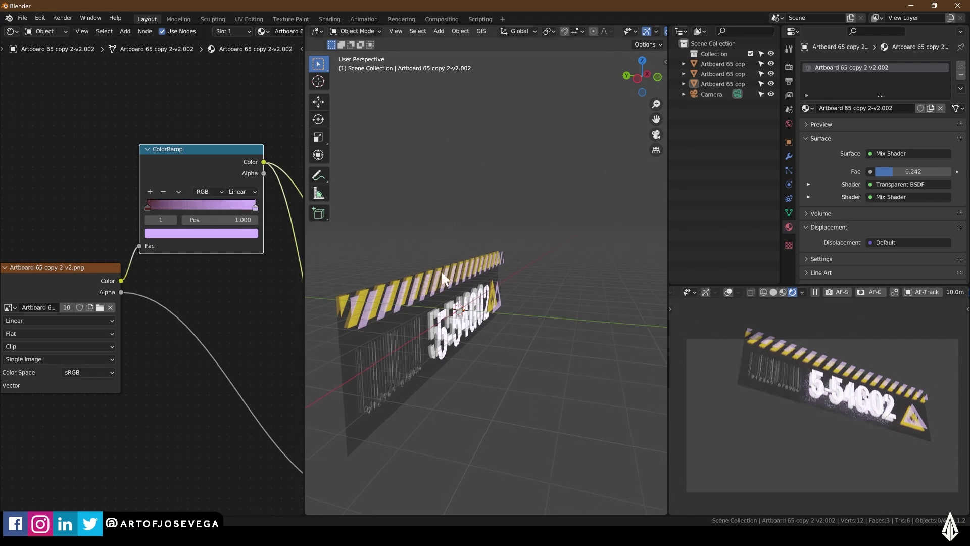
Copy the purple ColorRamp into the original decal plane's material, linking the image texture through it to Base Color and Emission
{"action": "middle_click_drag", "start_coordinate": [441, 269], "coordinate": [453, 280]}
{"action": "left_click", "coordinate": [427, 330]}
{"action": "middle_click_drag", "start_coordinate": [197, 298], "coordinate": [113, 252]}
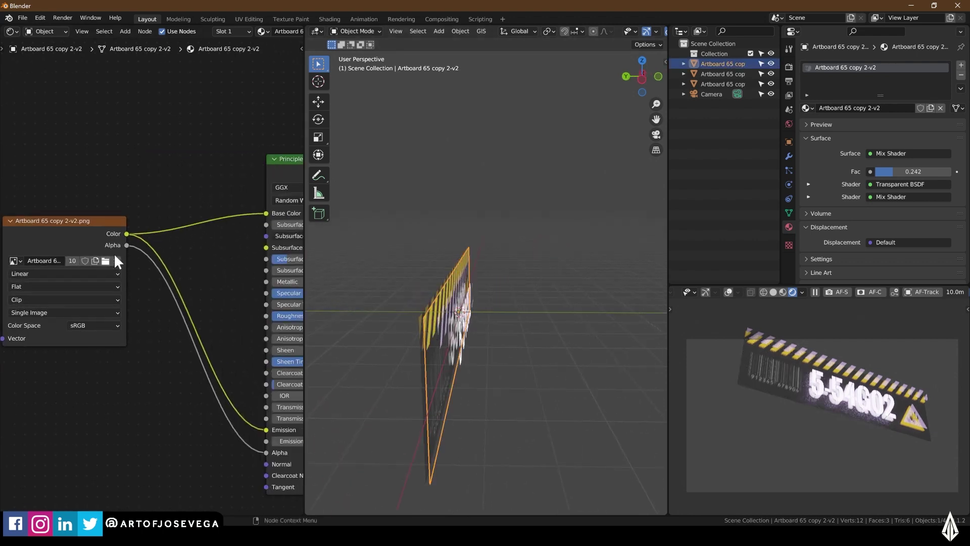
{"action": "left_click", "coordinate": [438, 311]}
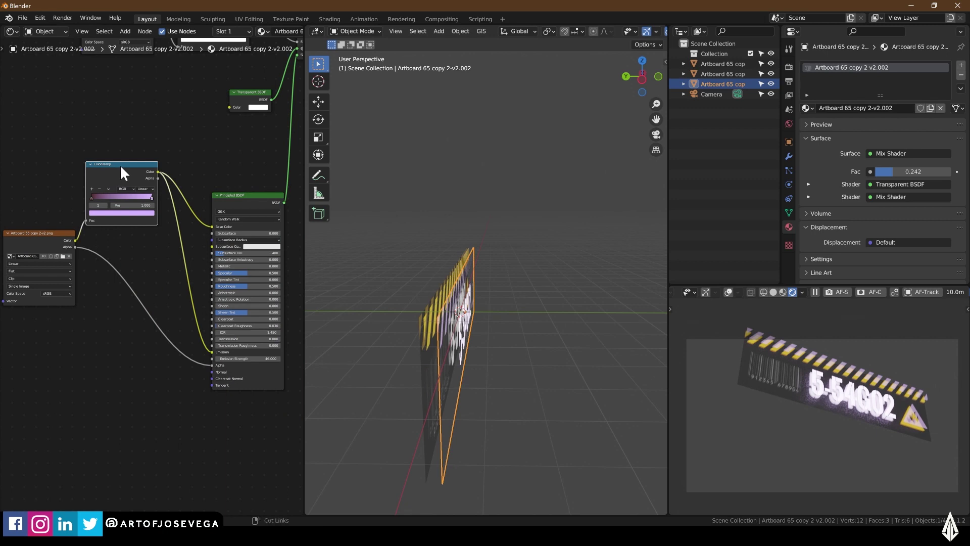
{"action": "left_click", "coordinate": [432, 322]}
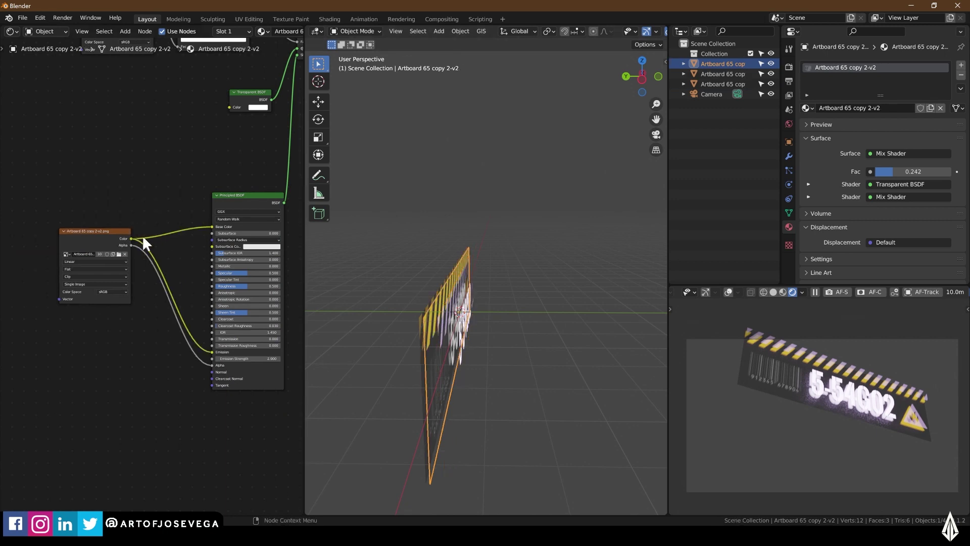
{"action": "key", "text": "g"}
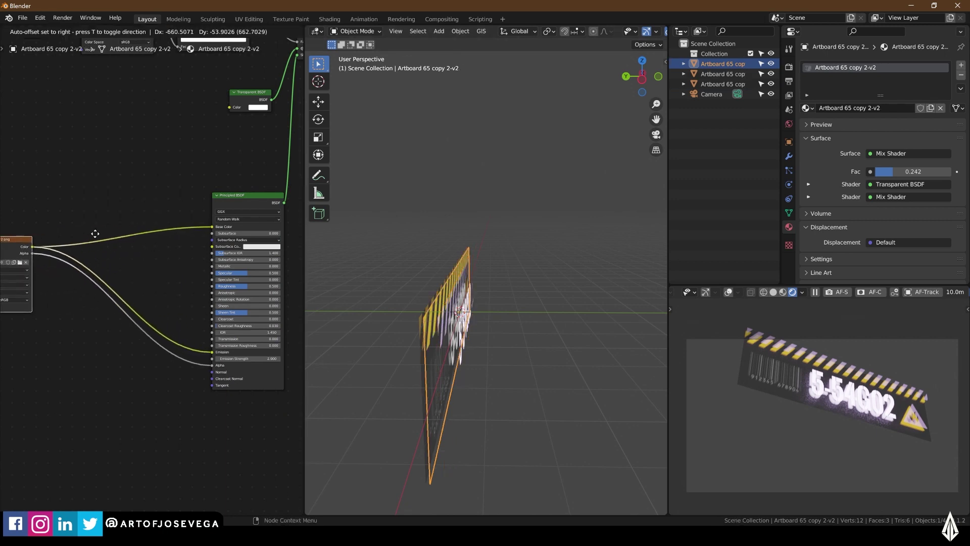
{"action": "left_click", "coordinate": [76, 231]}
{"action": "key", "text": "ctrl+v"}
{"action": "left_click_drag", "start_coordinate": [108, 164], "coordinate": [212, 351]}
{"action": "scroll", "coordinate": [103, 177], "scroll_direction": "up", "scroll_amount": 3}
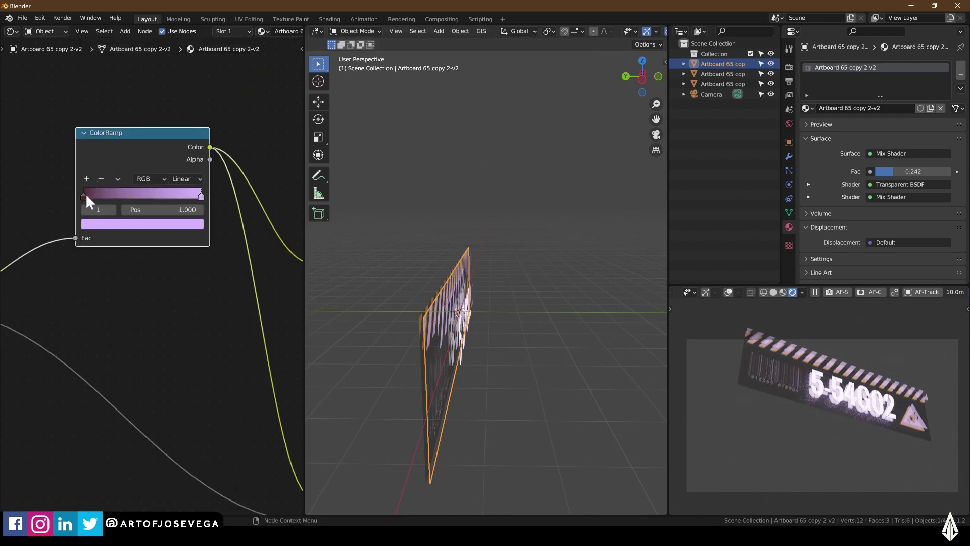
Recolor the pasted ColorRamp with a dark blue start stop and a bright red stop at position 1.000
{"action": "left_click", "coordinate": [83, 196]}
{"action": "left_click", "coordinate": [110, 225]}
{"action": "left_click", "coordinate": [140, 88]}
{"action": "left_click", "coordinate": [170, 224]}
{"action": "left_click", "coordinate": [122, 145]}
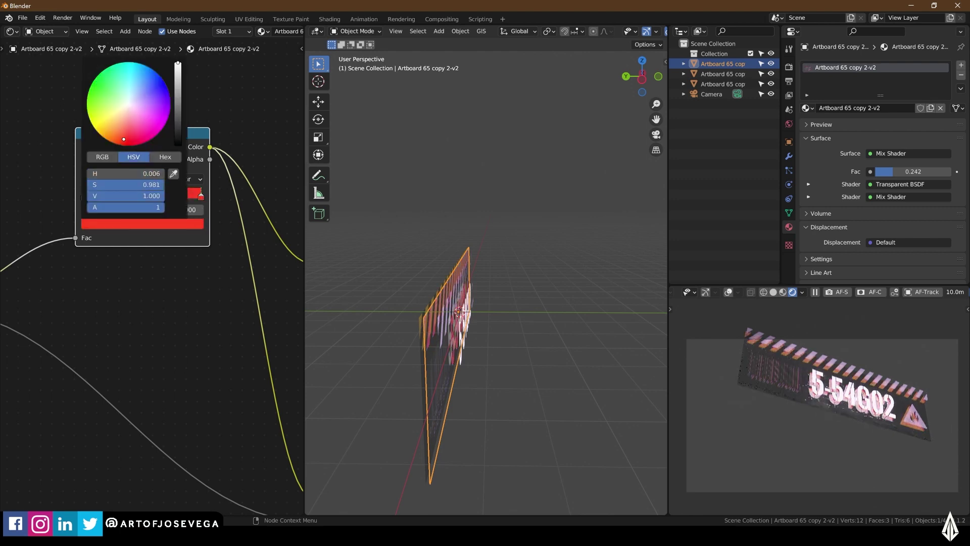
{"action": "left_click", "coordinate": [126, 138]}
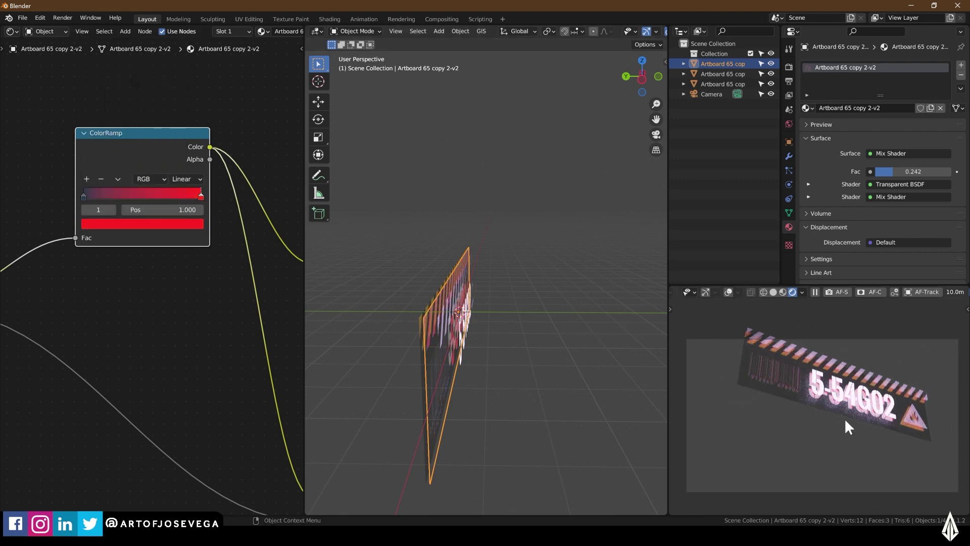
{"action": "middle_click_drag", "start_coordinate": [843, 365], "coordinate": [870, 403]}
{"action": "left_click", "coordinate": [807, 351]}
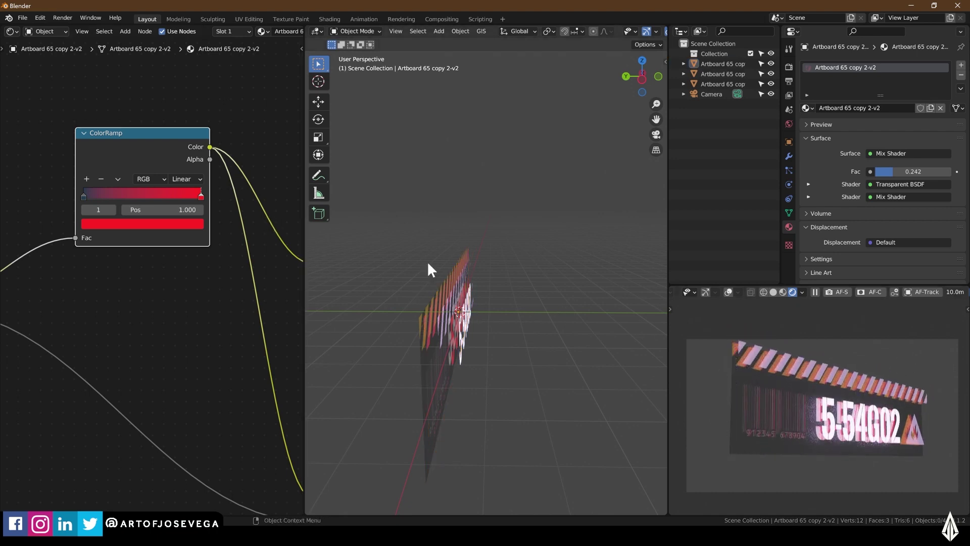
{"action": "middle_click_drag", "start_coordinate": [428, 269], "coordinate": [495, 325]}
{"action": "left_click", "coordinate": [496, 325]}
{"action": "key", "text": "g"}
{"action": "key", "text": "y"}
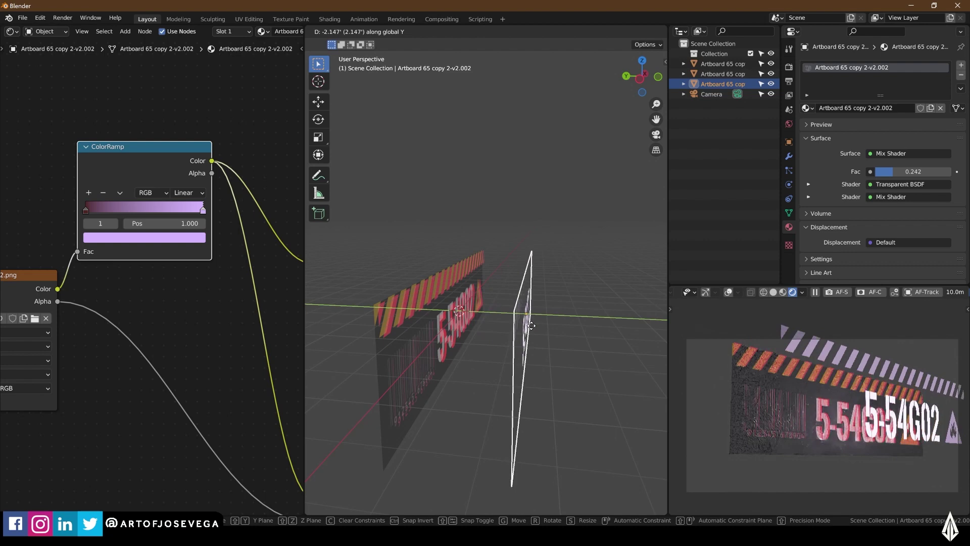
{"action": "right_click", "coordinate": [532, 326]}
Move the purple glowing decal plane along the Y axis, well away from the other layered planes
{"action": "scroll", "coordinate": [487, 311], "scroll_direction": "down", "scroll_amount": 6}
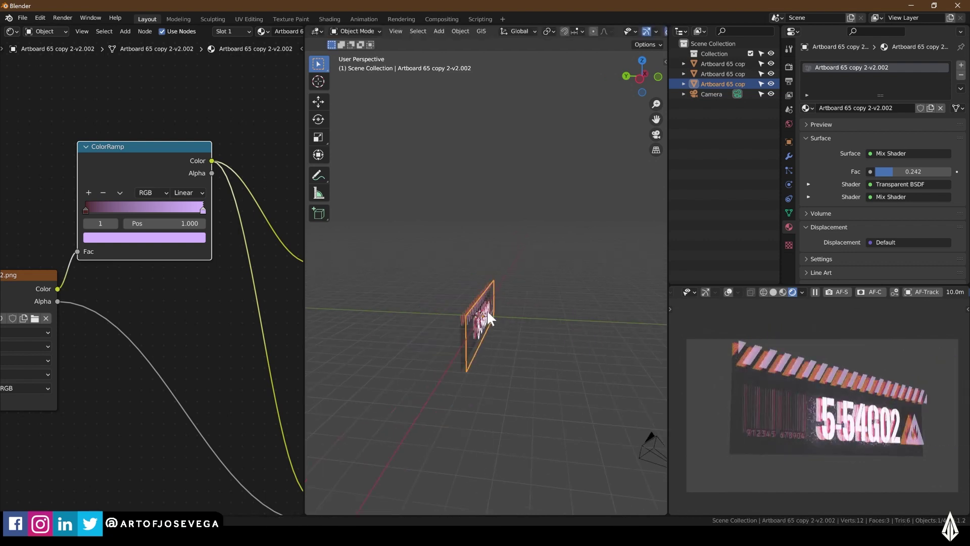
{"action": "key", "text": "g"}
{"action": "key", "text": "y"}
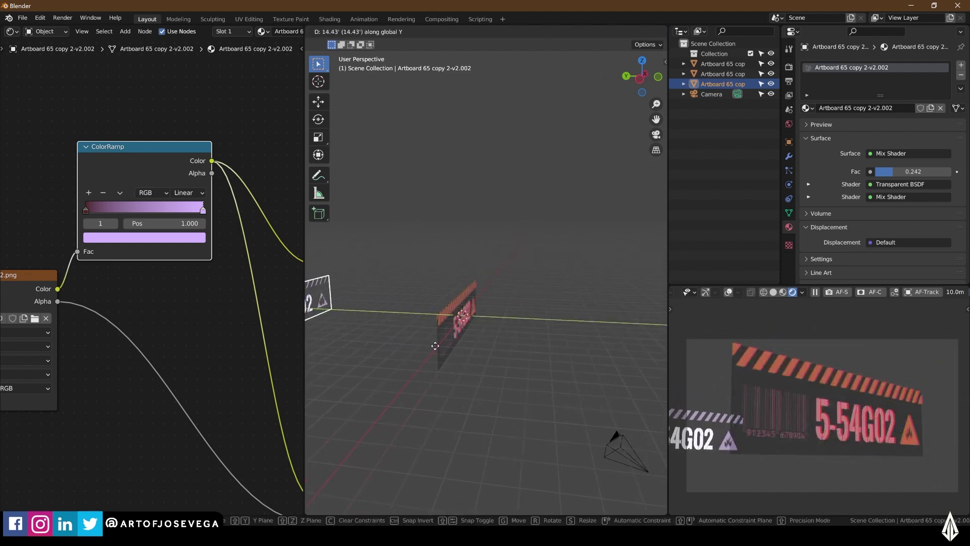
{"action": "left_click", "coordinate": [556, 345]}
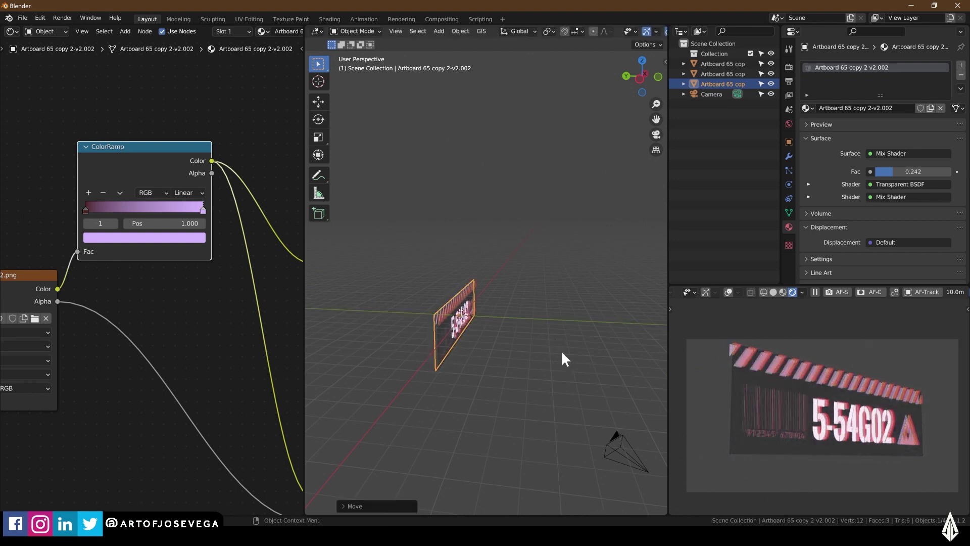
{"action": "middle_click_drag", "start_coordinate": [851, 429], "coordinate": [871, 435]}
{"action": "key", "text": "g"}
{"action": "key", "text": "y"}
{"action": "left_click", "coordinate": [605, 352]}
{"action": "middle_click_drag", "start_coordinate": [820, 398], "coordinate": [807, 360]}
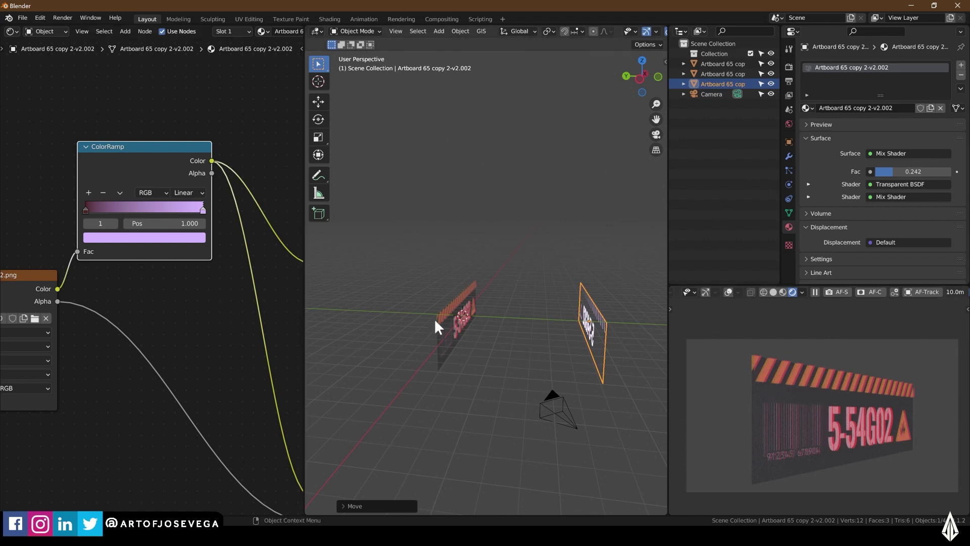
Set the scene's render engine to Eevee
{"action": "left_click", "coordinate": [453, 324]}
{"action": "scroll", "coordinate": [145, 268], "scroll_direction": "down", "scroll_amount": 4}
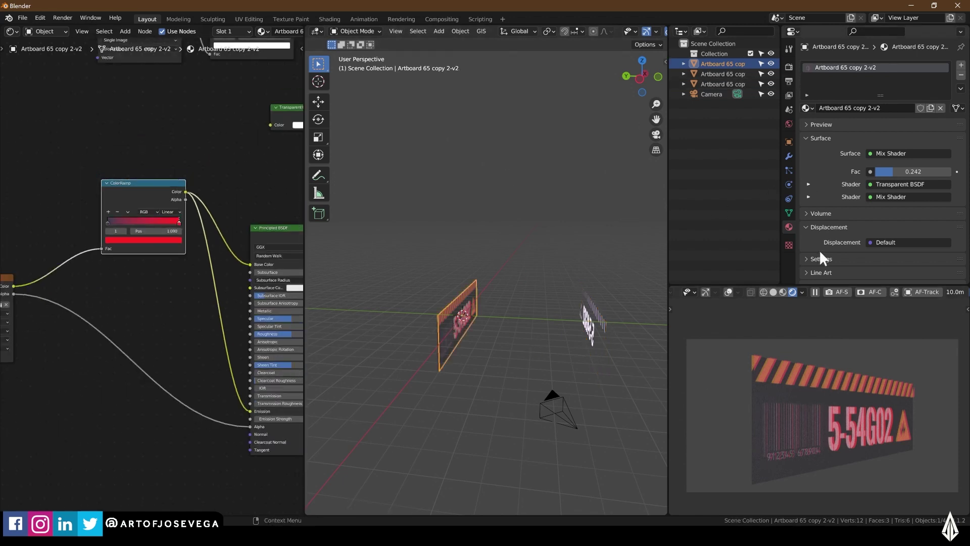
{"action": "left_click", "coordinate": [802, 292]}
{"action": "left_click", "coordinate": [765, 384]}
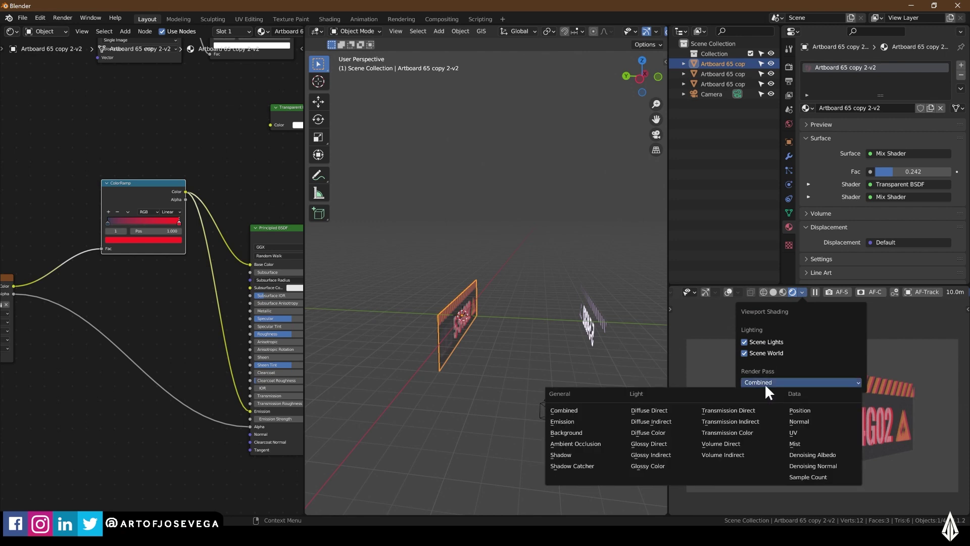
{"action": "left_click", "coordinate": [788, 66]}
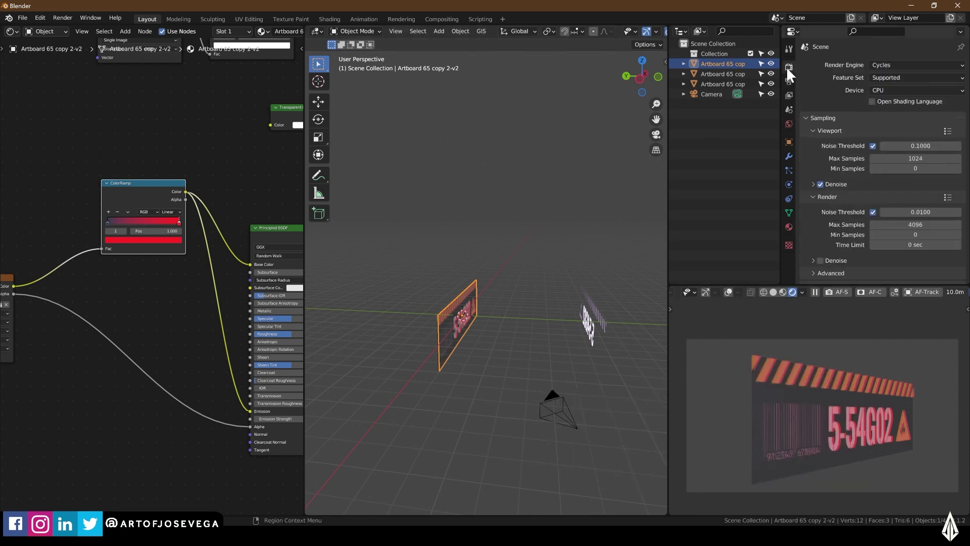
{"action": "left_click", "coordinate": [895, 64]}
{"action": "left_click", "coordinate": [889, 76]}
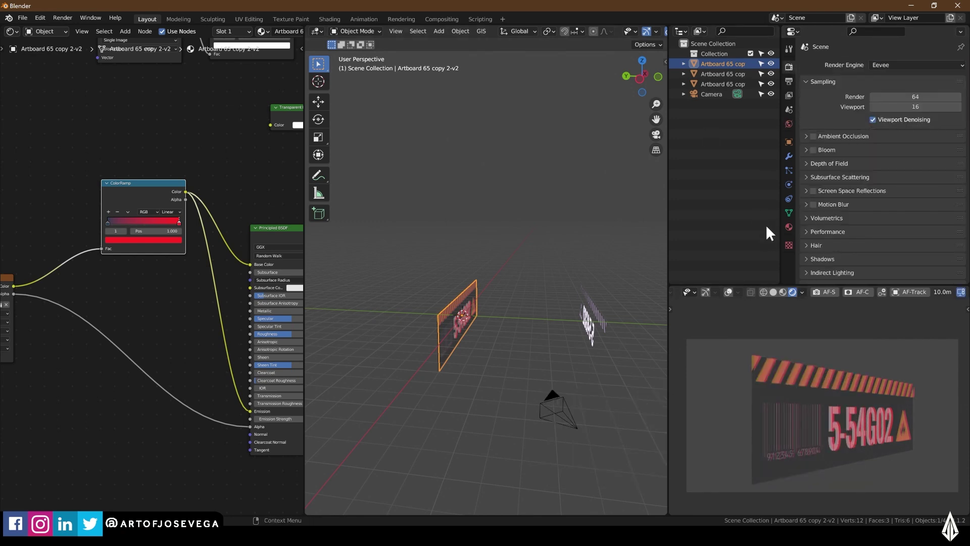
Set the world background color to black and enable Bloom in the render settings
{"action": "left_click", "coordinate": [787, 124]}
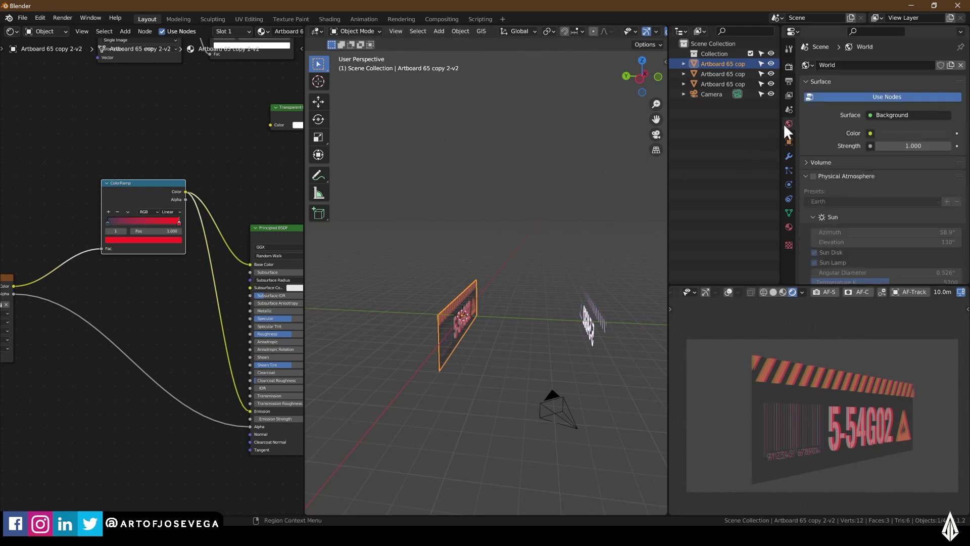
{"action": "left_click", "coordinate": [915, 134]}
{"action": "left_click_drag", "start_coordinate": [943, 195], "coordinate": [943, 218]}
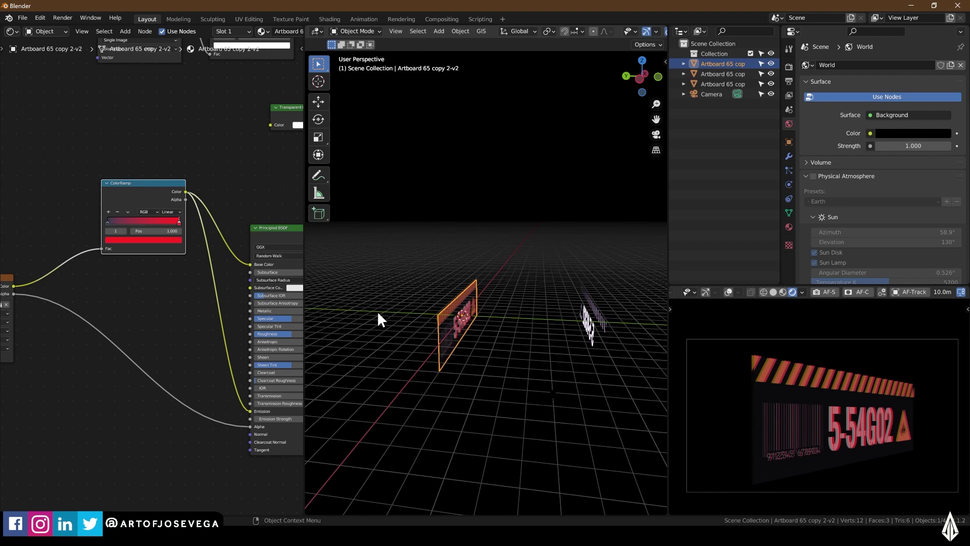
{"action": "left_click", "coordinate": [788, 66]}
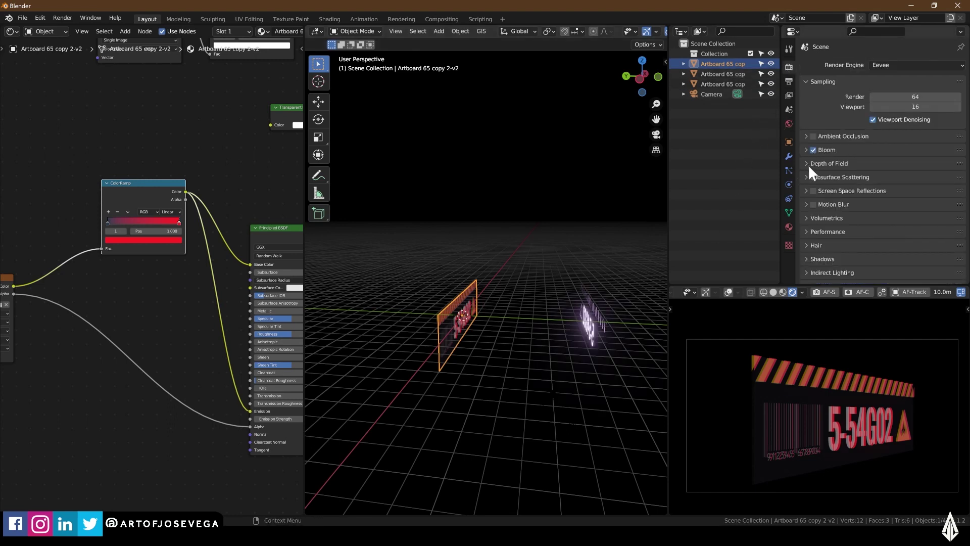
Move the purple glowing decal plane back along the Y axis so it sits close in front of the red decal layers
{"action": "left_click", "coordinate": [587, 325]}
{"action": "key", "text": "g"}
{"action": "key", "text": "y"}
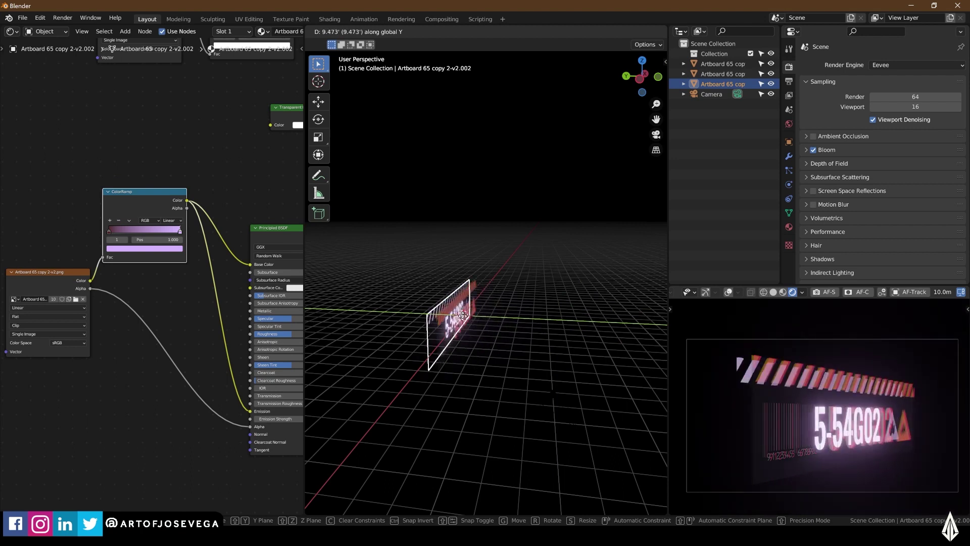
{"action": "left_click", "coordinate": [471, 316]}
{"action": "middle_click_drag", "start_coordinate": [483, 338], "coordinate": [606, 347]}
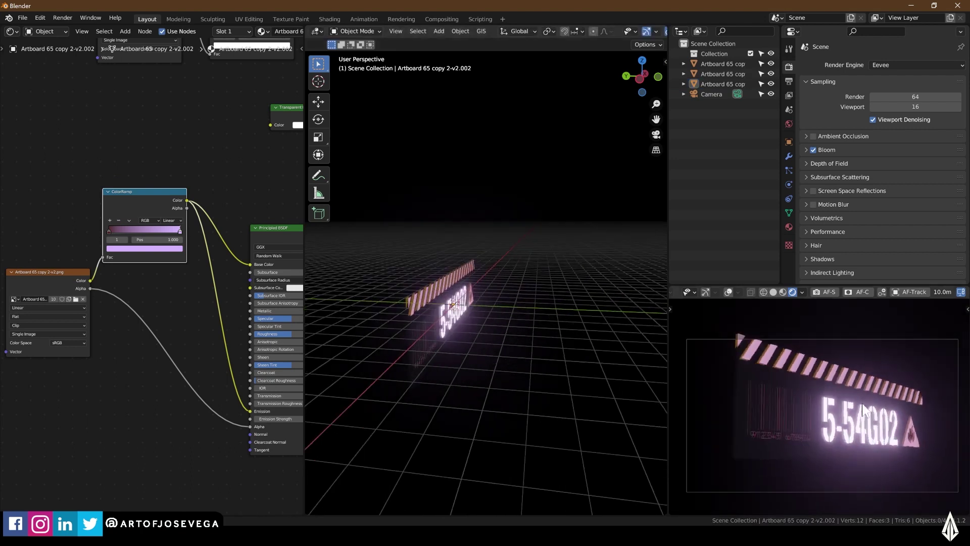
{"action": "mouse_move", "coordinate": [862, 404]}
{"action": "middle_mouse_down"}
{"action": "mouse_move", "coordinate": [778, 391]}
{"action": "mouse_move", "coordinate": [756, 439]}
{"action": "mouse_move", "coordinate": [885, 415]}
{"action": "mouse_move", "coordinate": [871, 418]}
{"action": "middle_mouse_up"}
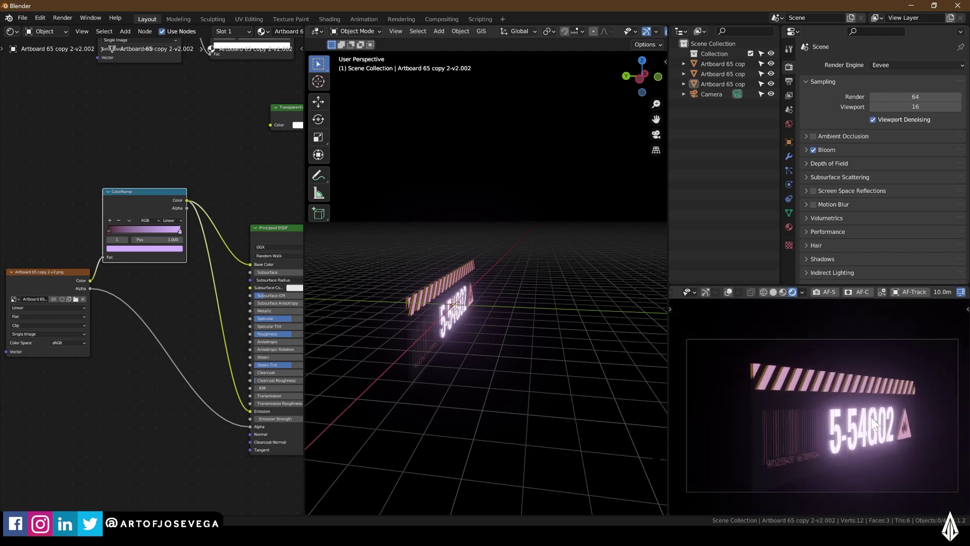
Preview the layered sign with the Cycles render engine, then return to Eevee for comparison
{"action": "left_click", "coordinate": [895, 60]}
{"action": "left_click", "coordinate": [887, 96]}
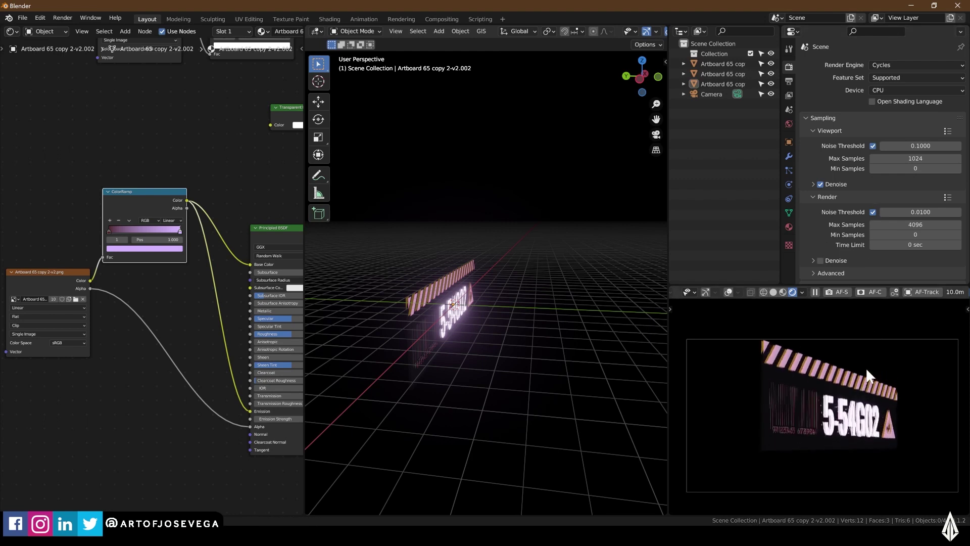
{"action": "left_click", "coordinate": [885, 68]}
{"action": "left_click", "coordinate": [885, 75]}
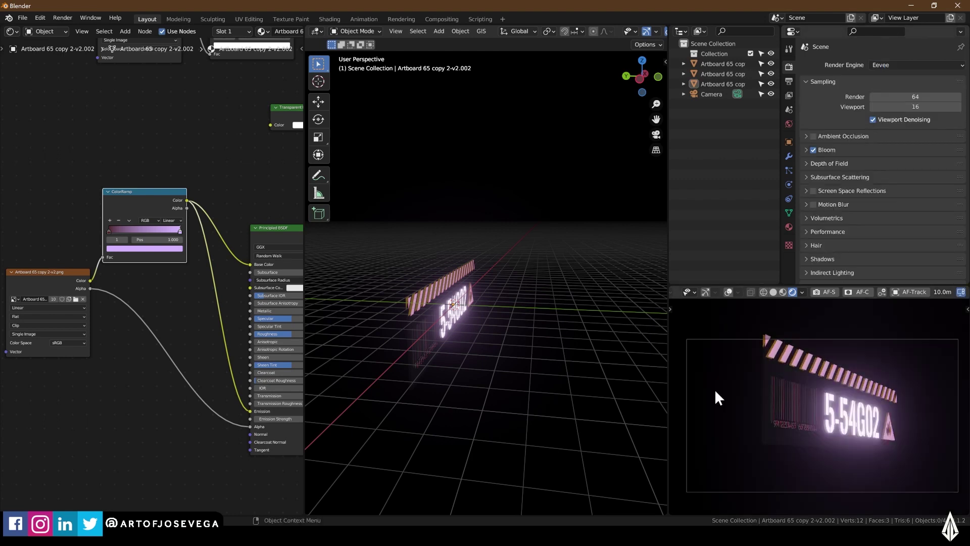
{"action": "middle_click_drag", "start_coordinate": [811, 403], "coordinate": [785, 399]}
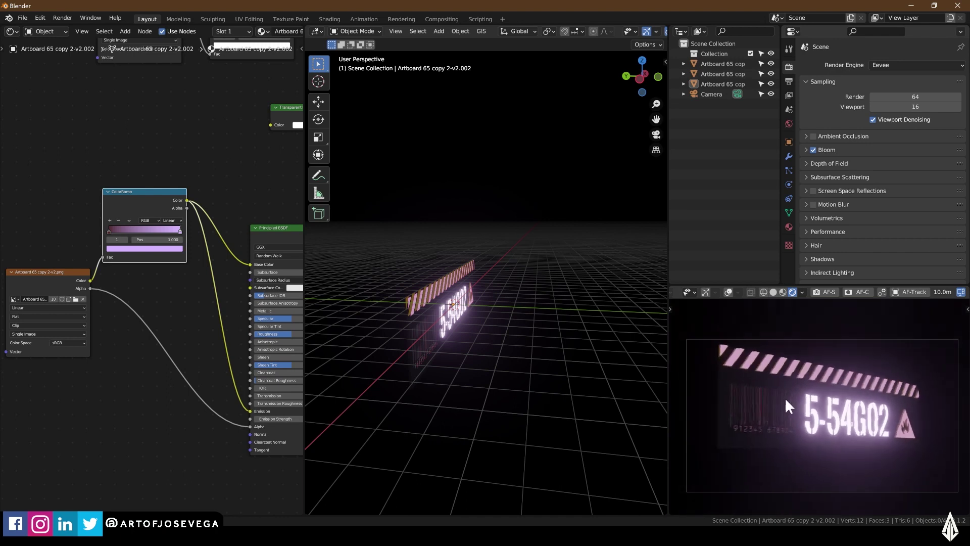
Look over the Decals texture folder in File Explorer, then return to Blender and inspect the glowing sign from other angles
{"action": "scroll", "coordinate": [189, 305], "scroll_direction": "down", "scroll_amount": 3}
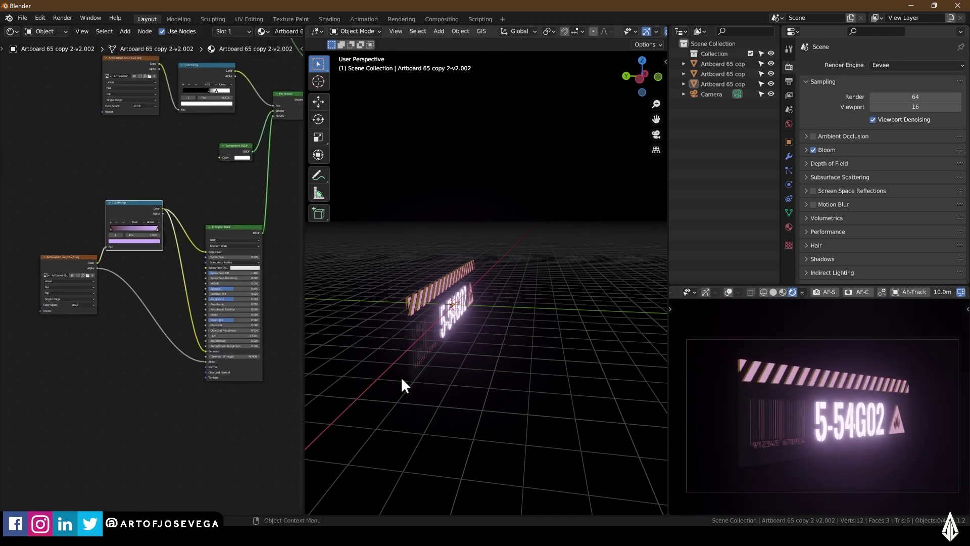
{"action": "key", "text": "alt+Tab"}
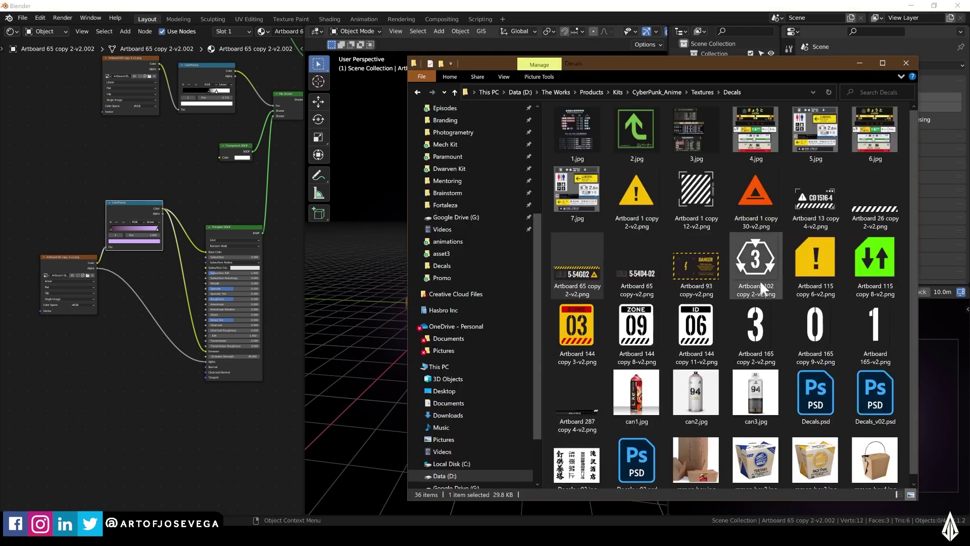
{"action": "left_click", "coordinate": [652, 7]}
{"action": "middle_click_drag", "start_coordinate": [444, 317], "coordinate": [417, 334]}
{"action": "scroll", "coordinate": [519, 324], "scroll_direction": "down", "scroll_amount": 4}
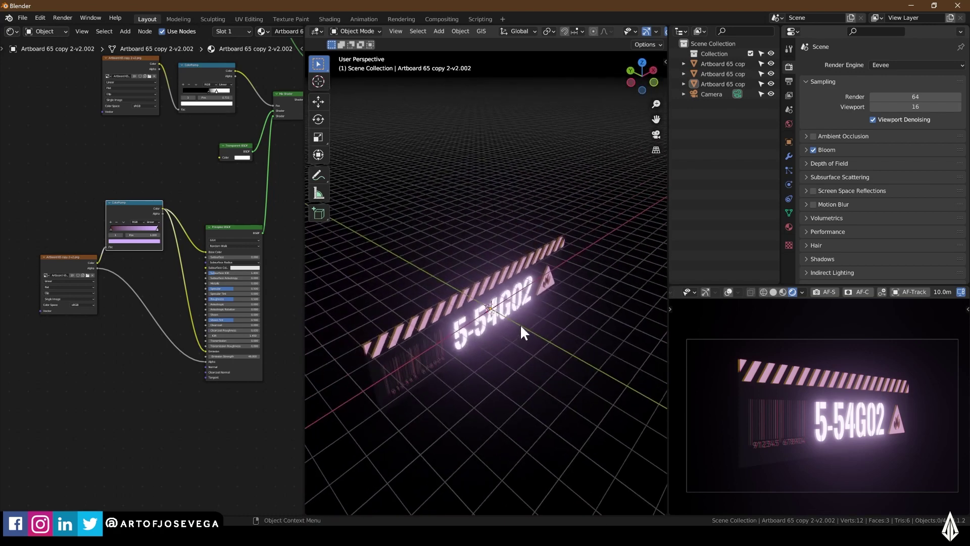
{"action": "middle_click_drag", "start_coordinate": [520, 323], "coordinate": [560, 342]}
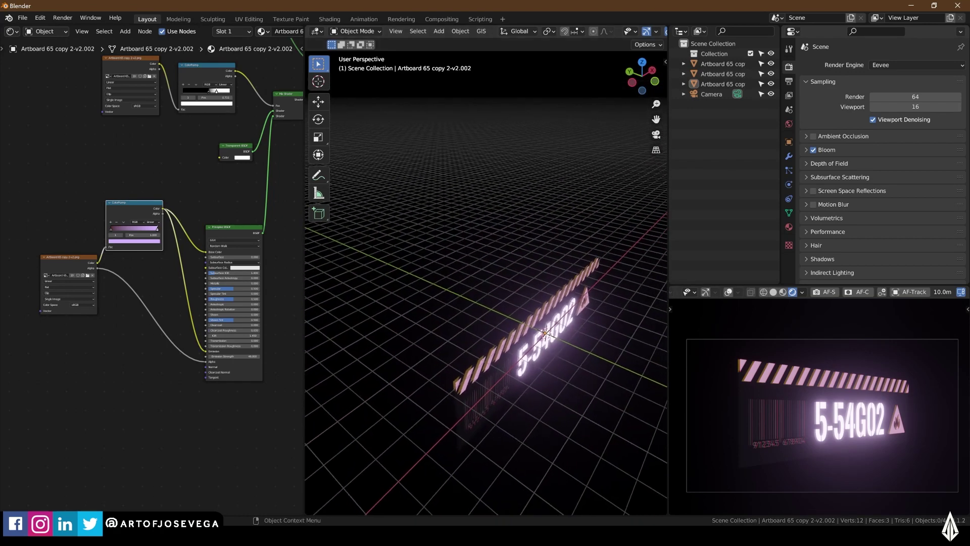